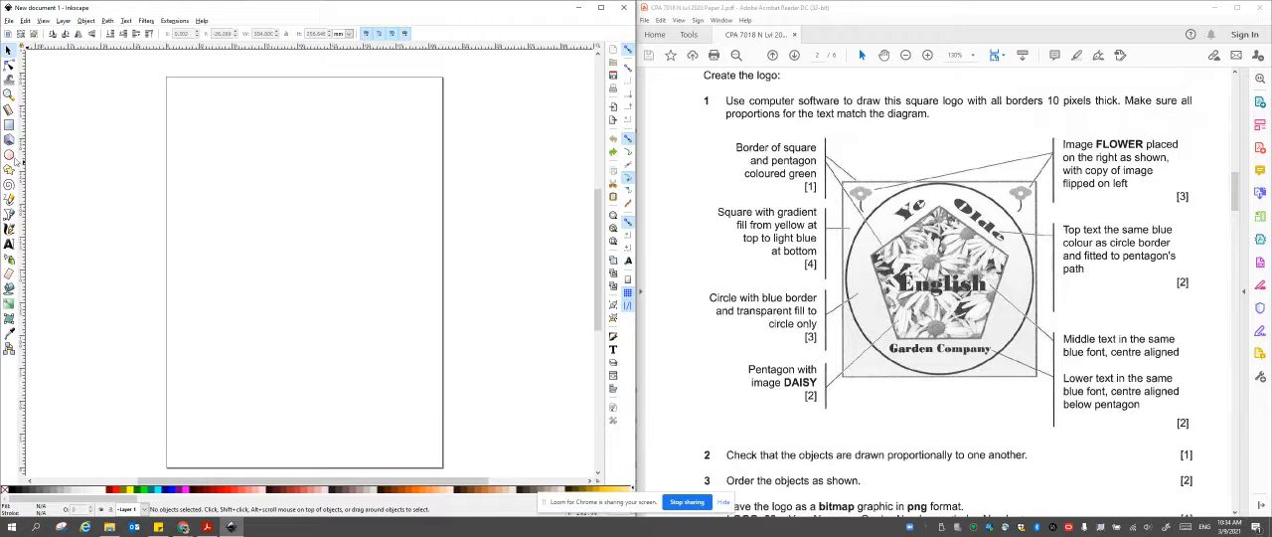
{"action": "left_click", "coordinate": [9, 124]}
{"action": "left_click_drag", "start_coordinate": [188, 136], "coordinate": [430, 369]}
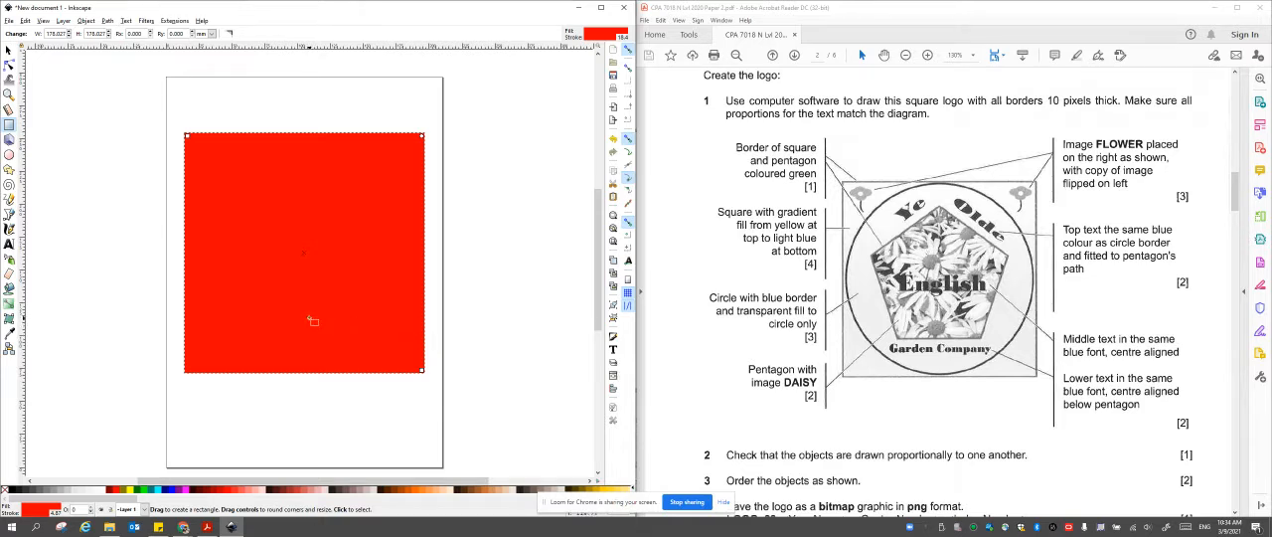
{"action": "key", "text": "Delete"}
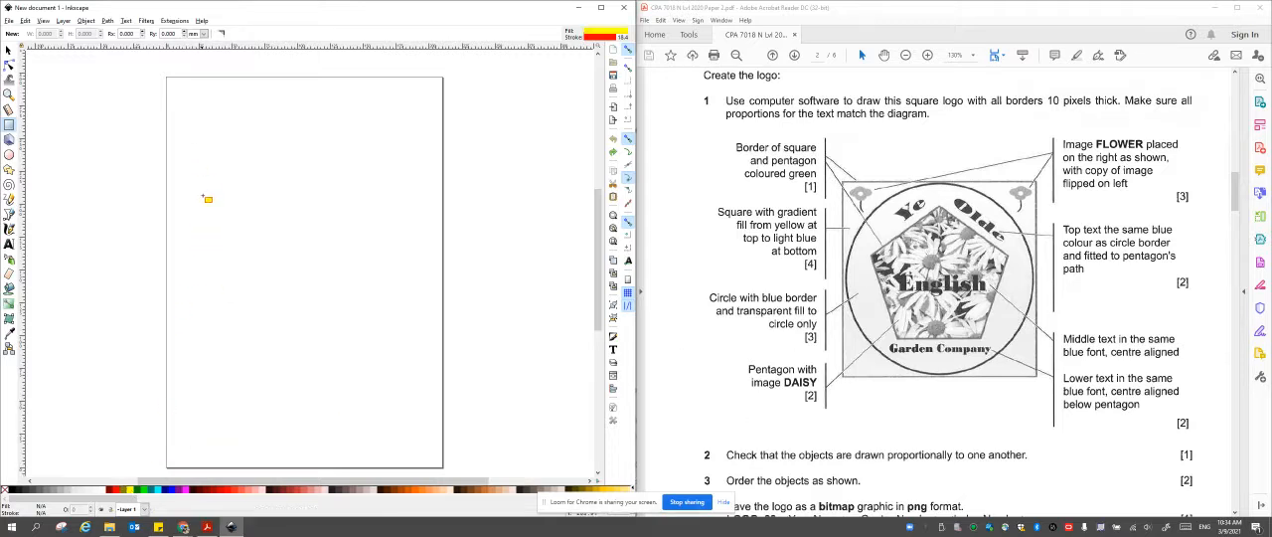
Draw a square about 171 mm wide on the upper part of the page with a yellow fill and green (#008000) border.
{"action": "left_click_drag", "start_coordinate": [198, 121], "coordinate": [427, 353]}
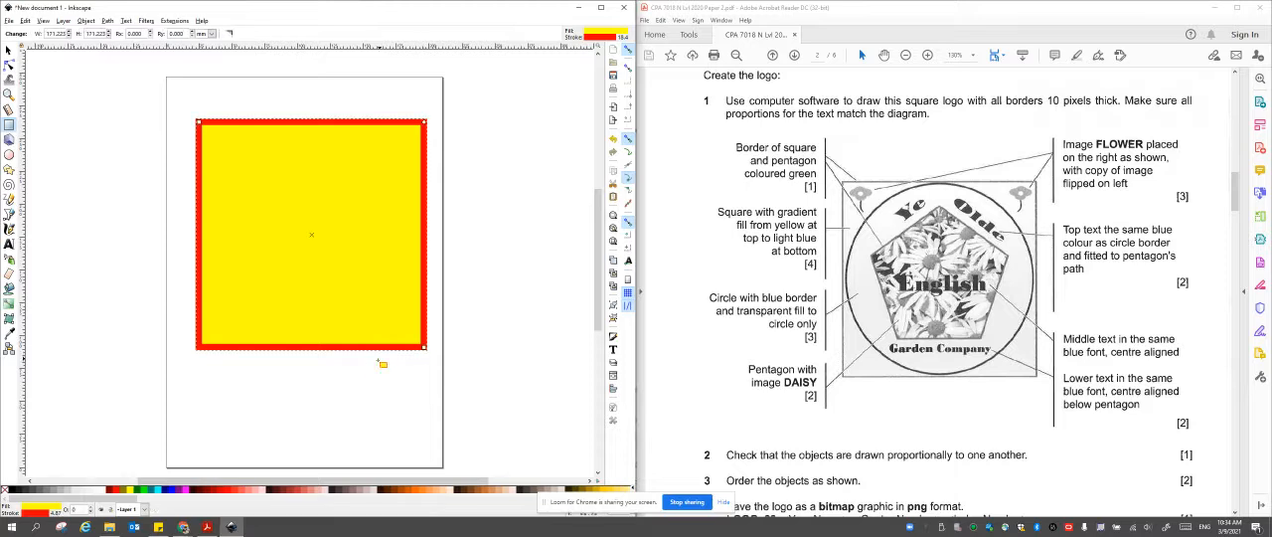
{"action": "right_click", "coordinate": [136, 491]}
{"action": "left_click", "coordinate": [161, 449]}
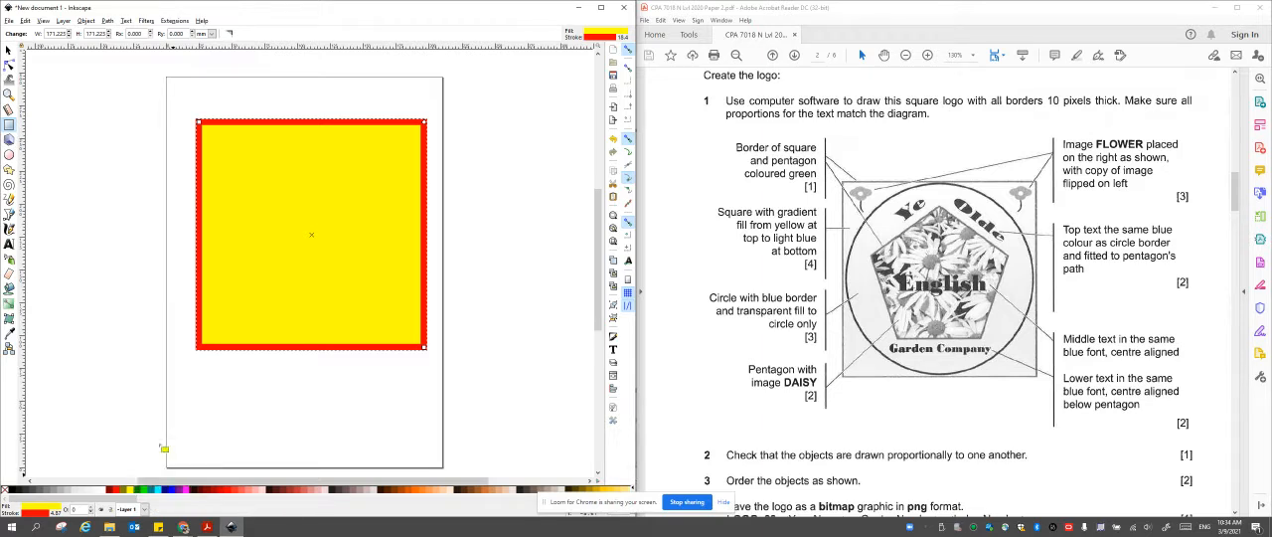
{"action": "left_click", "coordinate": [139, 491]}
{"action": "left_click", "coordinate": [130, 489]}
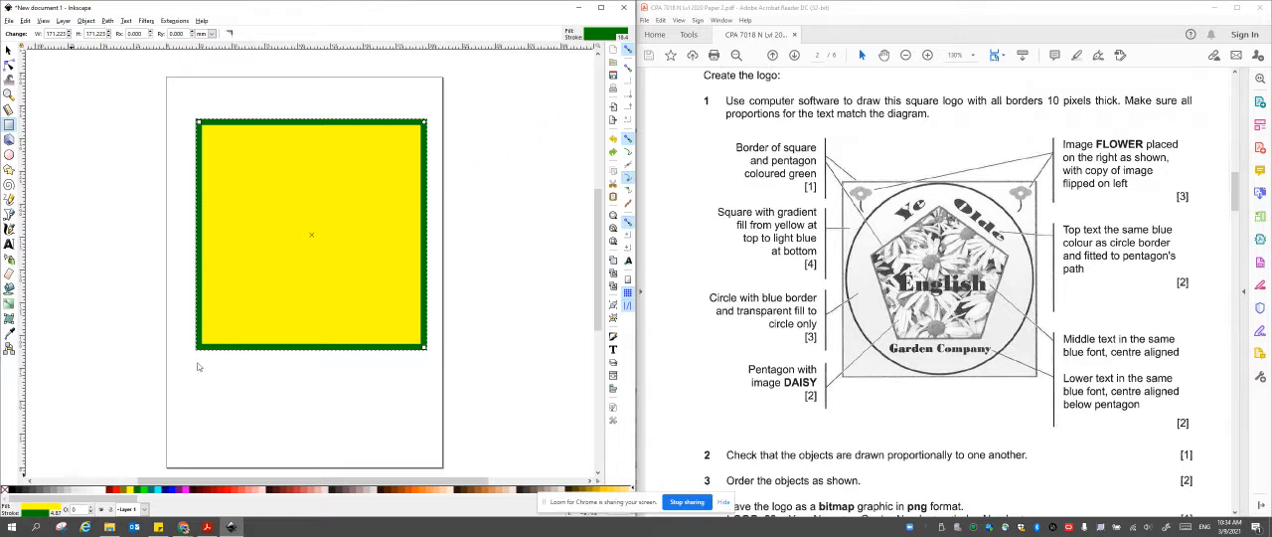
Set the square's border width to 10 px.
{"action": "left_click", "coordinate": [598, 43]}
{"action": "left_click", "coordinate": [541, 66]}
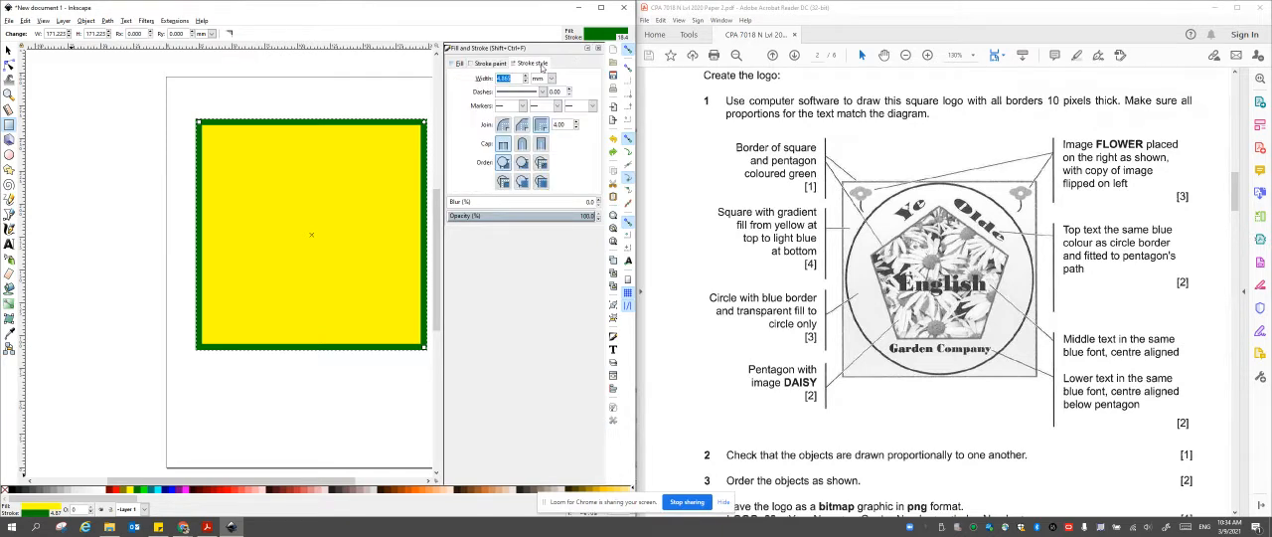
{"action": "left_click", "coordinate": [552, 80]}
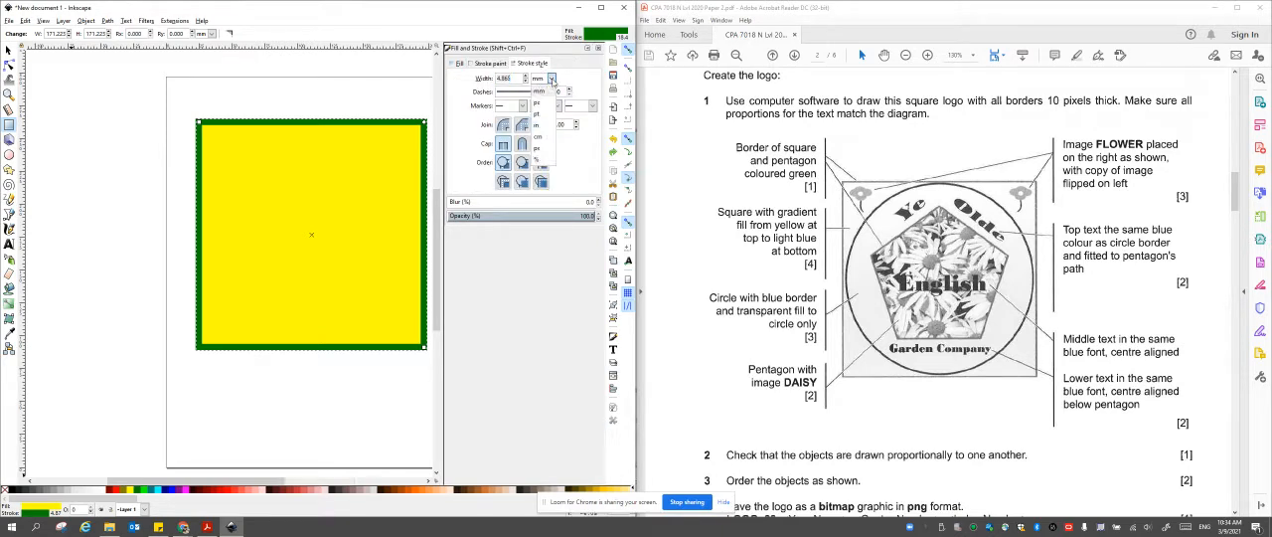
{"action": "left_click", "coordinate": [542, 157]}
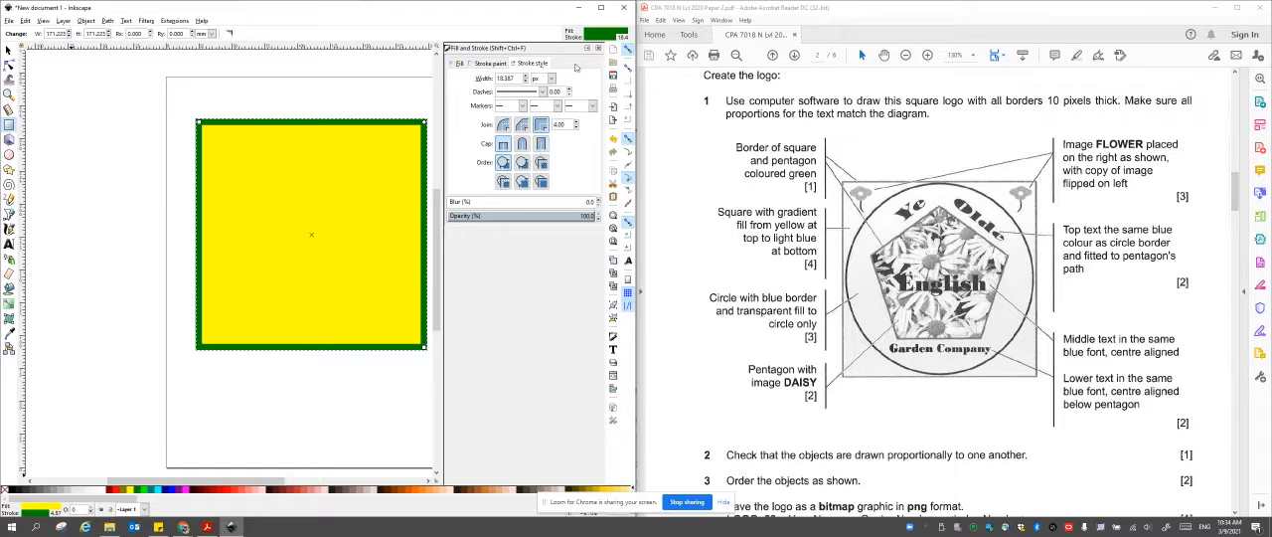
{"action": "double_click", "coordinate": [519, 78]}
{"action": "type", "text": "10"}
{"action": "key", "text": "Return"}
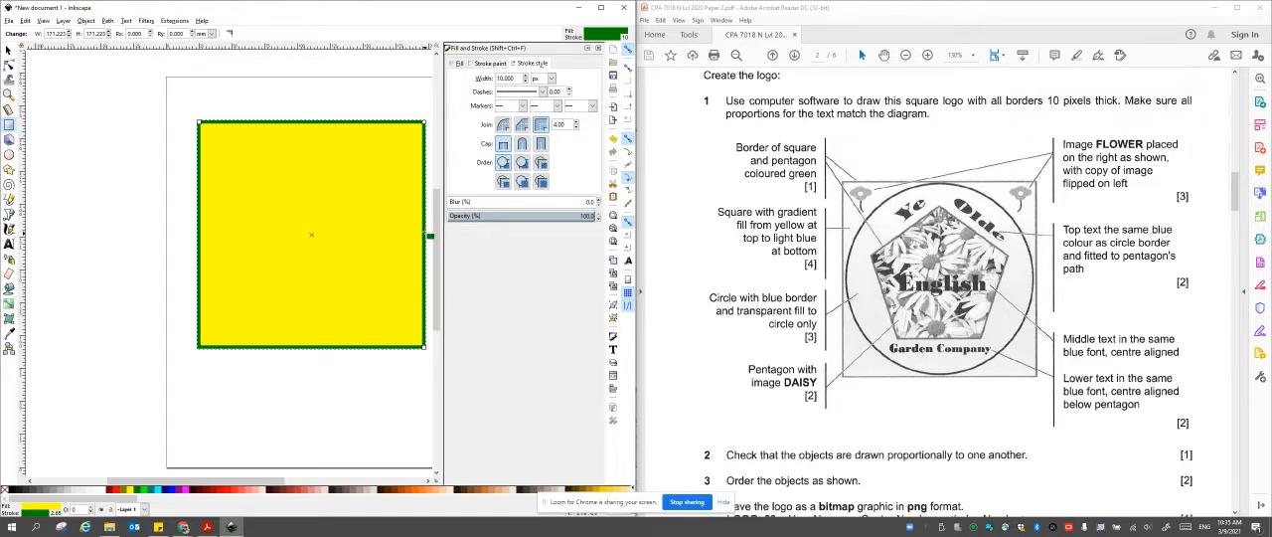
Apply a linear gradient fill to the square, running vertically from its top edge to its bottom edge.
{"action": "left_click", "coordinate": [459, 63]}
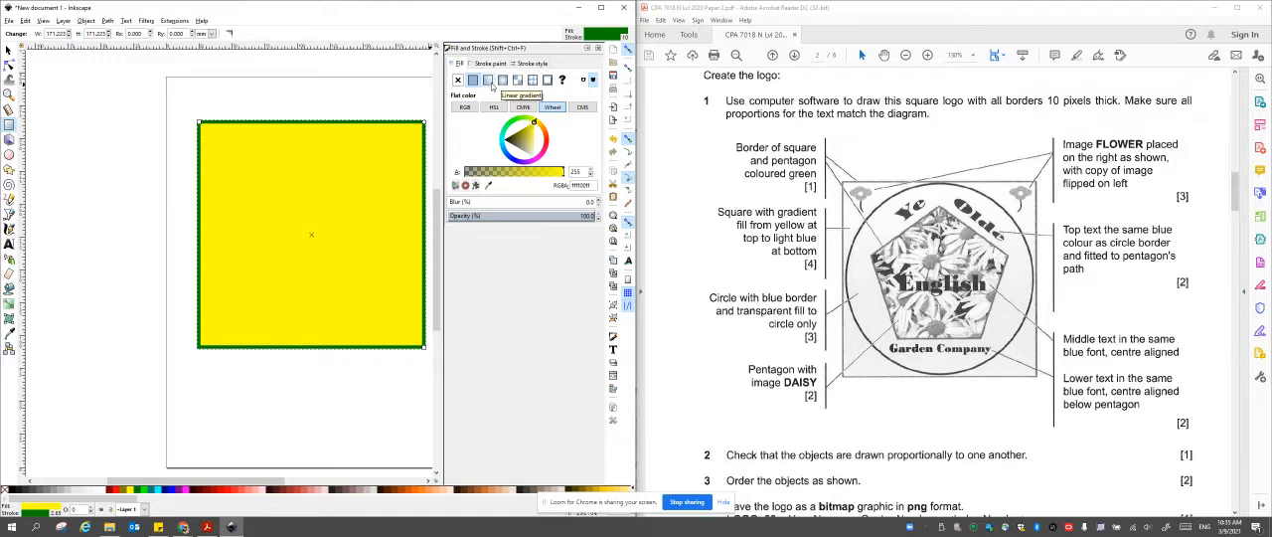
{"action": "left_click", "coordinate": [488, 80]}
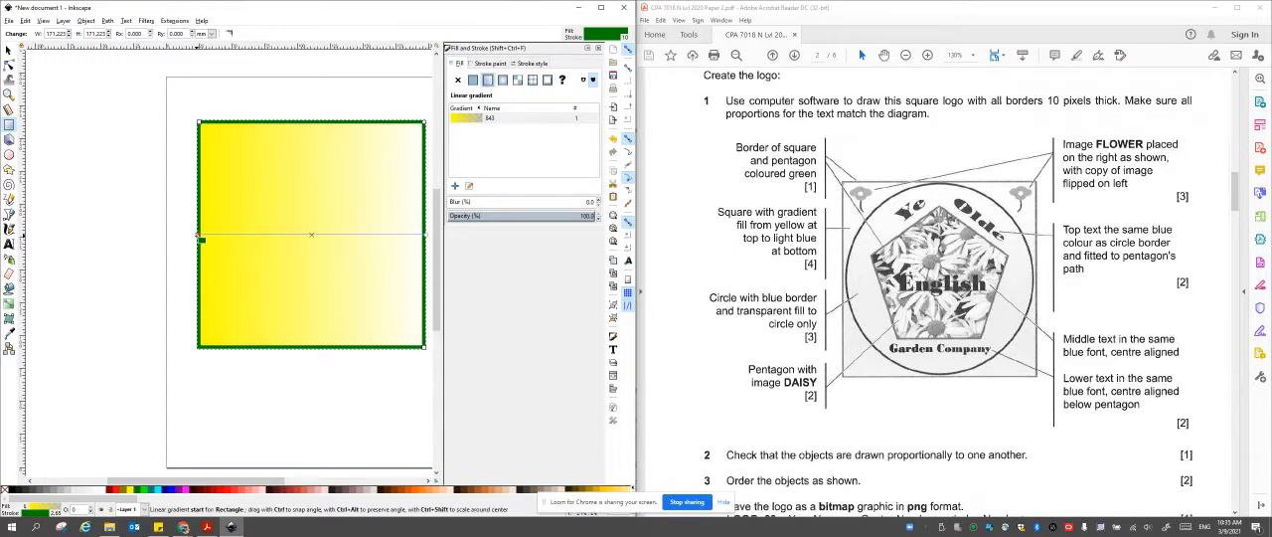
{"action": "left_click_drag", "start_coordinate": [302, 134], "coordinate": [308, 343]}
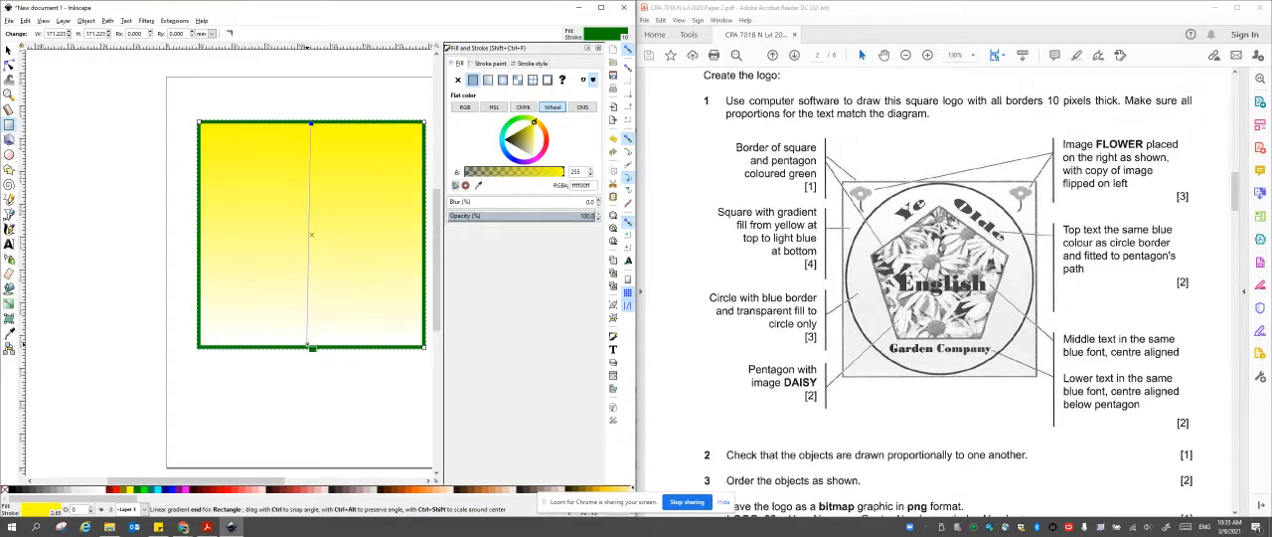
{"action": "left_click", "coordinate": [307, 344]}
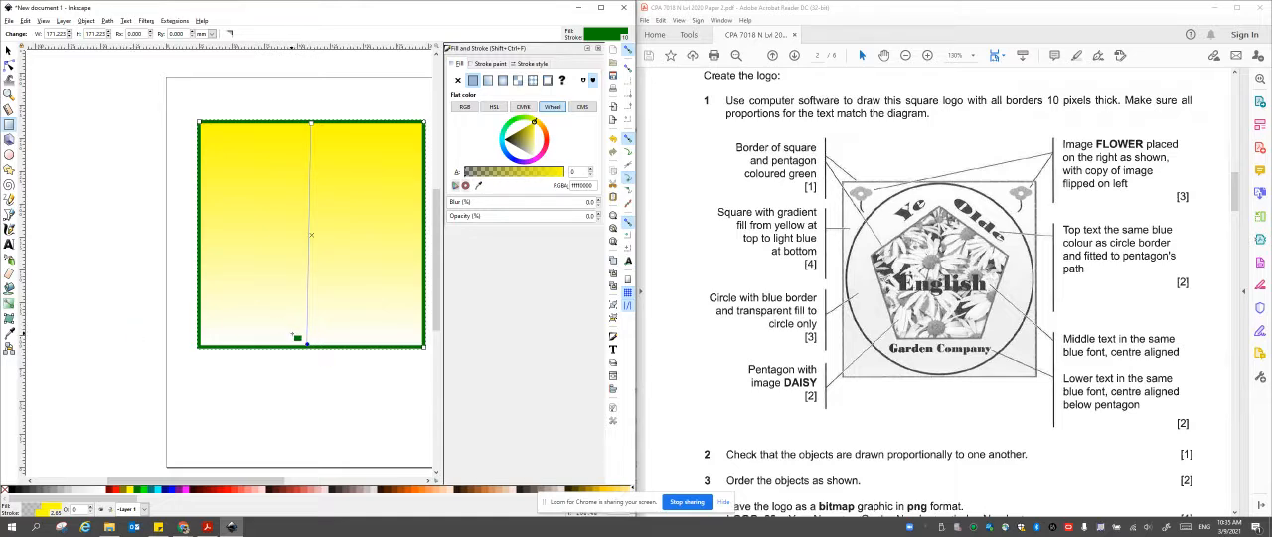
{"action": "scroll", "coordinate": [311, 345], "scroll_direction": "up", "scroll_amount": 5}
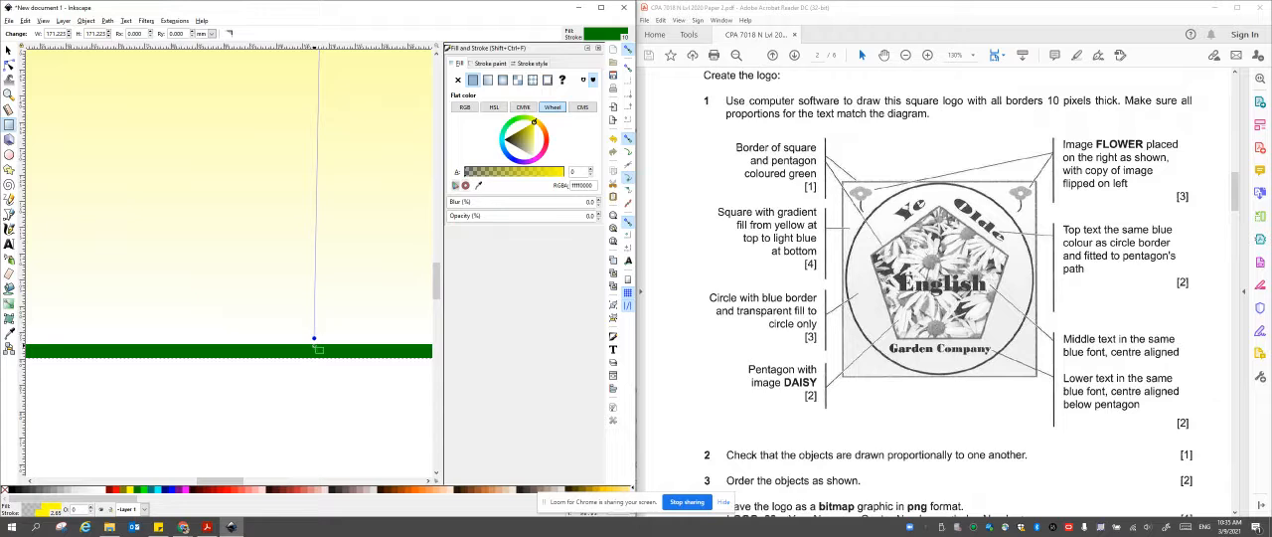
{"action": "left_click_drag", "start_coordinate": [314, 337], "coordinate": [314, 345]}
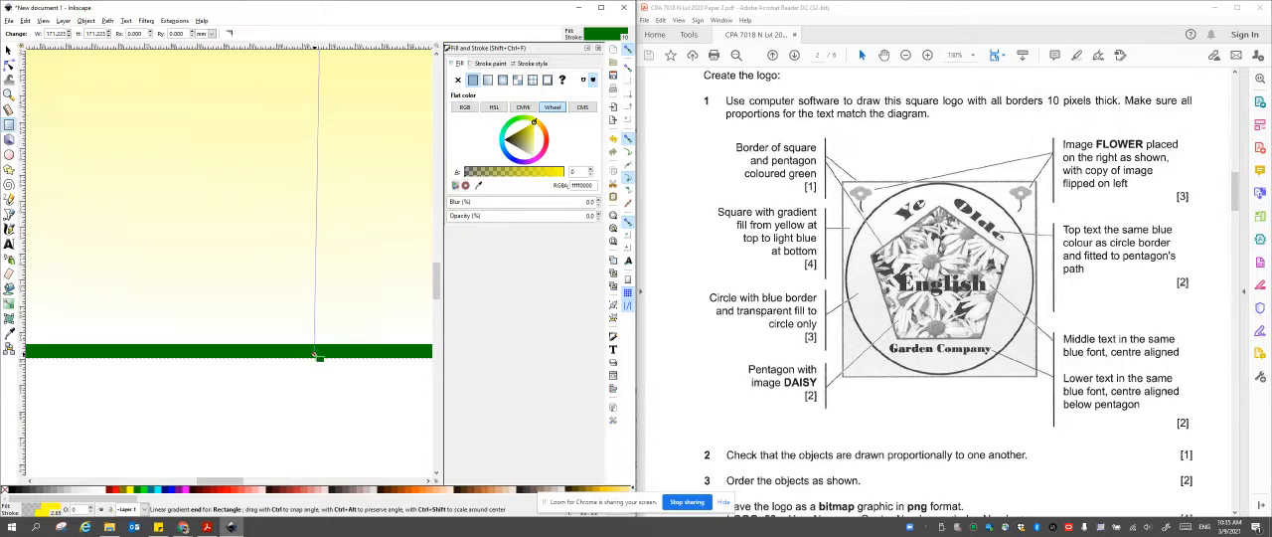
{"action": "left_click", "coordinate": [314, 341]}
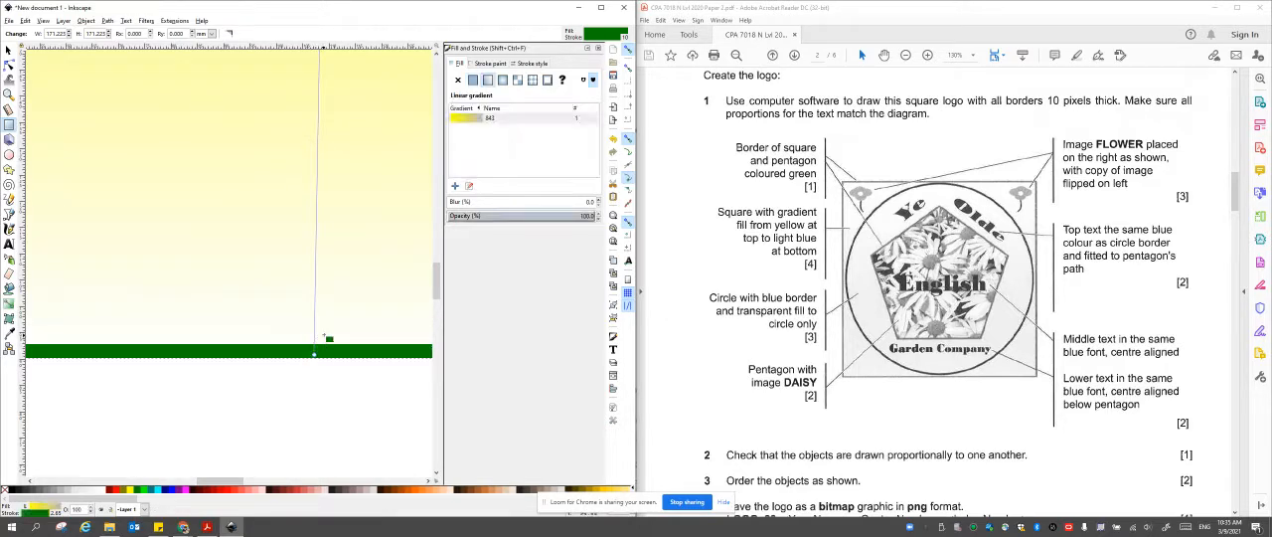
Add a gradient stop near the square's bottom edge, colour it light blue (#AAEEFF) and move it to the gradient's end.
{"action": "left_click", "coordinate": [9, 305]}
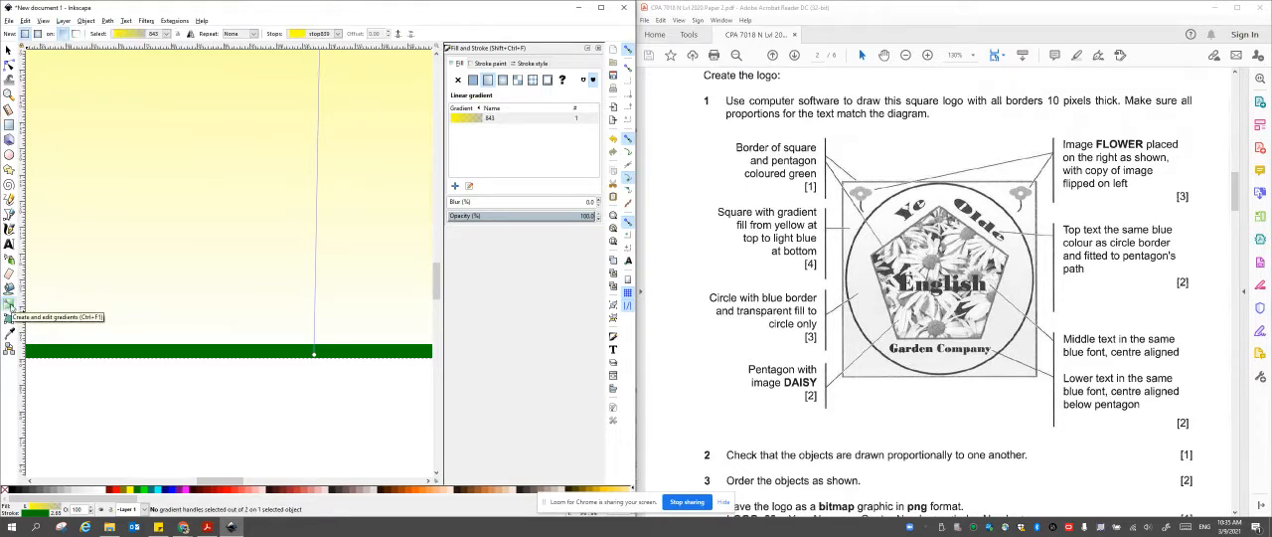
{"action": "double_click", "coordinate": [315, 344]}
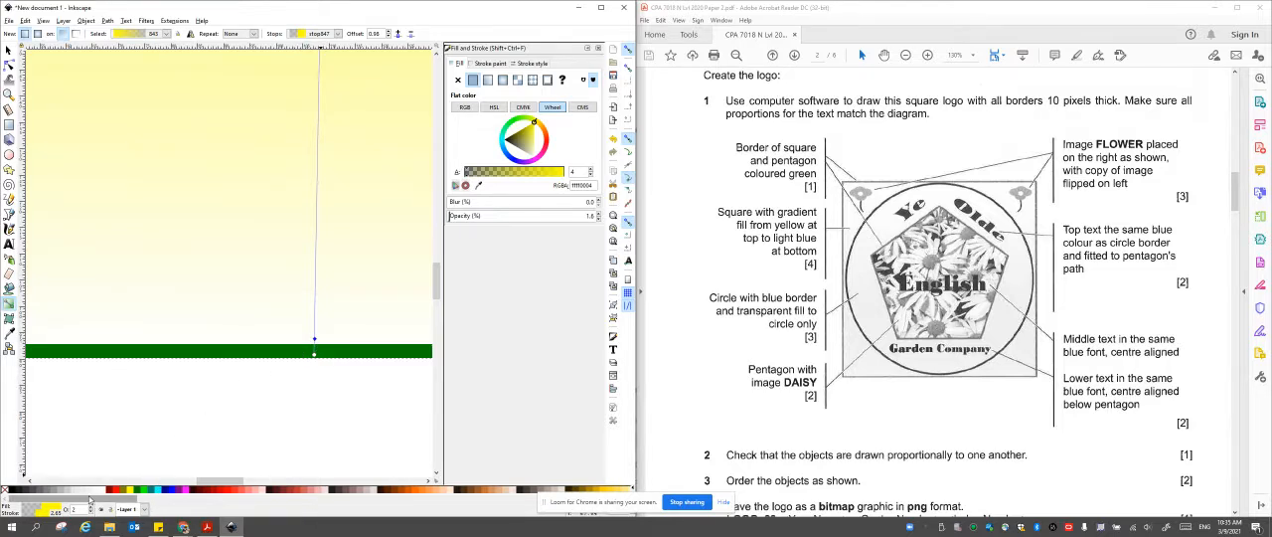
{"action": "left_click_drag", "start_coordinate": [82, 500], "coordinate": [380, 505]}
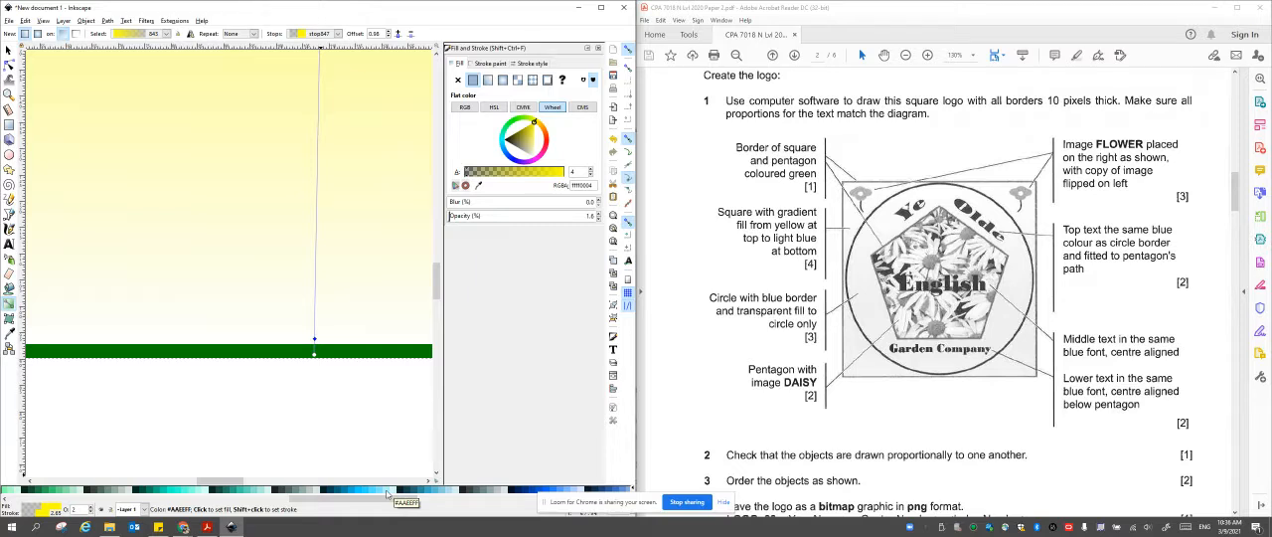
{"action": "left_click", "coordinate": [388, 490]}
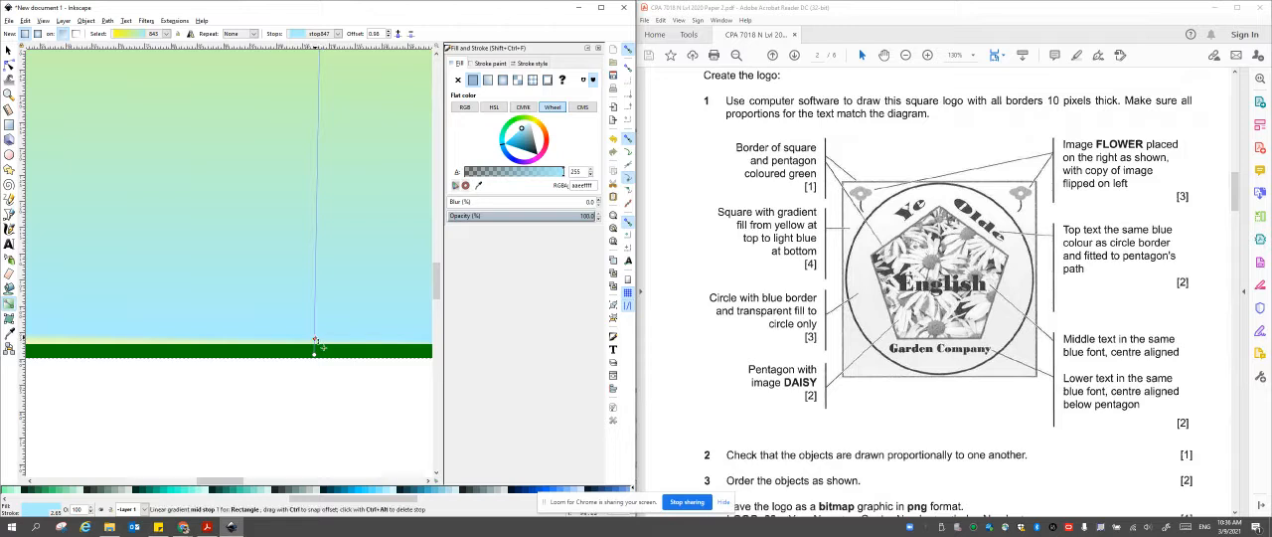
{"action": "mouse_move", "coordinate": [315, 341]}
{"action": "left_mouse_down"}
{"action": "mouse_move", "coordinate": [315, 304]}
{"action": "mouse_move", "coordinate": [315, 353]}
{"action": "left_mouse_up"}
Draw a circle over the square and enlarge it to about 168 by 172 mm so it nearly fills the square.
{"action": "scroll", "coordinate": [336, 310], "scroll_direction": "down", "scroll_amount": 3}
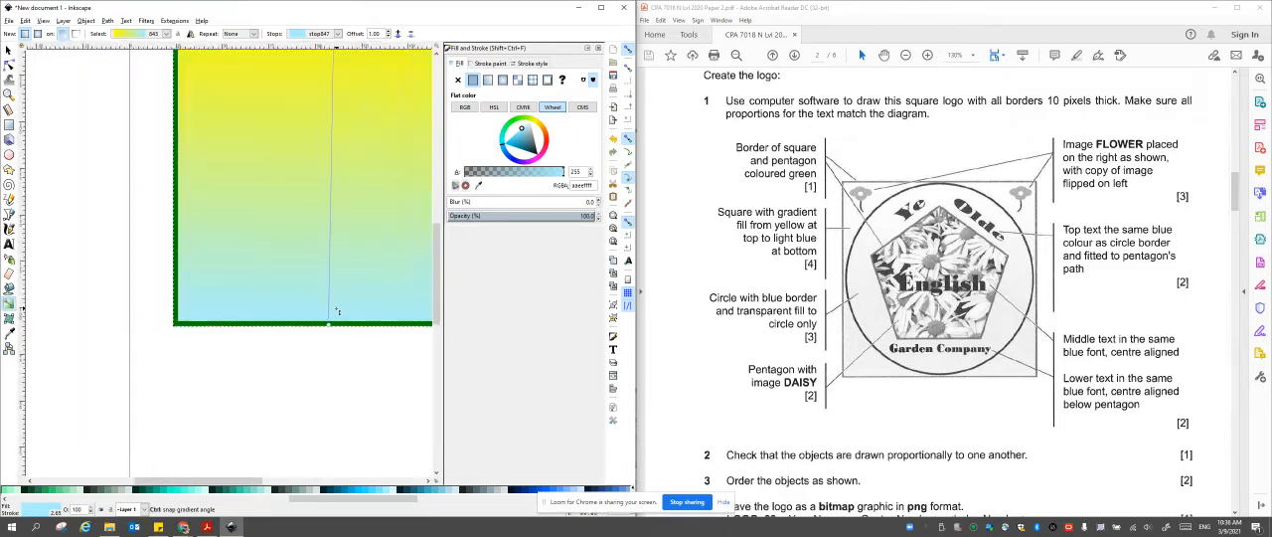
{"action": "scroll", "coordinate": [336, 310], "scroll_direction": "down", "scroll_amount": 1}
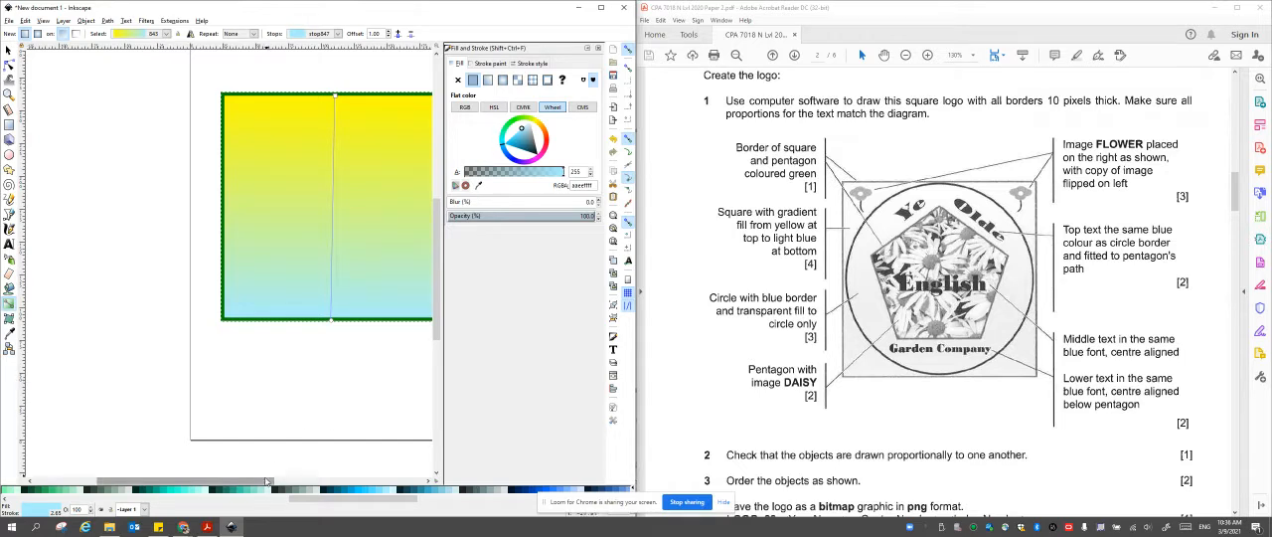
{"action": "left_click_drag", "start_coordinate": [260, 483], "coordinate": [296, 491]}
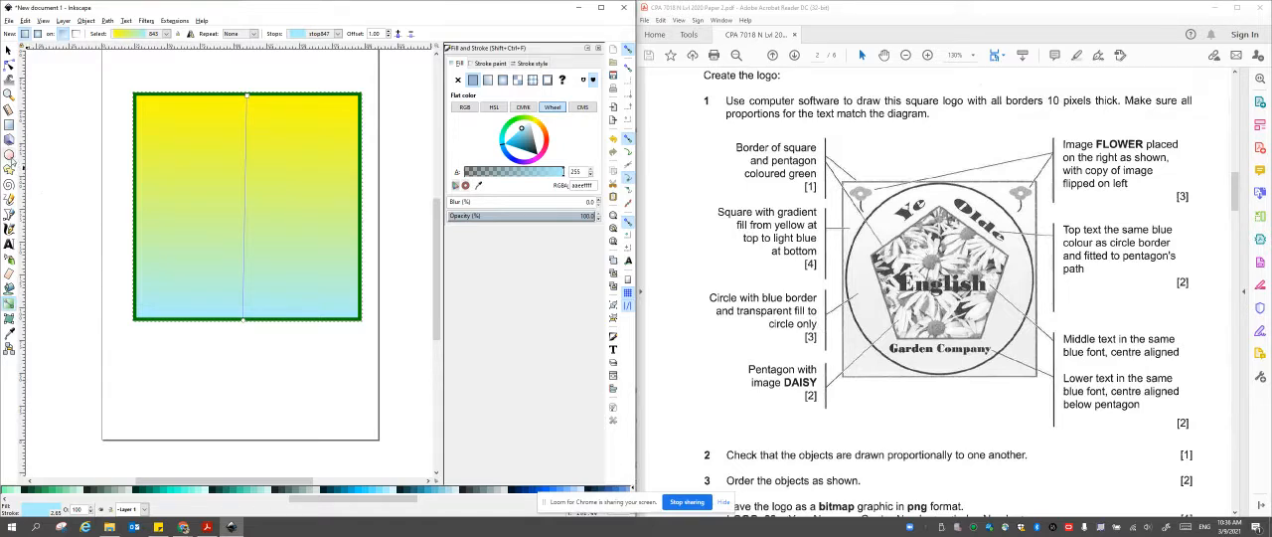
{"action": "left_click", "coordinate": [9, 155]}
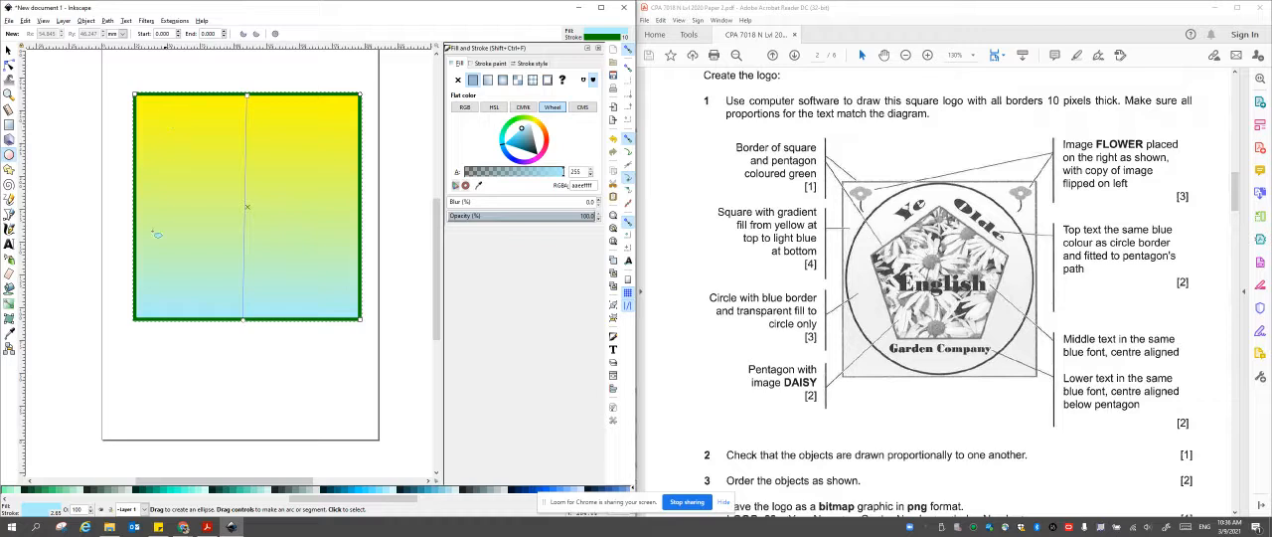
{"action": "left_click_drag", "start_coordinate": [162, 117], "coordinate": [355, 316]}
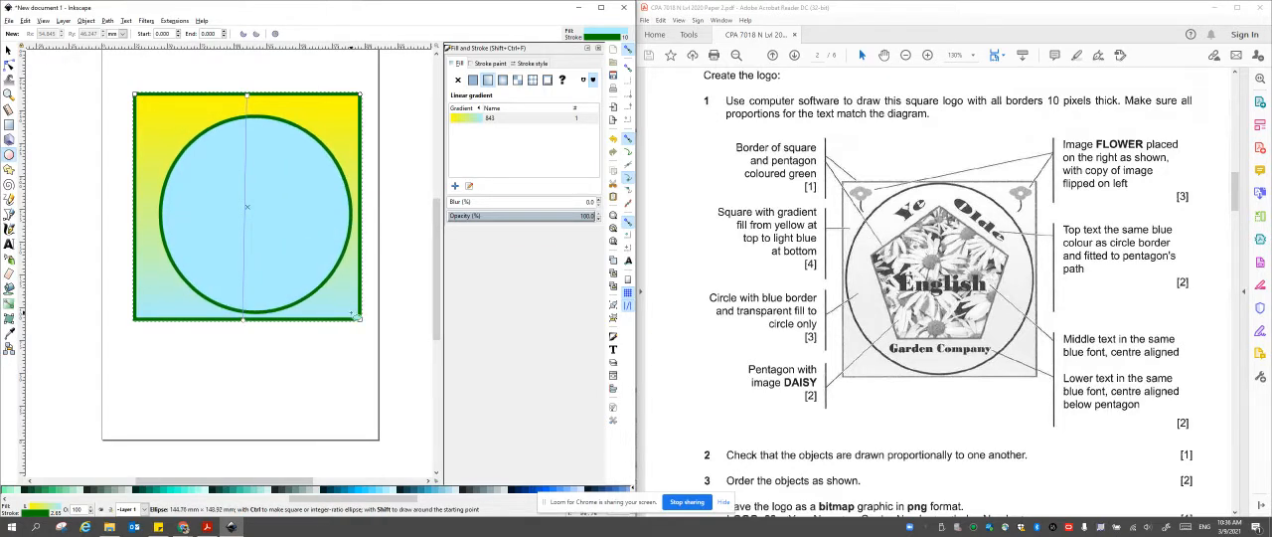
{"action": "left_click", "coordinate": [9, 50]}
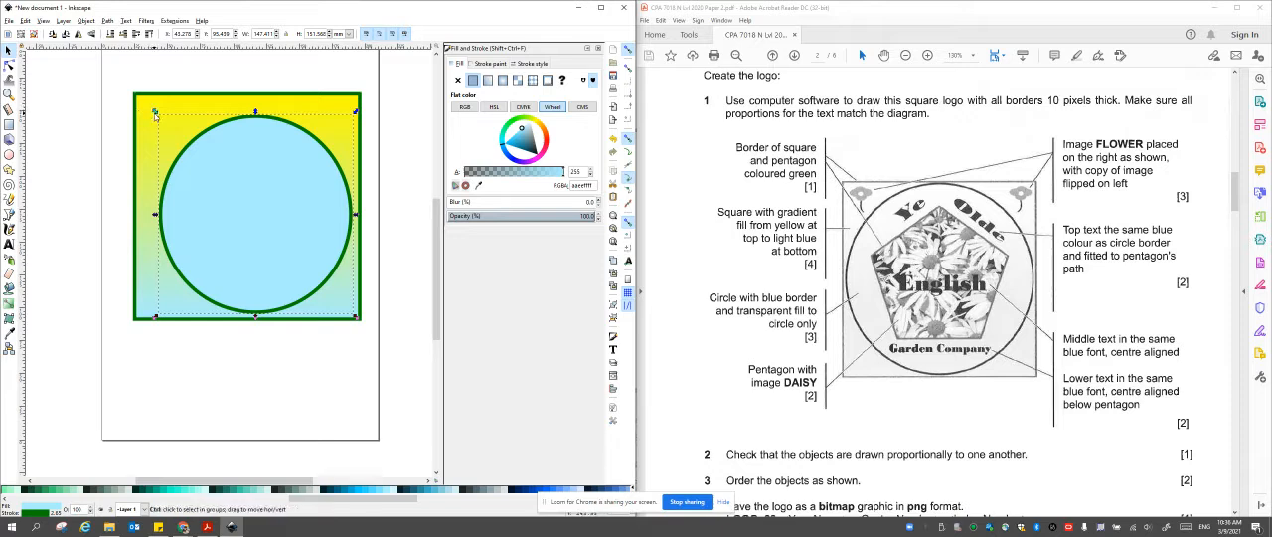
{"action": "left_click_drag", "start_coordinate": [154, 110], "coordinate": [136, 86]}
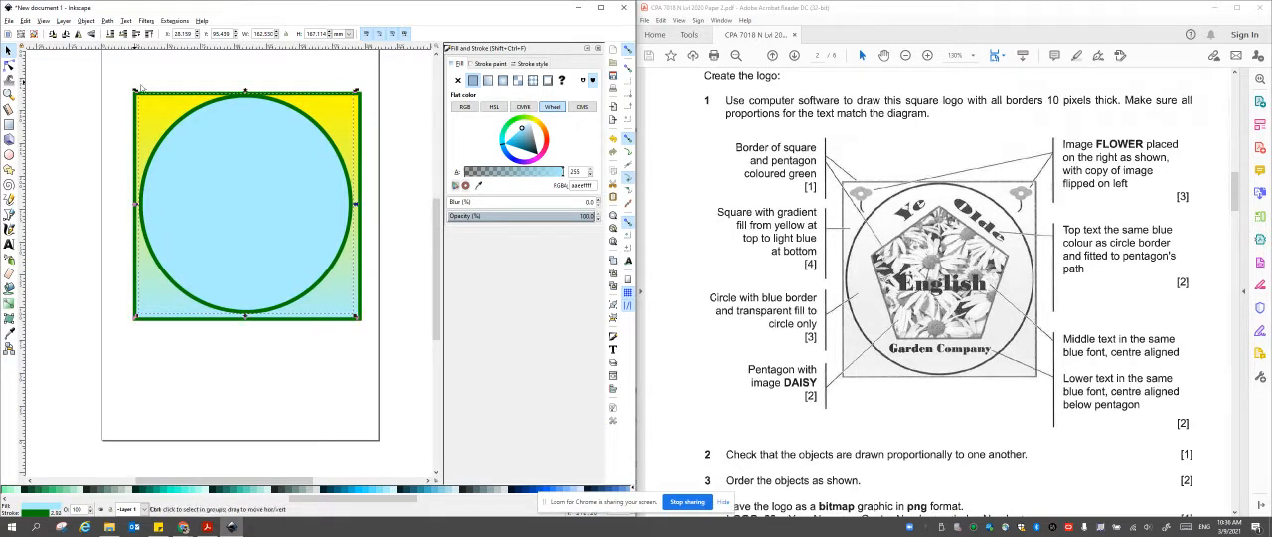
{"action": "left_click_drag", "start_coordinate": [360, 321], "coordinate": [369, 327]}
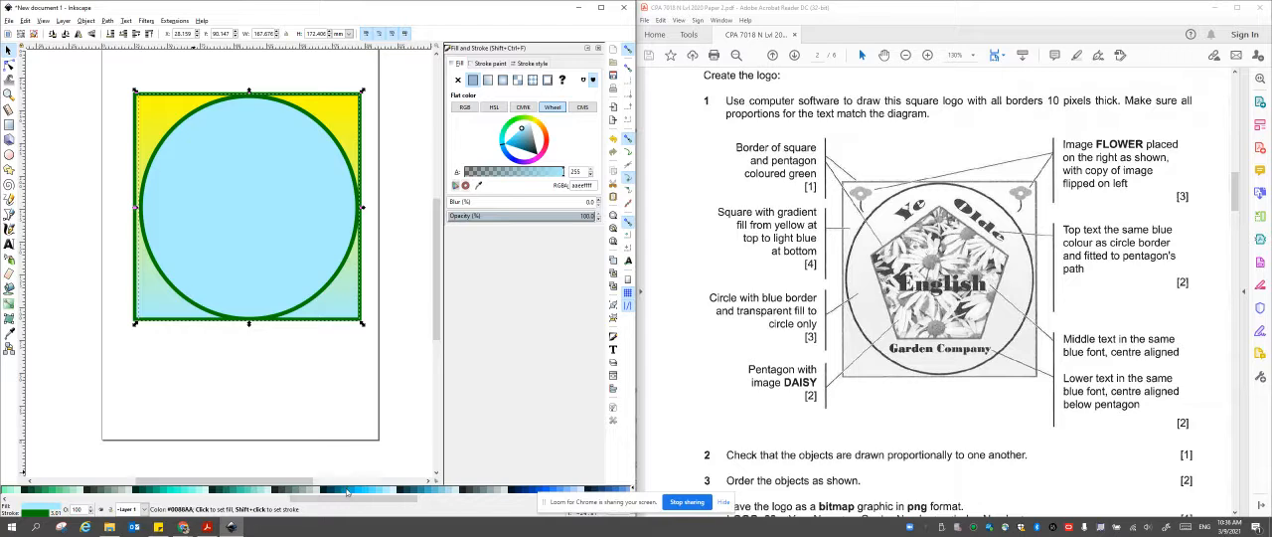
Give the circle a blue (#0000FF) border and remove its fill.
{"action": "left_click_drag", "start_coordinate": [350, 500], "coordinate": [42, 483]}
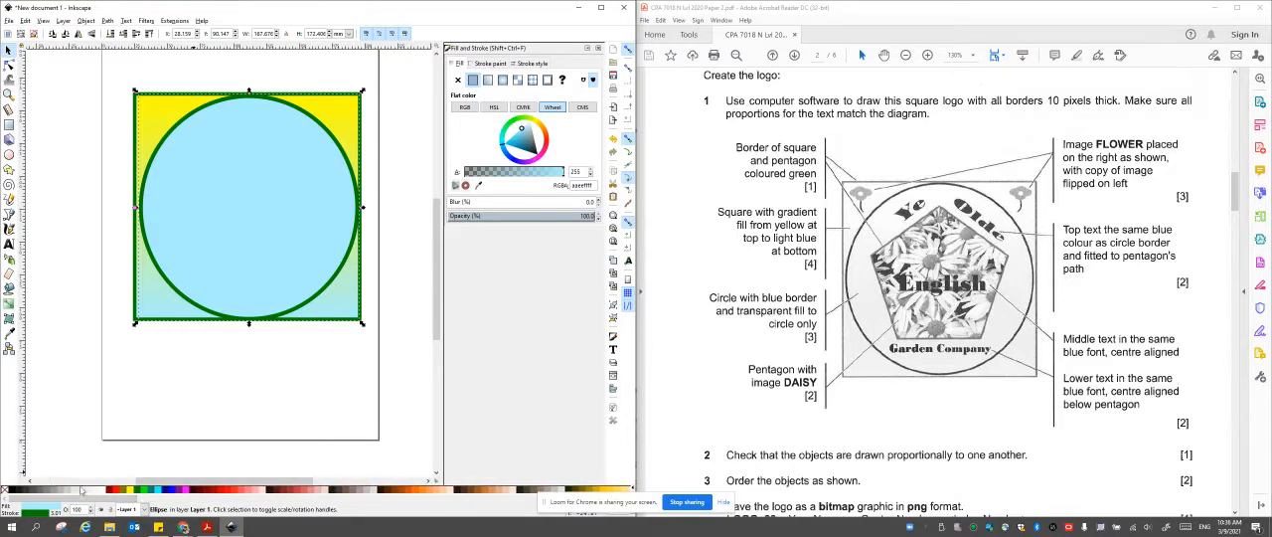
{"action": "right_click", "coordinate": [175, 489]}
{"action": "left_click", "coordinate": [198, 449]}
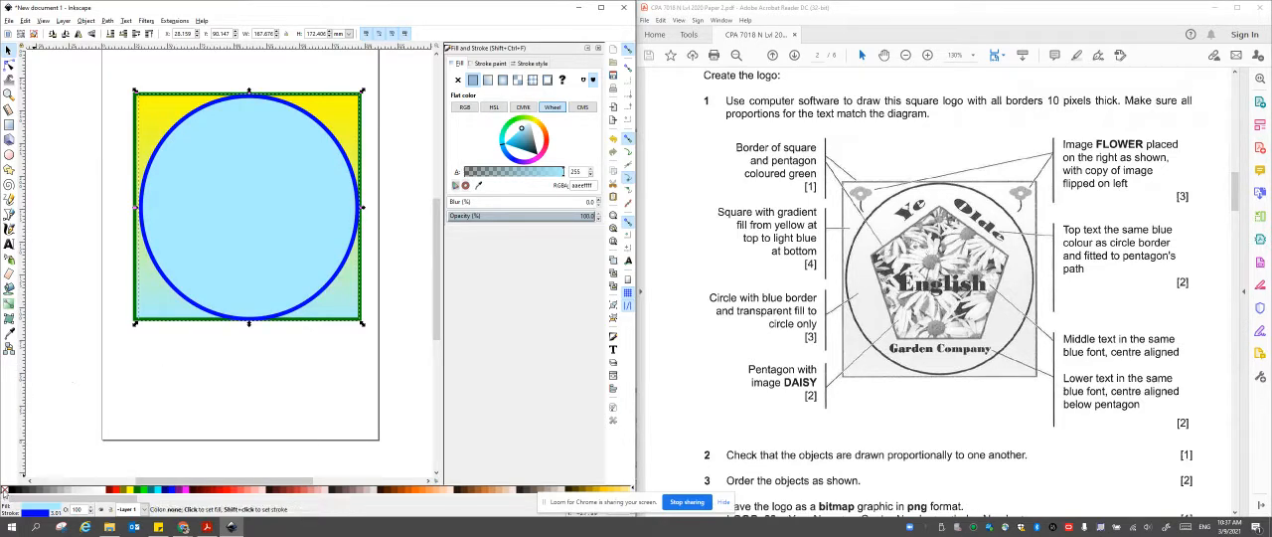
{"action": "right_click", "coordinate": [4, 490]}
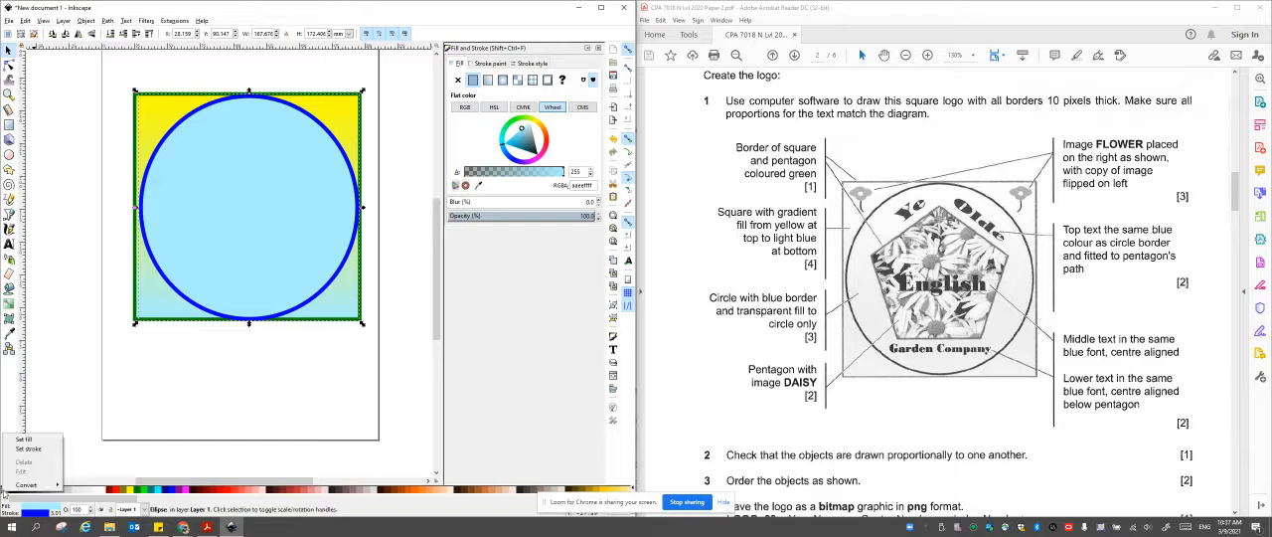
{"action": "left_click", "coordinate": [30, 439]}
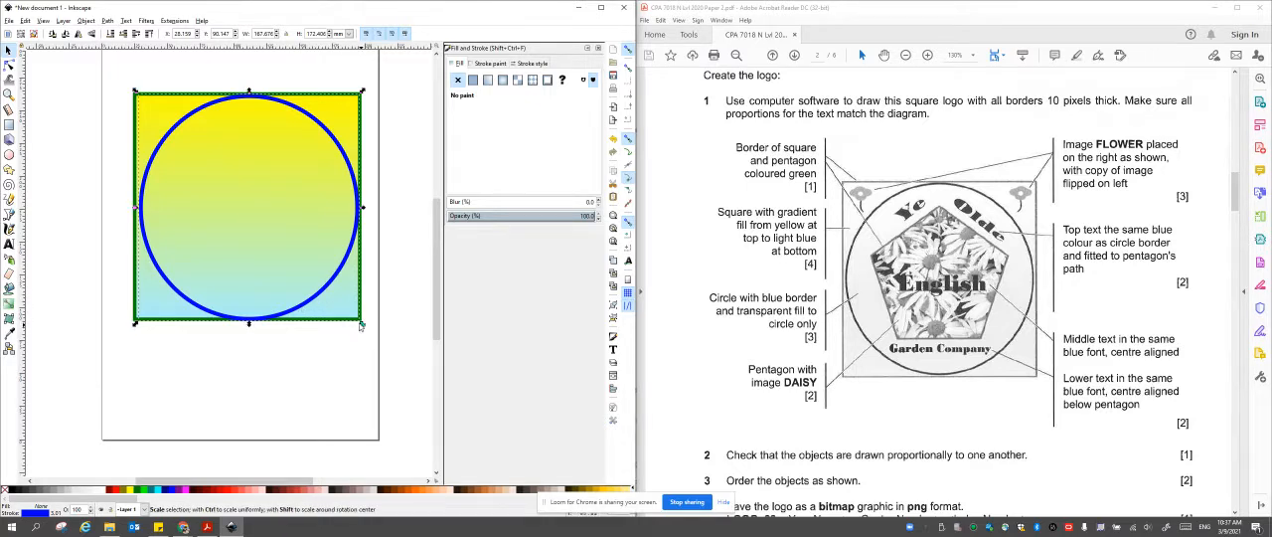
Reduce the circle's height to about 169 mm so it fits inside the square's border, and deselect it.
{"action": "left_click_drag", "start_coordinate": [361, 325], "coordinate": [362, 323]}
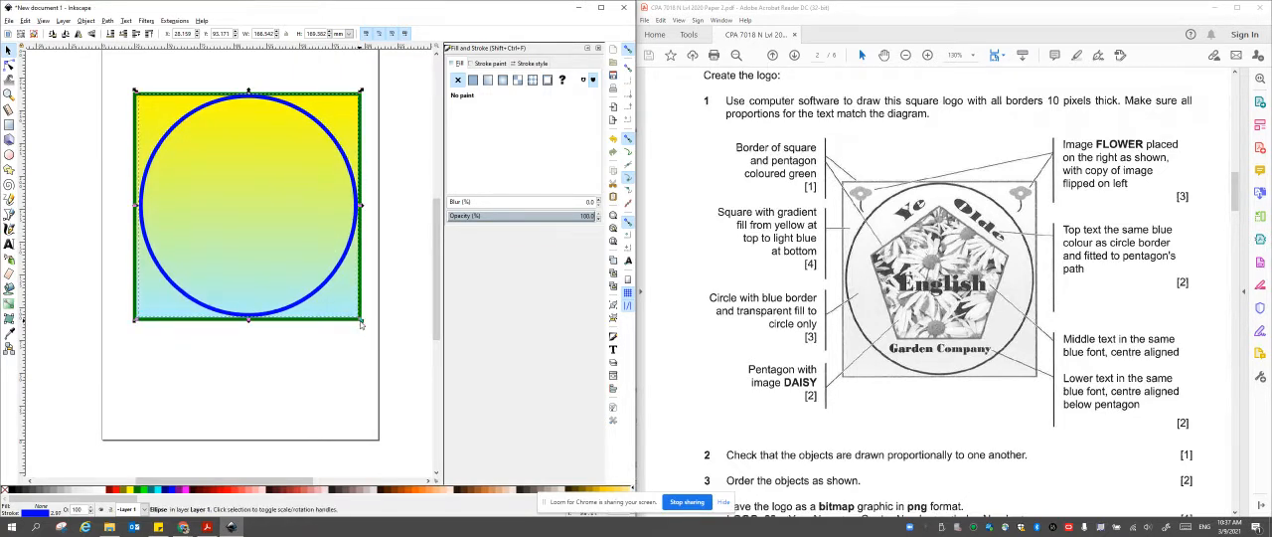
{"action": "left_click", "coordinate": [322, 379]}
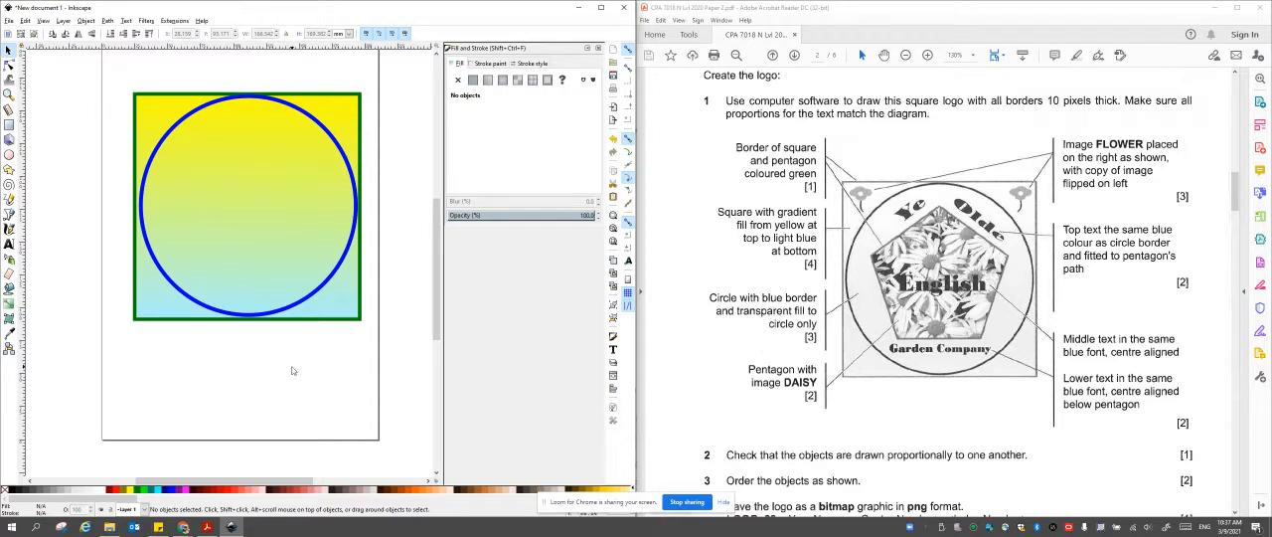
Draw a five-cornered star about 110 by 105 mm, convert it to a regular pentagon and move it inside the blue circle.
{"action": "left_click", "coordinate": [9, 169]}
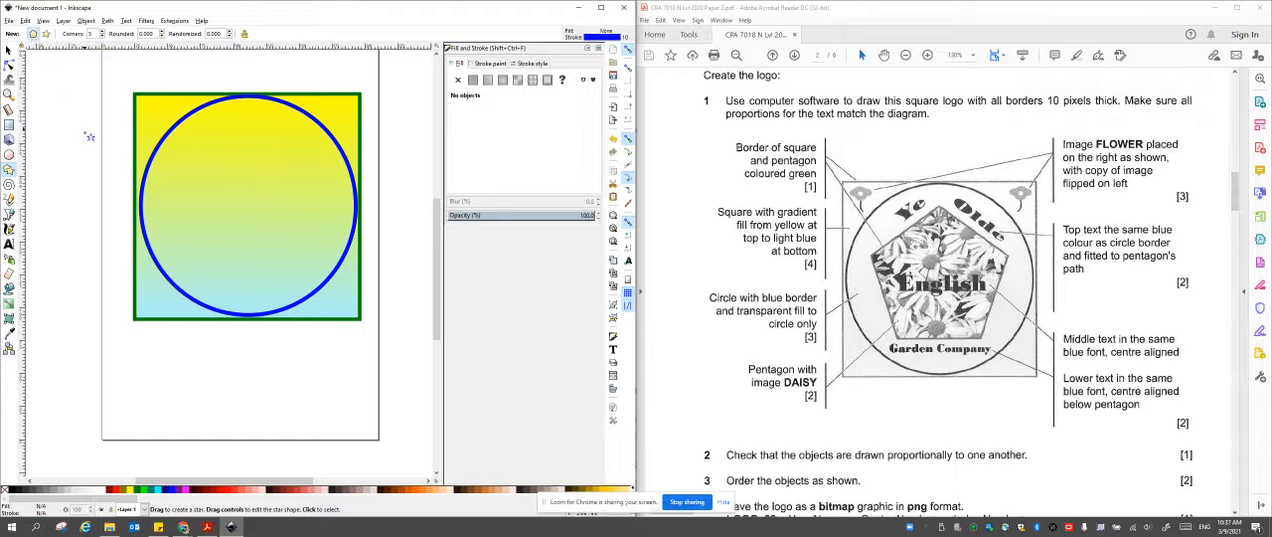
{"action": "left_click_drag", "start_coordinate": [87, 177], "coordinate": [129, 241]}
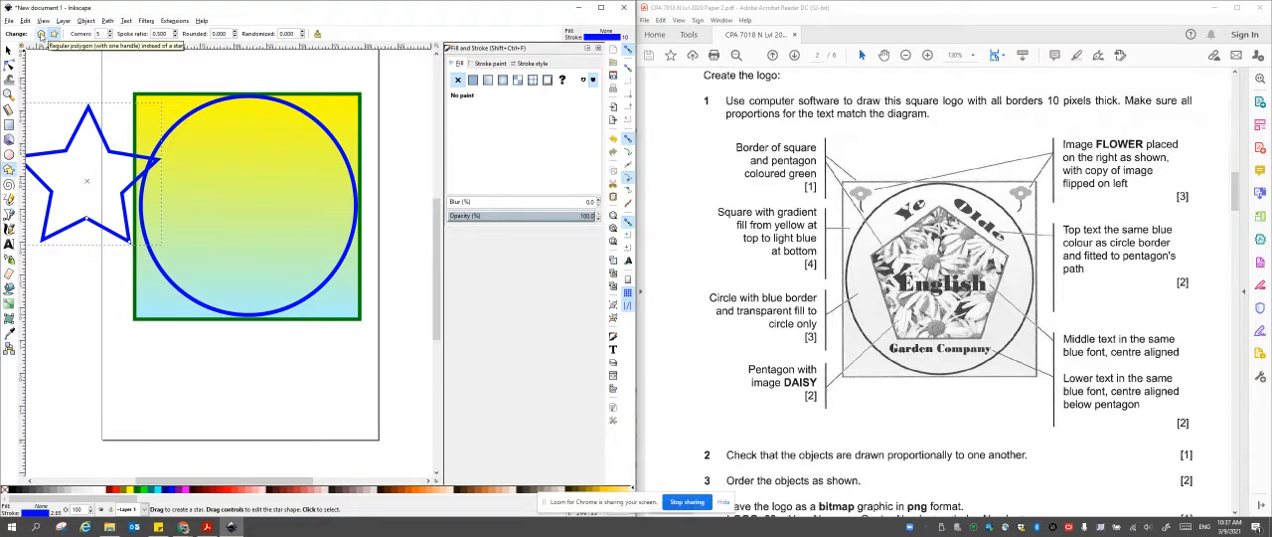
{"action": "left_click", "coordinate": [41, 34]}
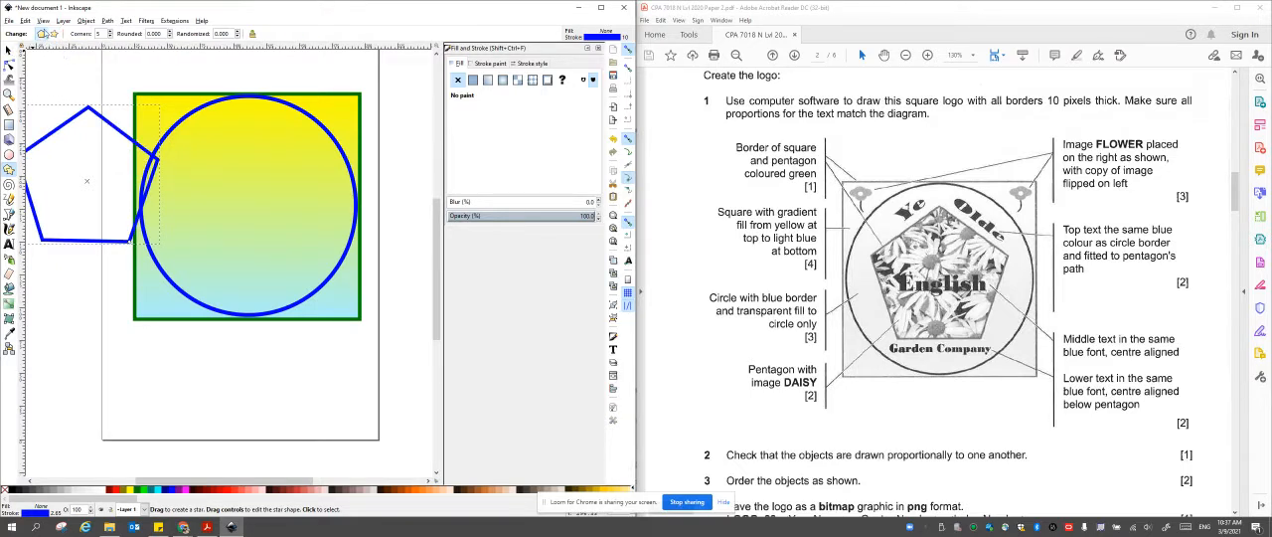
{"action": "left_click", "coordinate": [8, 49]}
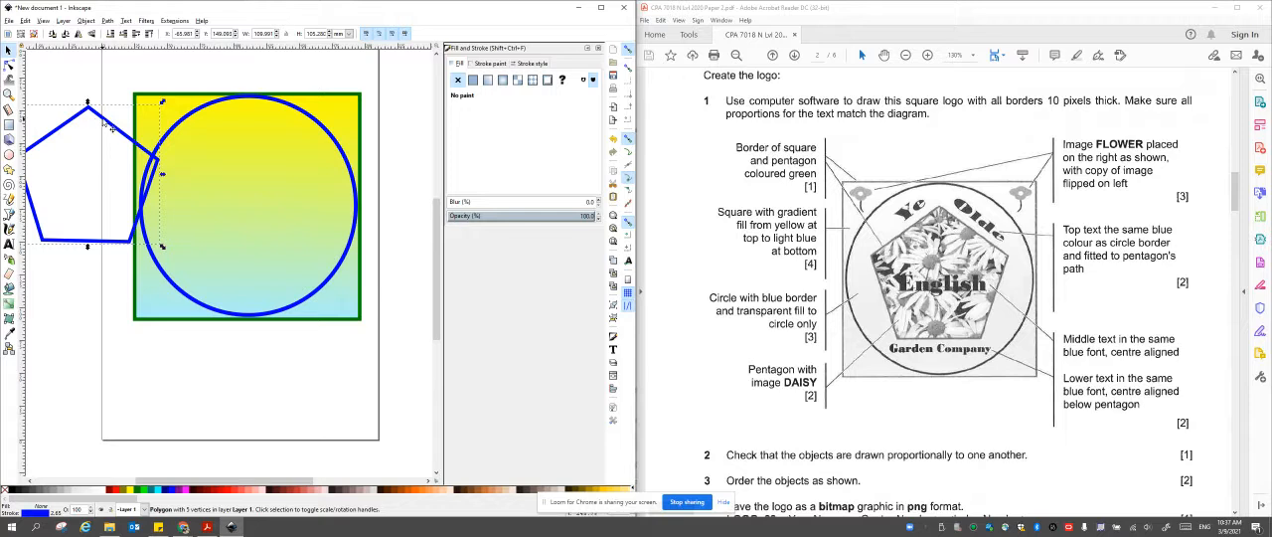
{"action": "left_click_drag", "start_coordinate": [118, 129], "coordinate": [268, 148]}
{"action": "left_click", "coordinate": [303, 179]}
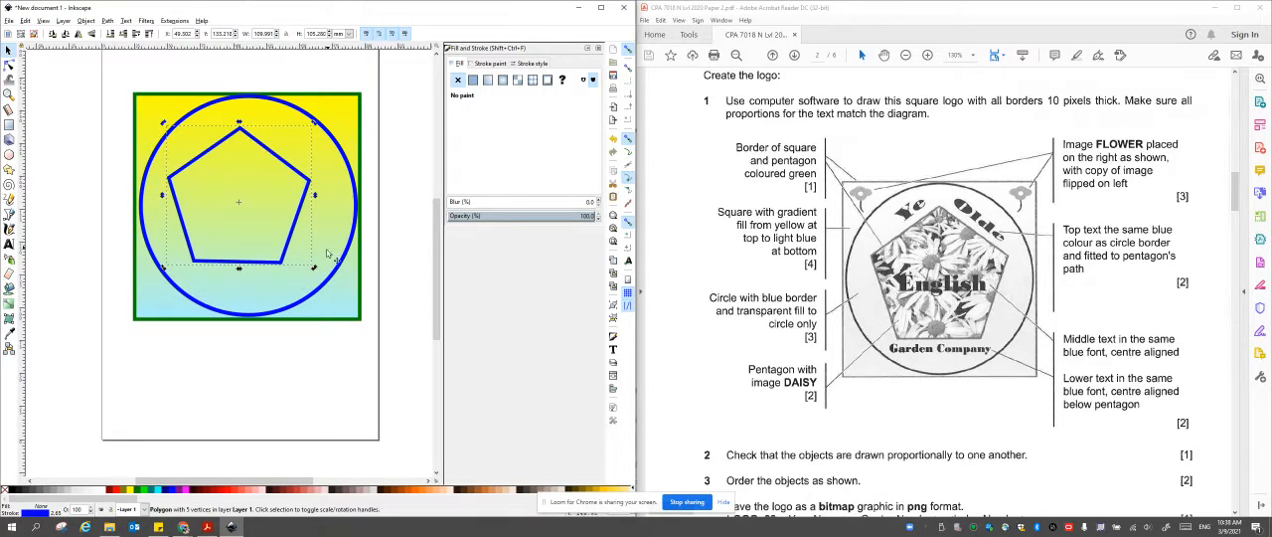
Rotate the pentagon so its base is level, enlarge it to about 129 by 123 mm and move it off the page.
{"action": "left_click_drag", "start_coordinate": [314, 266], "coordinate": [315, 266]}
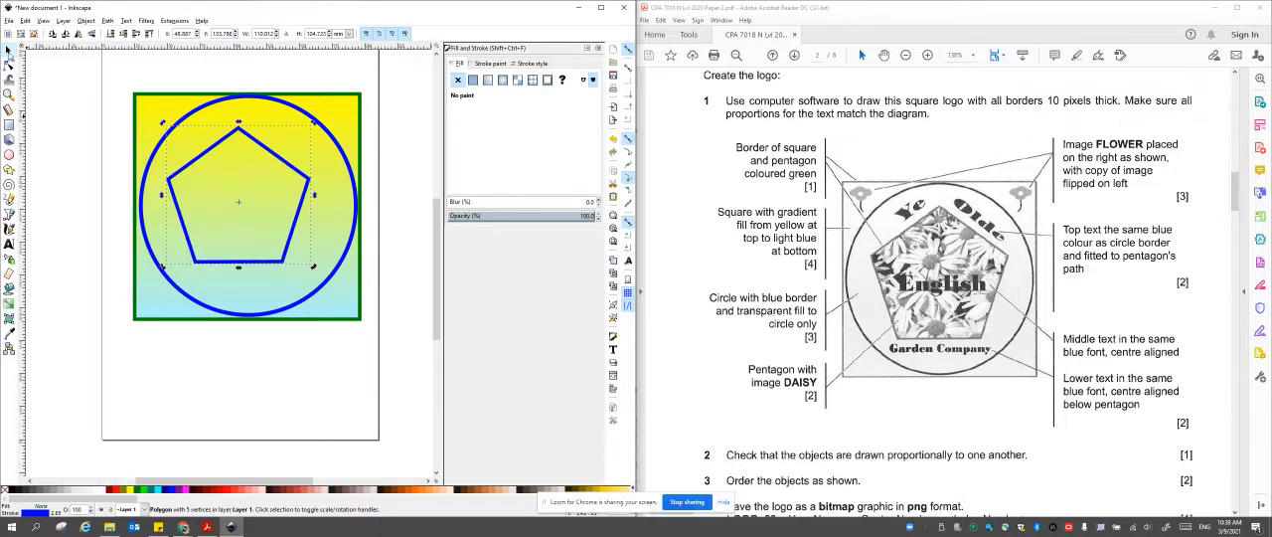
{"action": "left_click", "coordinate": [278, 238]}
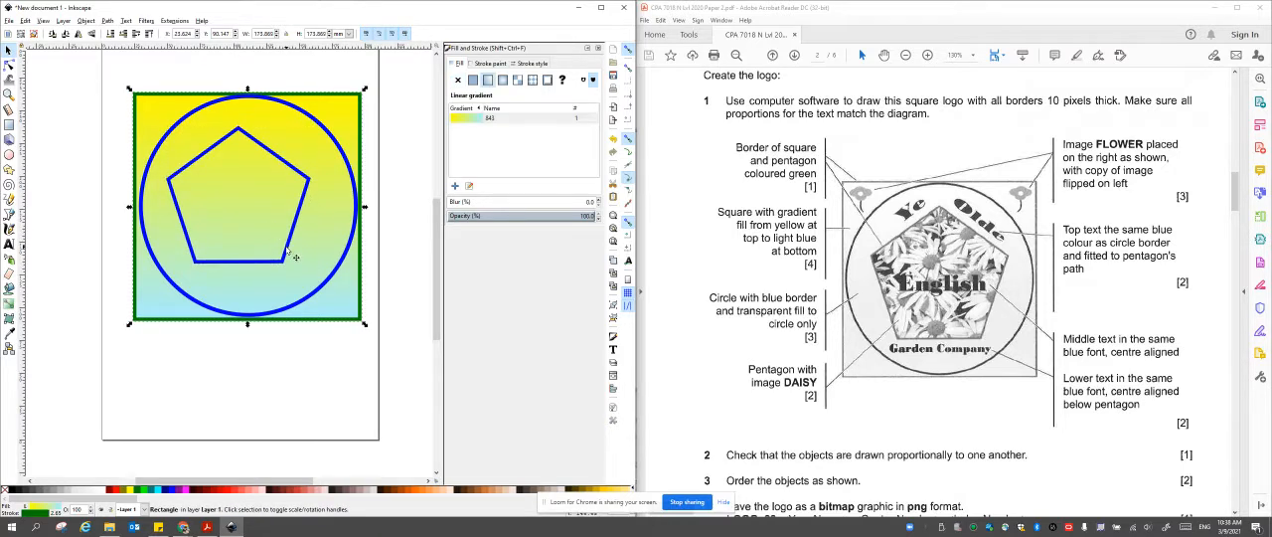
{"action": "left_click", "coordinate": [288, 252]}
{"action": "mouse_move", "coordinate": [314, 267]}
{"action": "left_mouse_down"}
{"action": "mouse_move", "coordinate": [336, 291]}
{"action": "mouse_move", "coordinate": [312, 268]}
{"action": "left_mouse_up"}
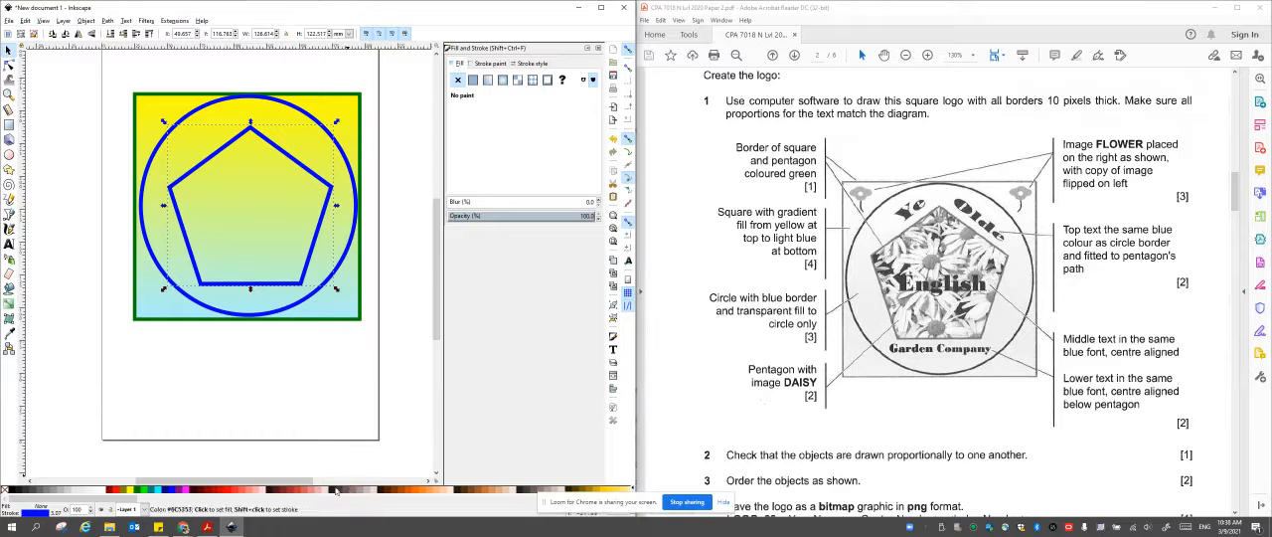
{"action": "left_click_drag", "start_coordinate": [260, 480], "coordinate": [211, 470]}
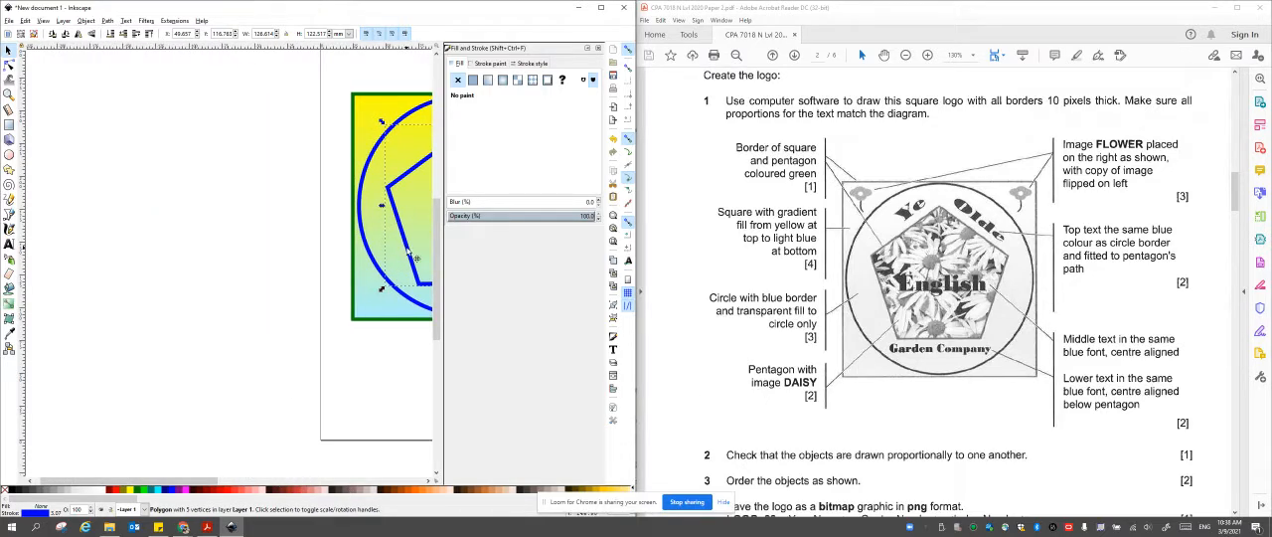
{"action": "left_click_drag", "start_coordinate": [407, 254], "coordinate": [108, 261]}
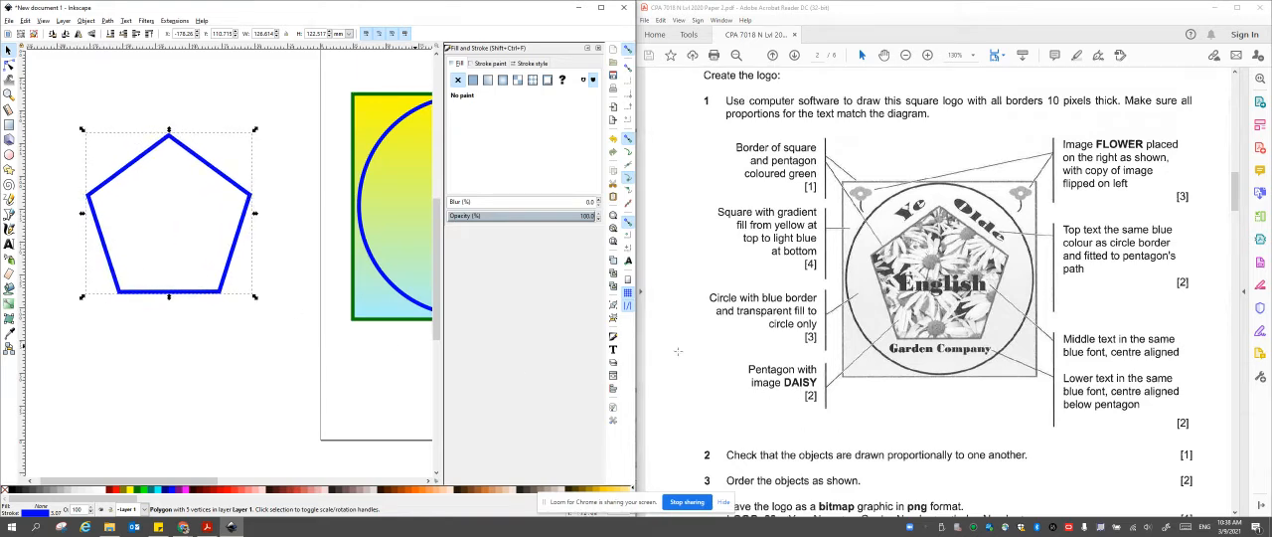
Start saving the drawing under a new name and browse to the CPA 4NT folder inside the CPA folder.
{"action": "left_click", "coordinate": [9, 19]}
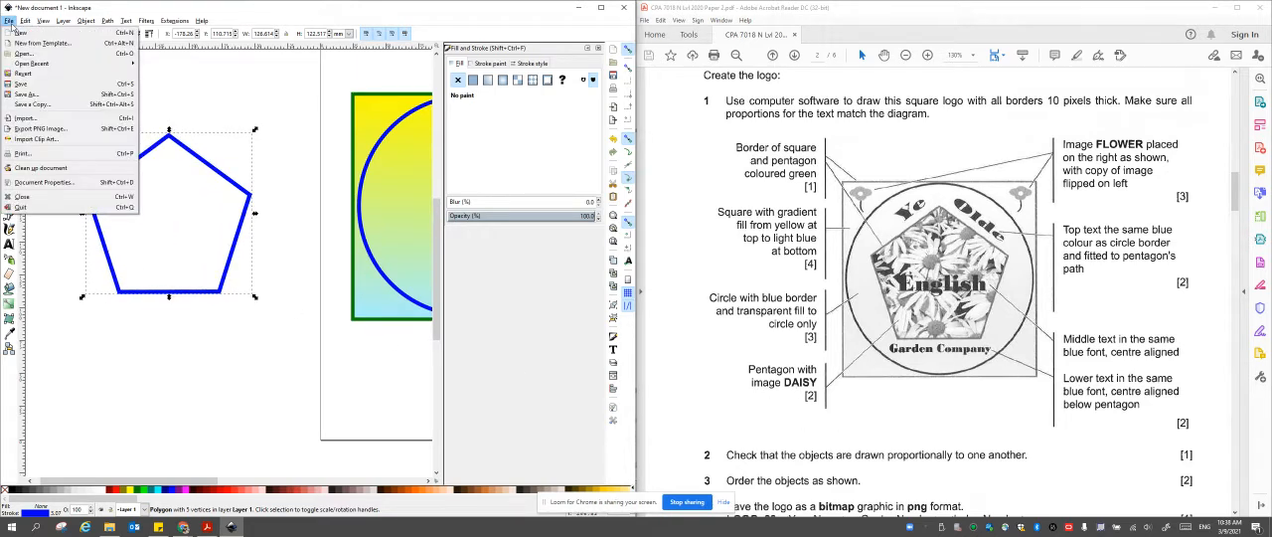
{"action": "left_click", "coordinate": [47, 11]}
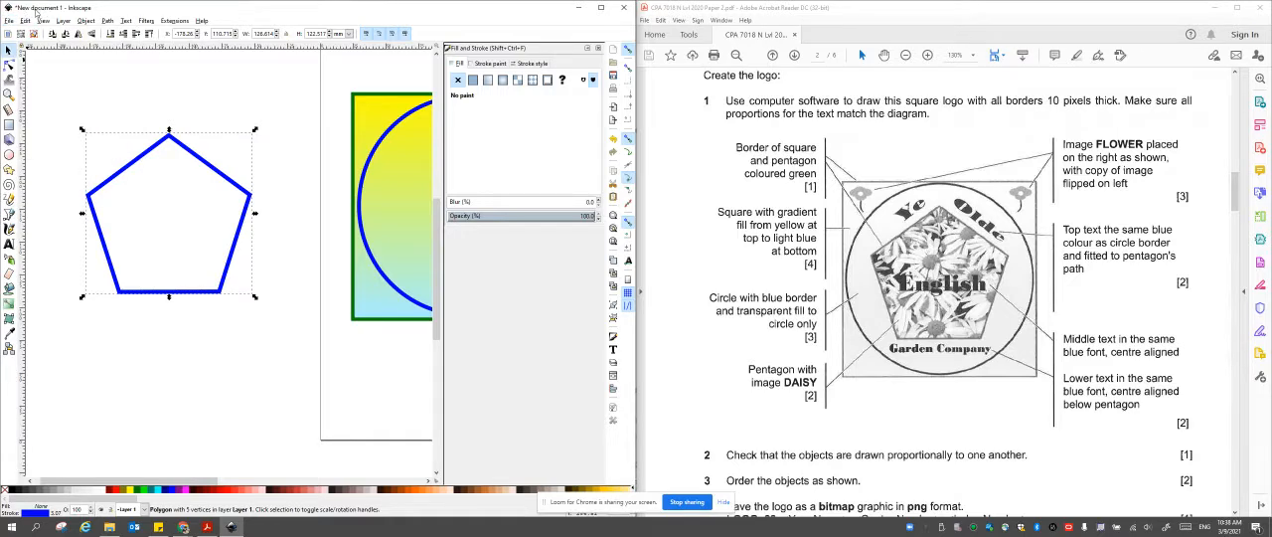
{"action": "left_click", "coordinate": [10, 22]}
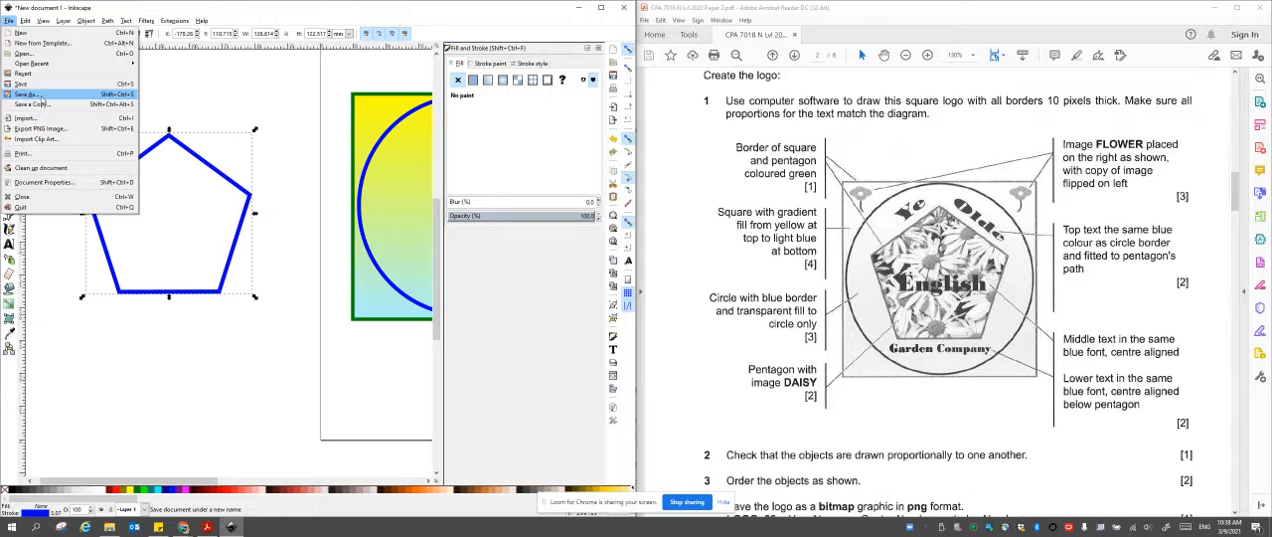
{"action": "left_click", "coordinate": [38, 94]}
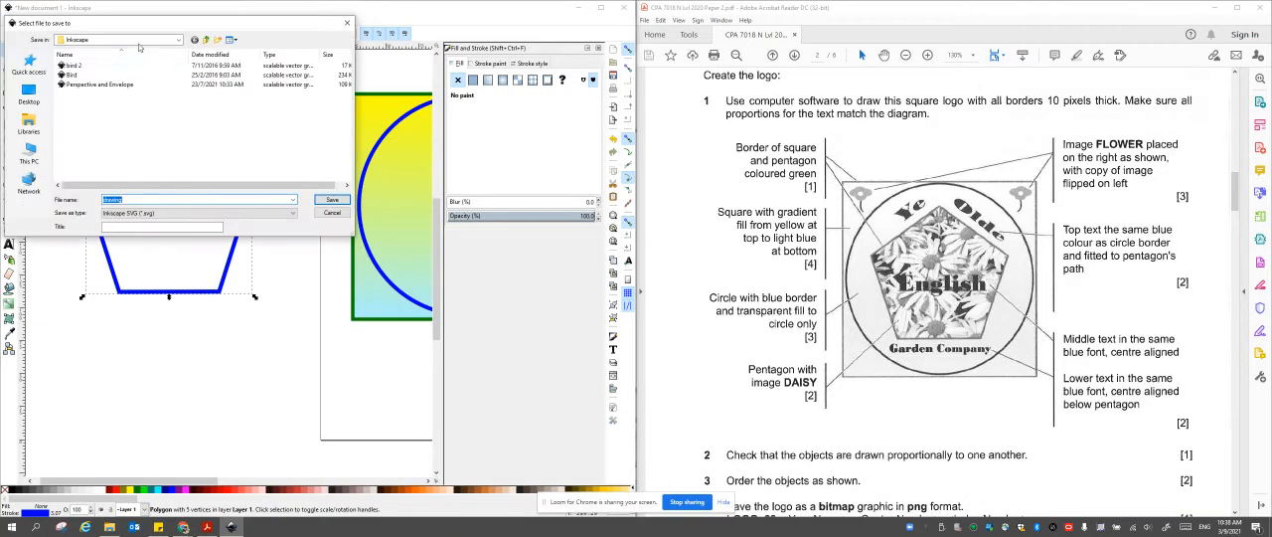
{"action": "left_click", "coordinate": [178, 40]}
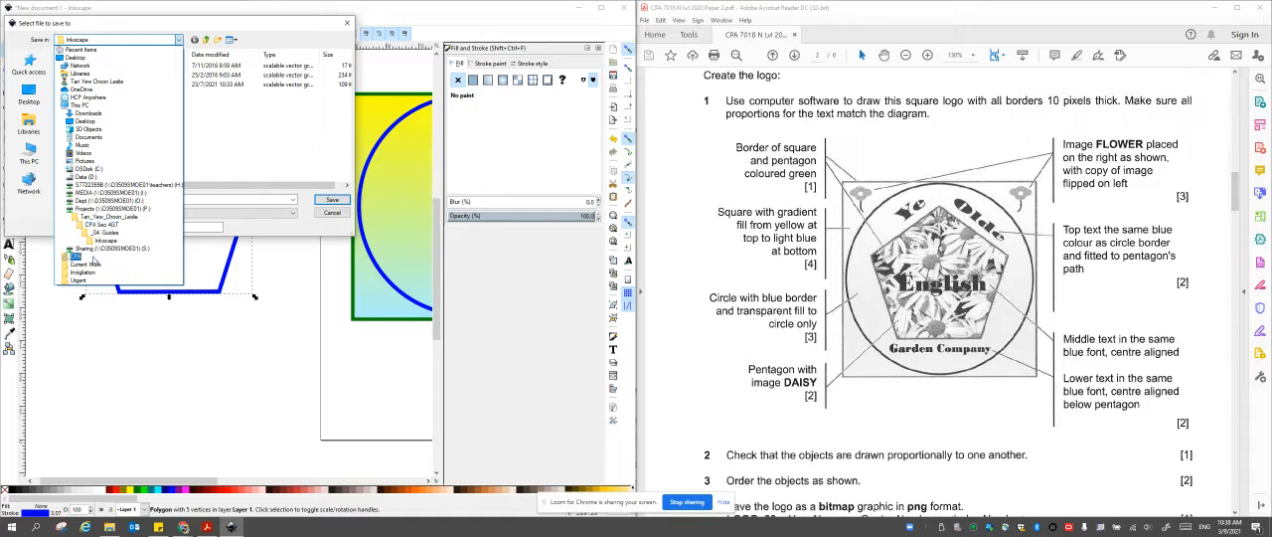
{"action": "left_click", "coordinate": [88, 257]}
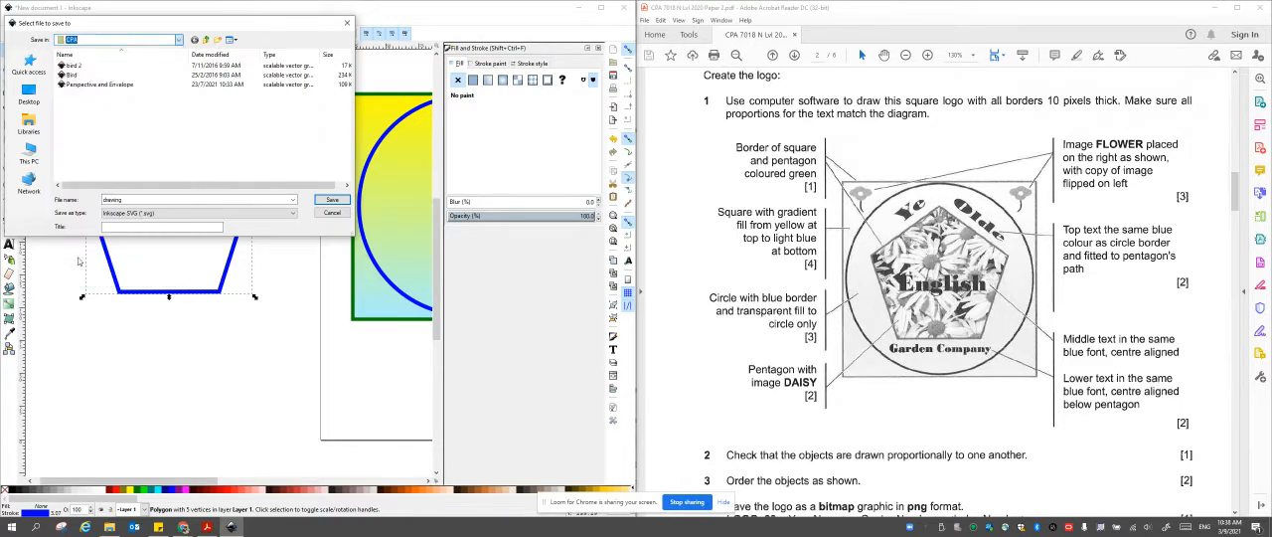
{"action": "double_click", "coordinate": [80, 83]}
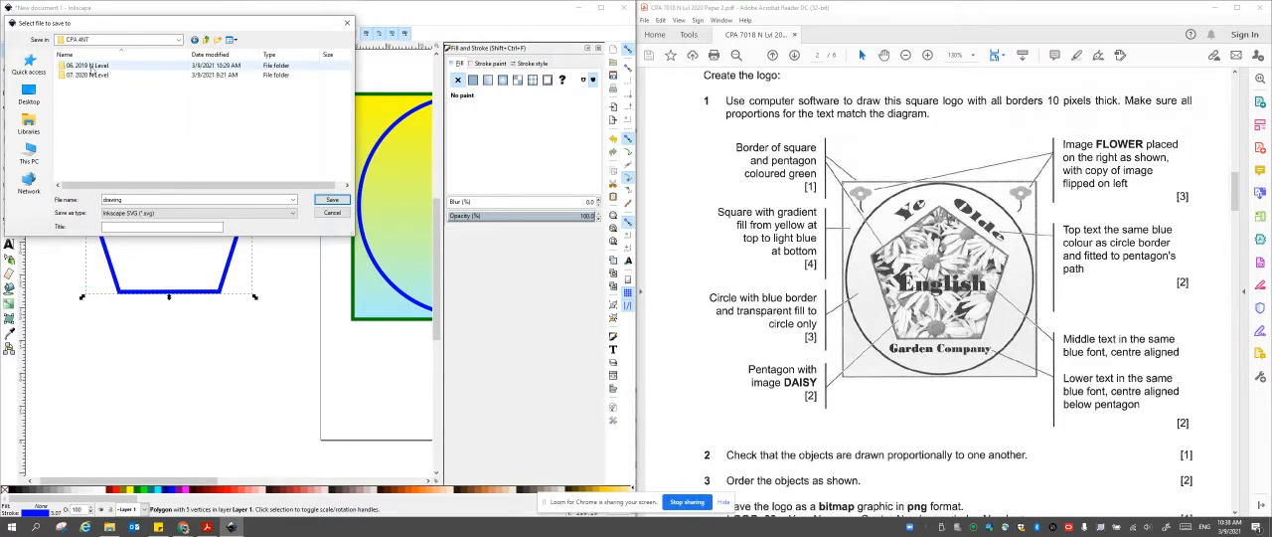
Choose the Answer folder inside P2 source files of the 07. 2020 N Level folder as the save location.
{"action": "left_click", "coordinate": [91, 67]}
{"action": "double_click", "coordinate": [94, 67]}
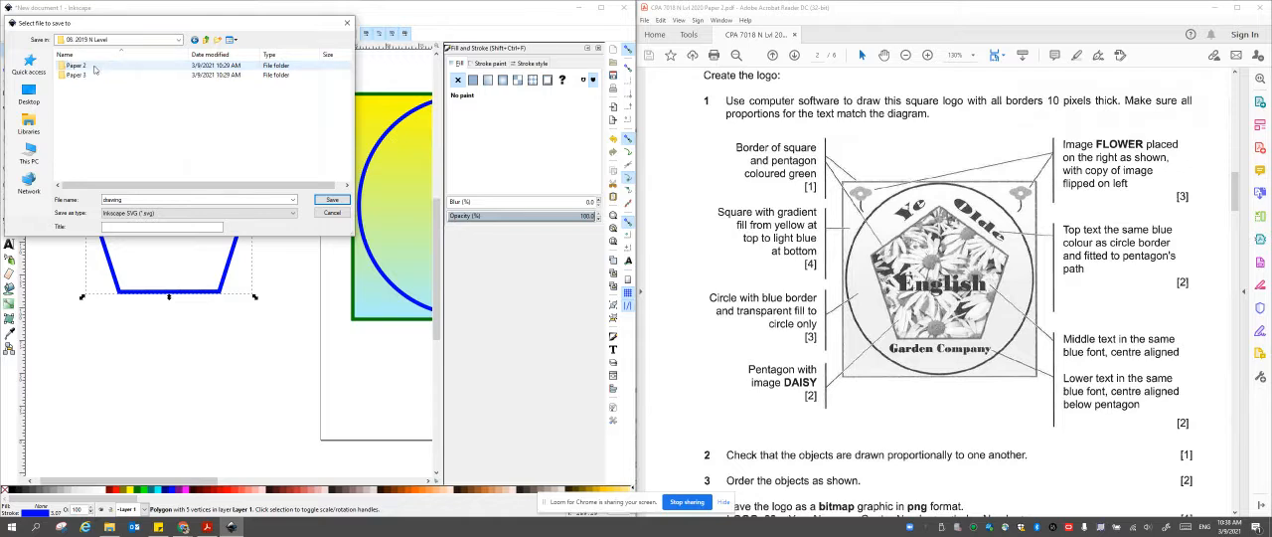
{"action": "left_click", "coordinate": [205, 39]}
{"action": "double_click", "coordinate": [100, 75]}
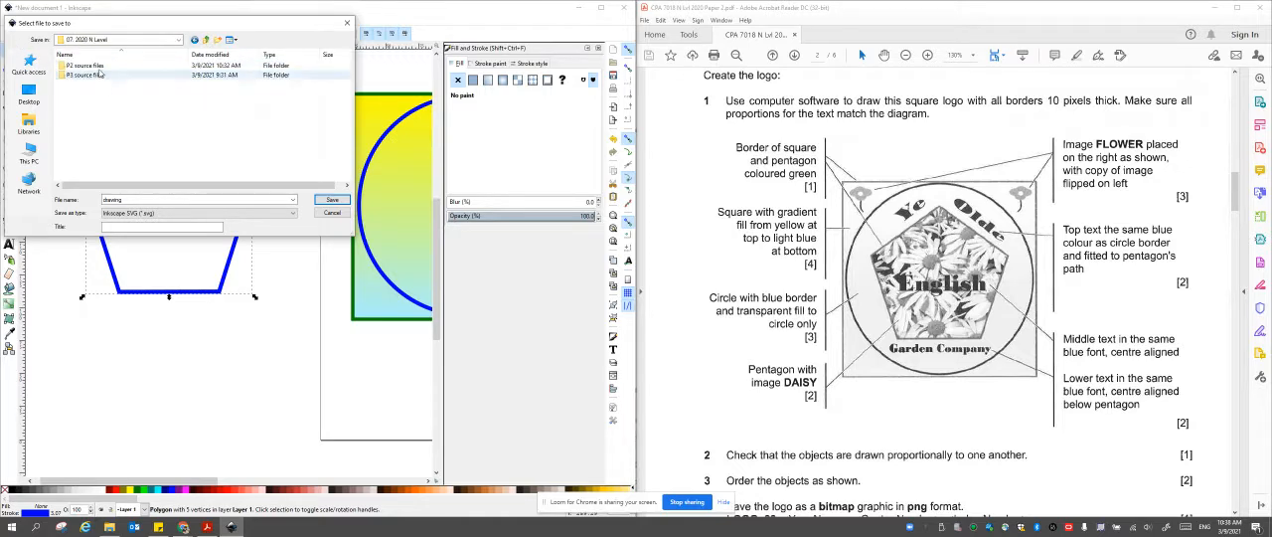
{"action": "double_click", "coordinate": [87, 64]}
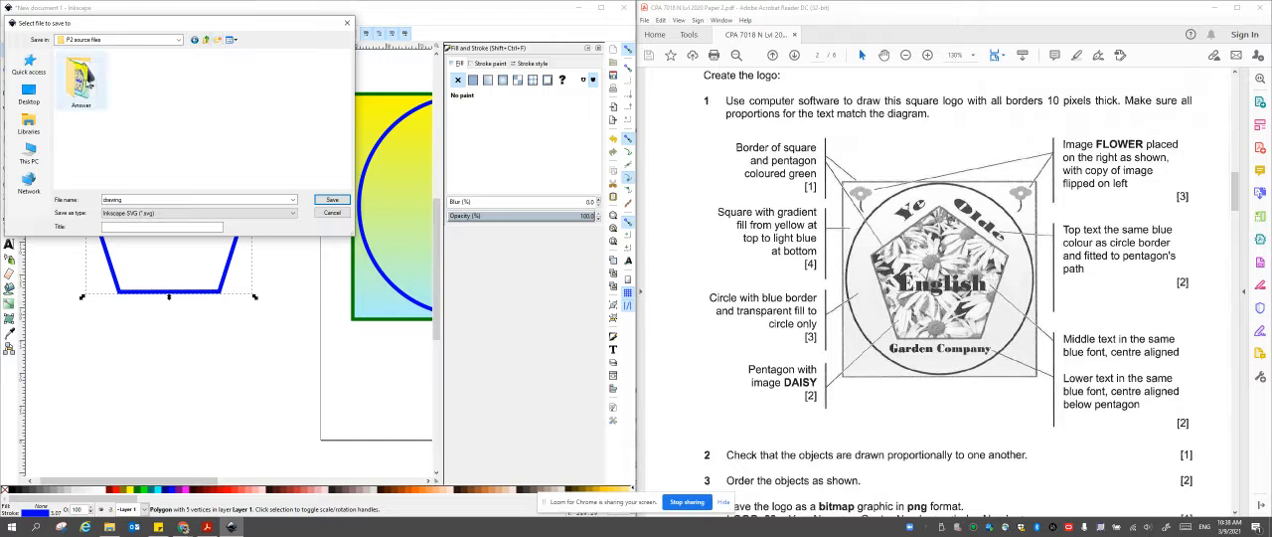
{"action": "double_click", "coordinate": [82, 80]}
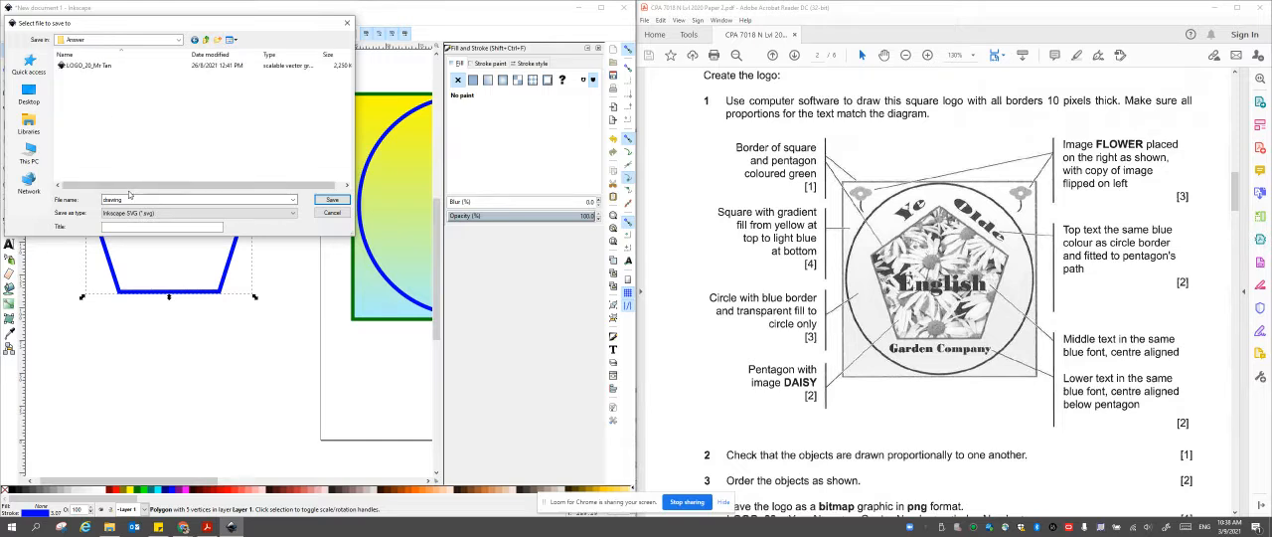
Save the drawing as an Inkscape SVG, replacing the existing LOGO_20 file in the Answer folder.
{"action": "left_click", "coordinate": [90, 65]}
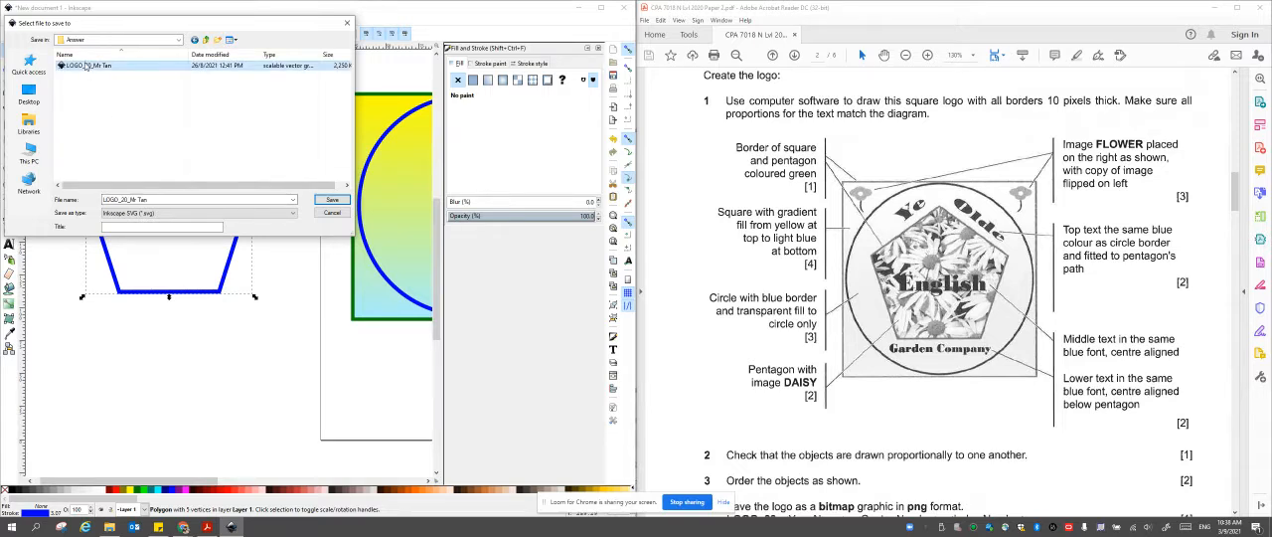
{"action": "left_click", "coordinate": [330, 200]}
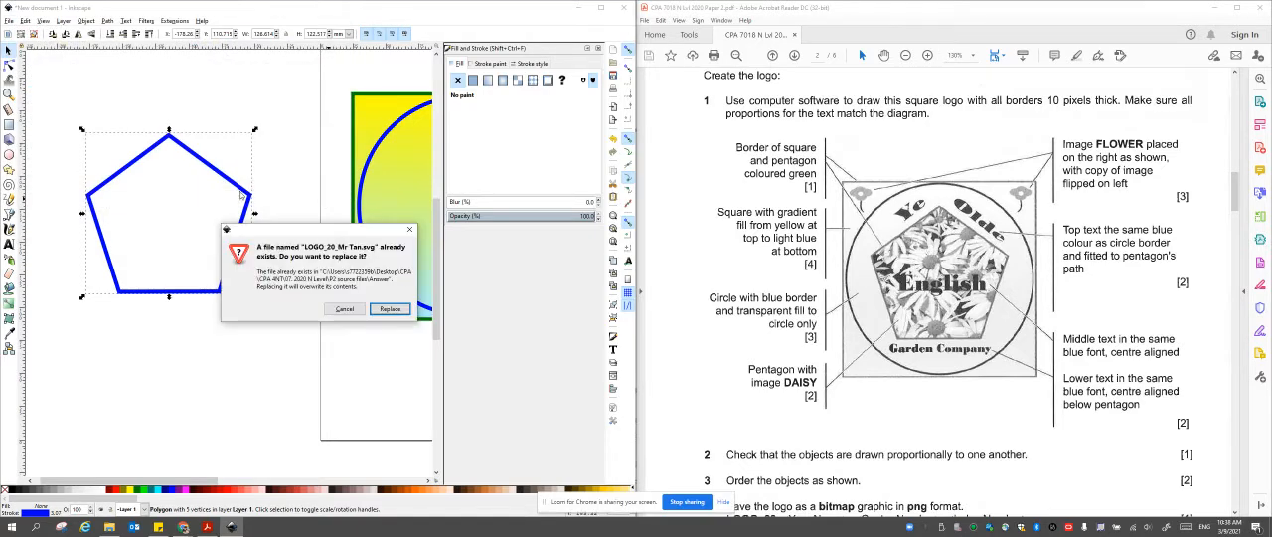
{"action": "left_click", "coordinate": [393, 311]}
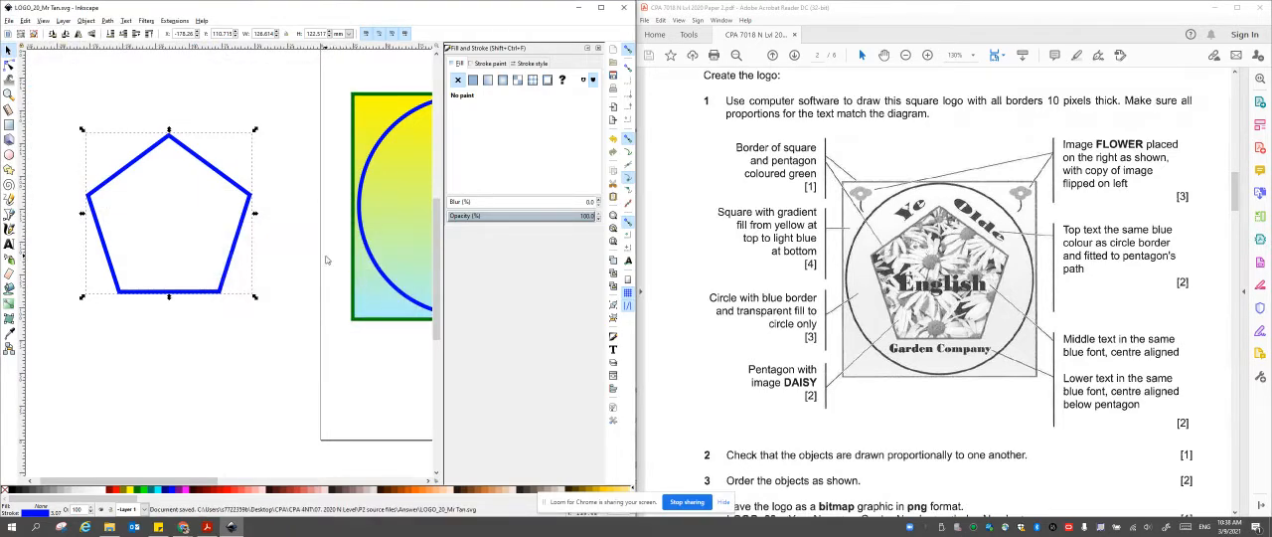
Import the DAISY image embedded with its DPI from file, and shrink it to about 172 by 140 mm over the pentagon's lower part.
{"action": "left_click", "coordinate": [9, 20]}
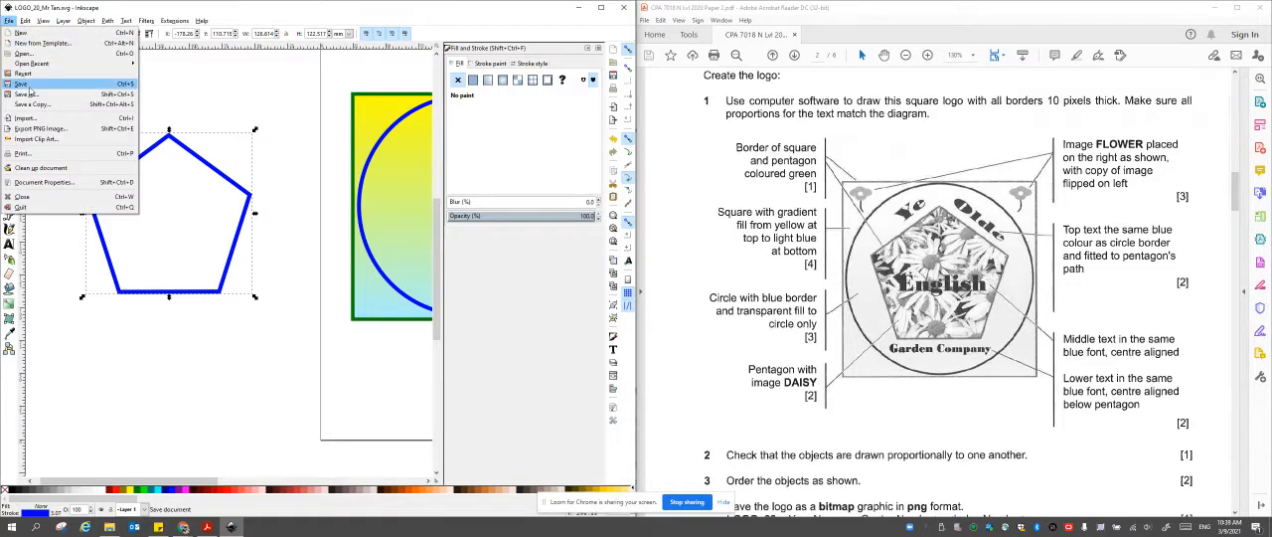
{"action": "left_click", "coordinate": [24, 118]}
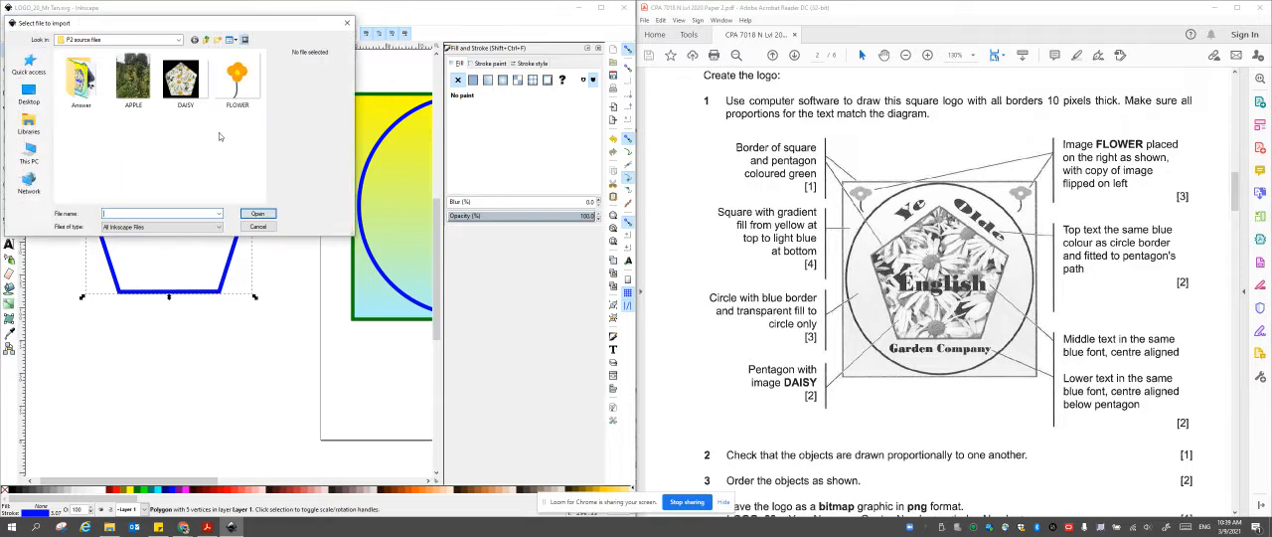
{"action": "left_click", "coordinate": [181, 84]}
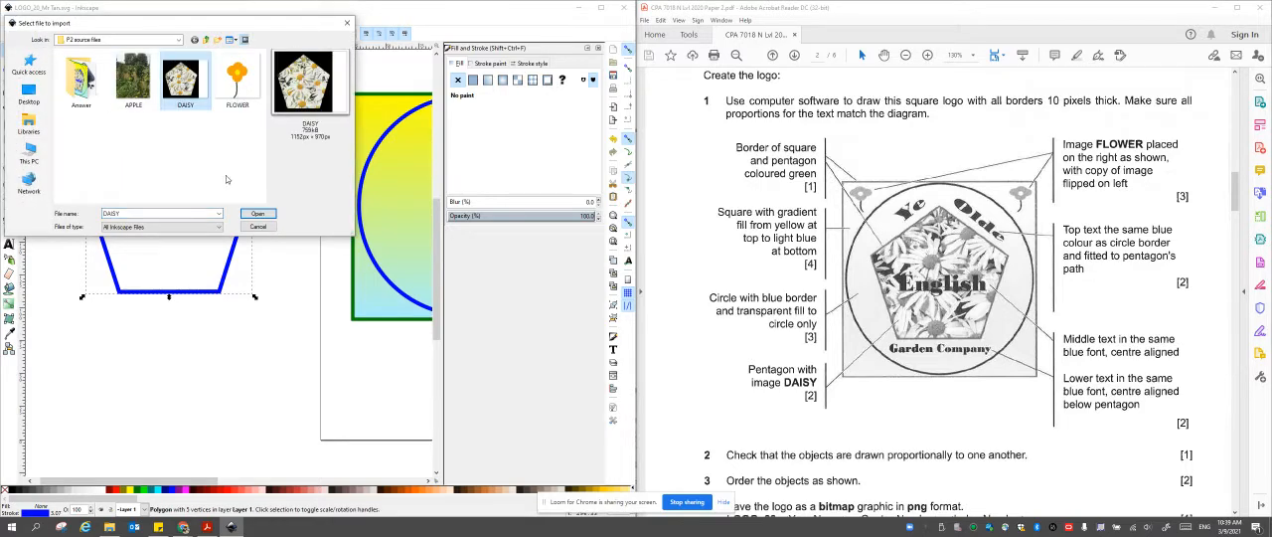
{"action": "left_click", "coordinate": [258, 212]}
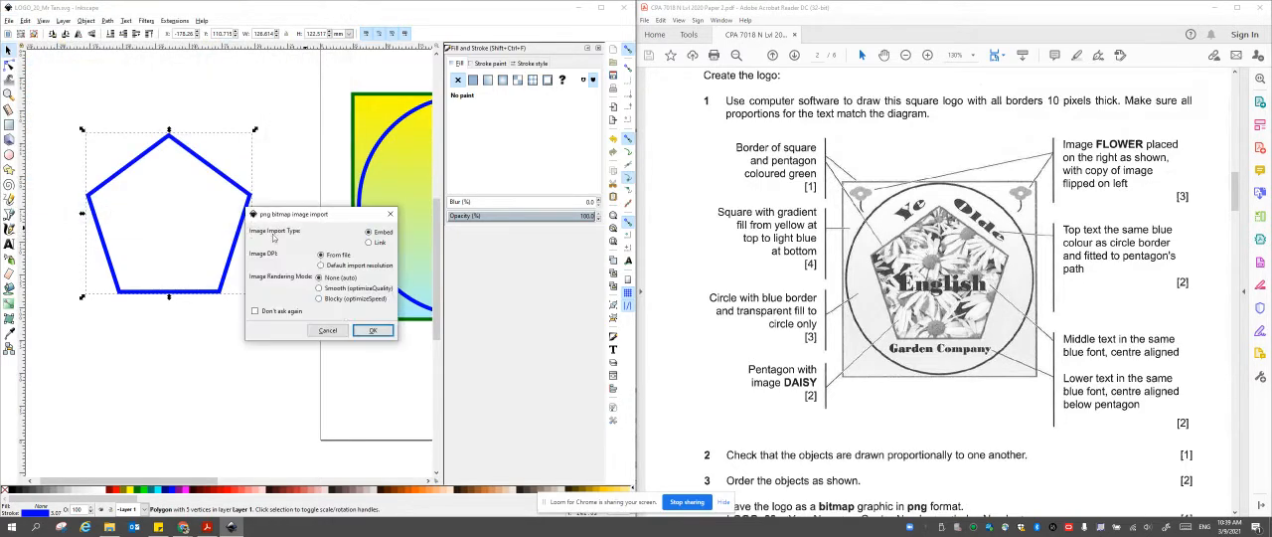
{"action": "left_click", "coordinate": [371, 331]}
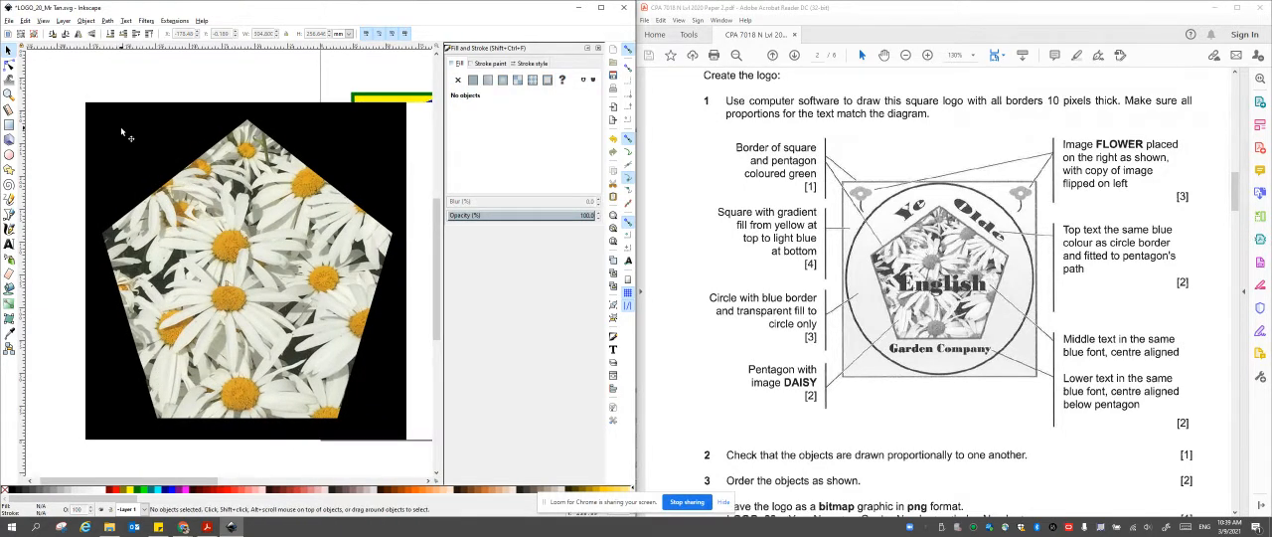
{"action": "left_click_drag", "start_coordinate": [85, 103], "coordinate": [261, 257]}
{"action": "left_click_drag", "start_coordinate": [340, 338], "coordinate": [161, 239]}
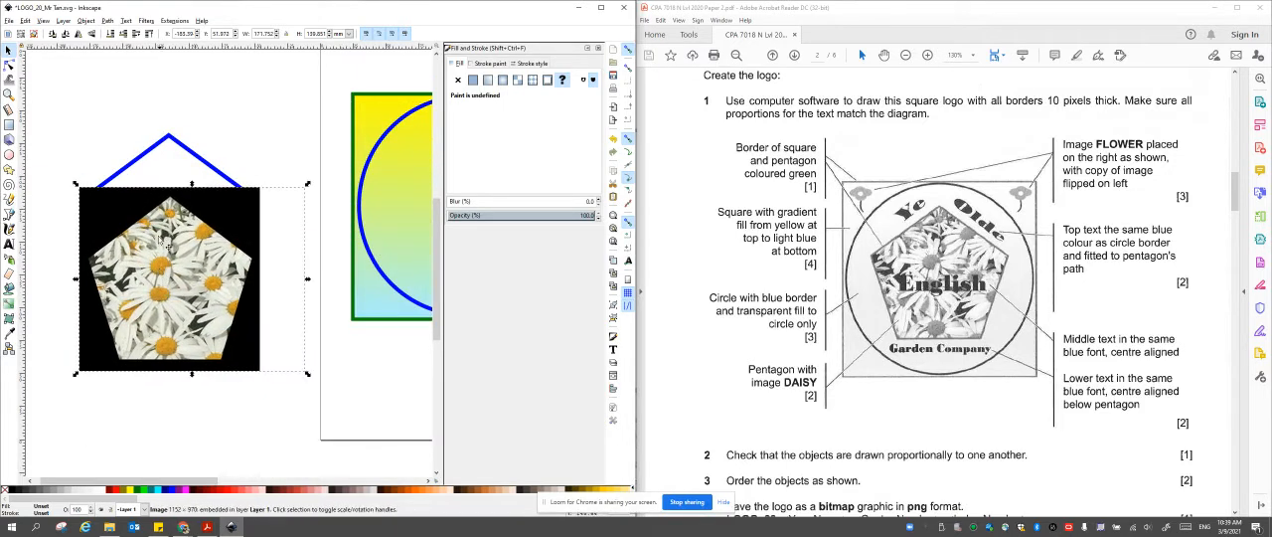
Raise the pentagon above the daisy image, fit it over the pentagonal flower area and stretch its height to about 129 mm.
{"action": "left_click", "coordinate": [198, 159]}
{"action": "left_click_drag", "start_coordinate": [199, 161], "coordinate": [235, 117]}
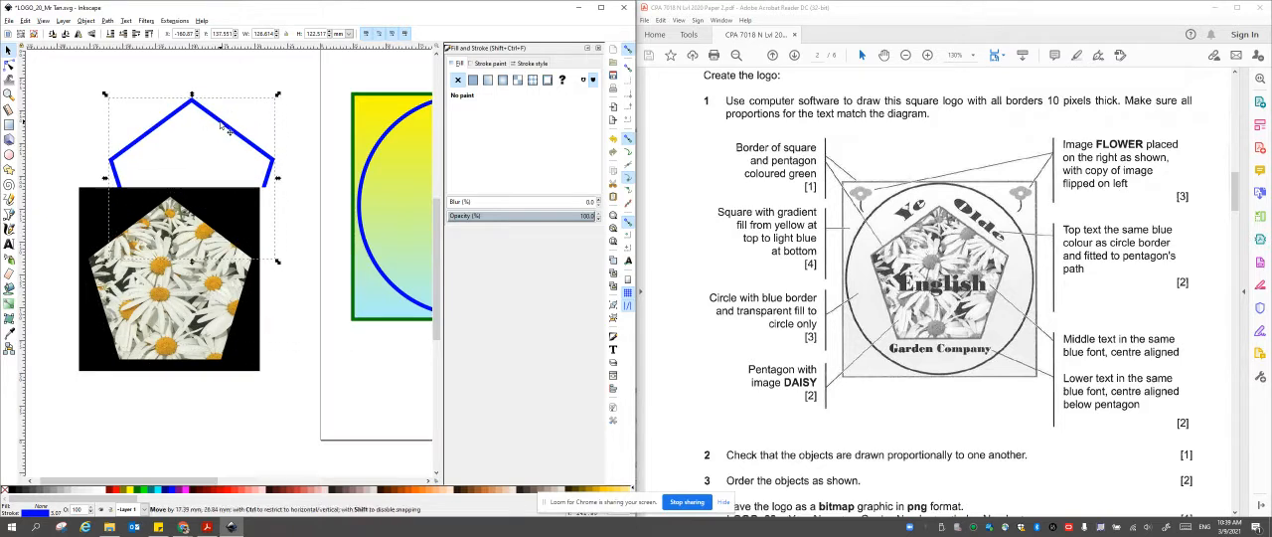
{"action": "left_click", "coordinate": [147, 35]}
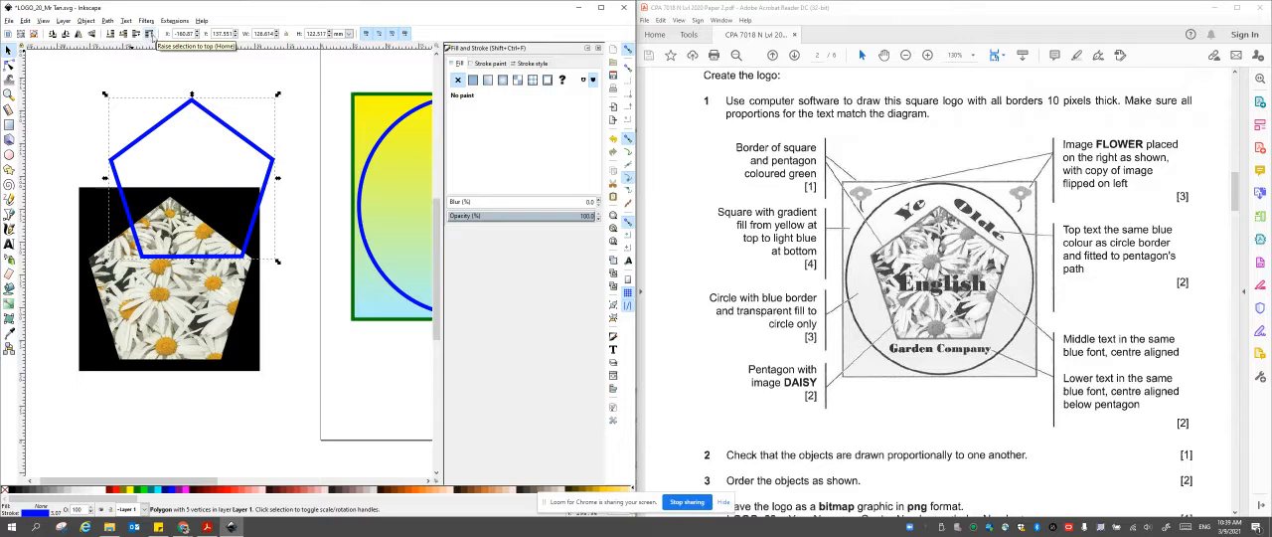
{"action": "left_click_drag", "start_coordinate": [224, 127], "coordinate": [202, 235]}
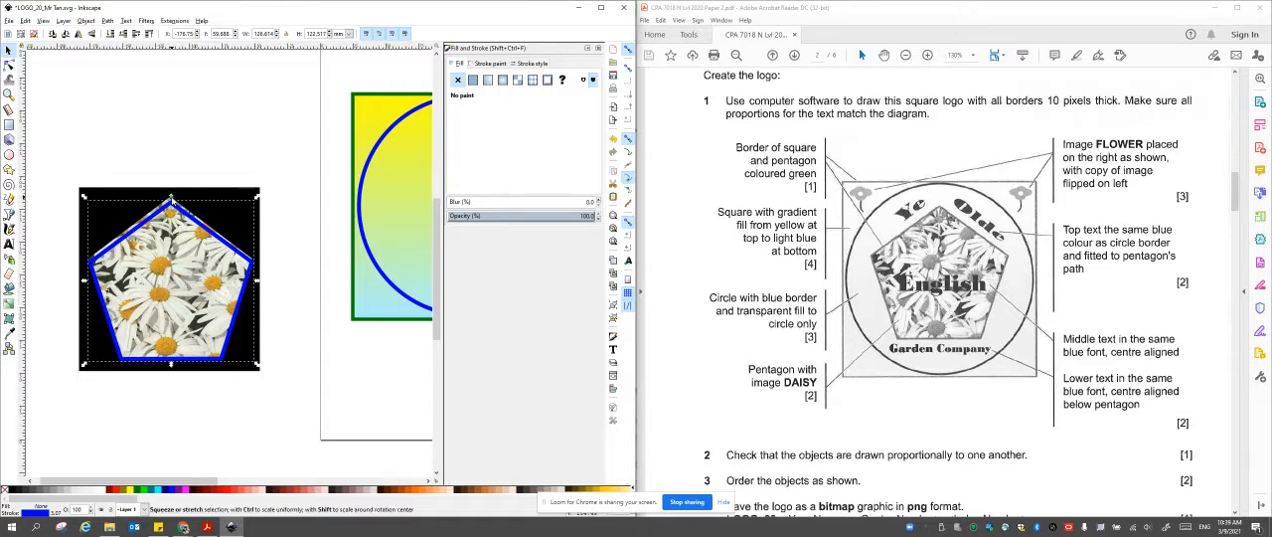
{"action": "left_click_drag", "start_coordinate": [171, 199], "coordinate": [173, 191]}
Move the pentagon up away from the flowers and shift the daisy image slightly upward beneath it.
{"action": "left_click_drag", "start_coordinate": [212, 230], "coordinate": [264, 106]}
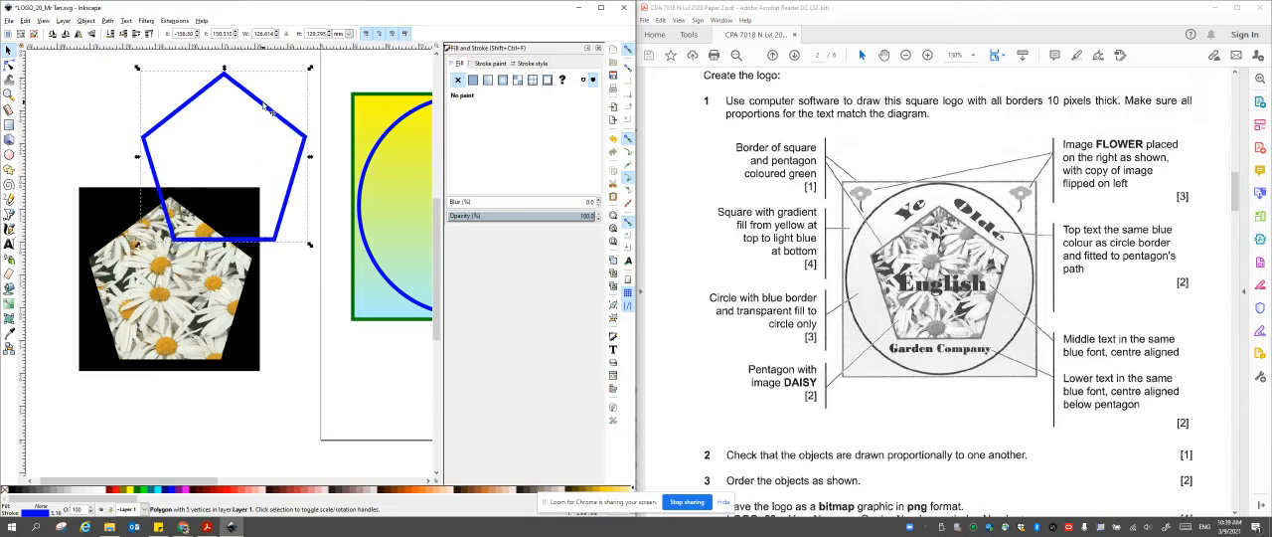
{"action": "left_click_drag", "start_coordinate": [141, 290], "coordinate": [155, 234]}
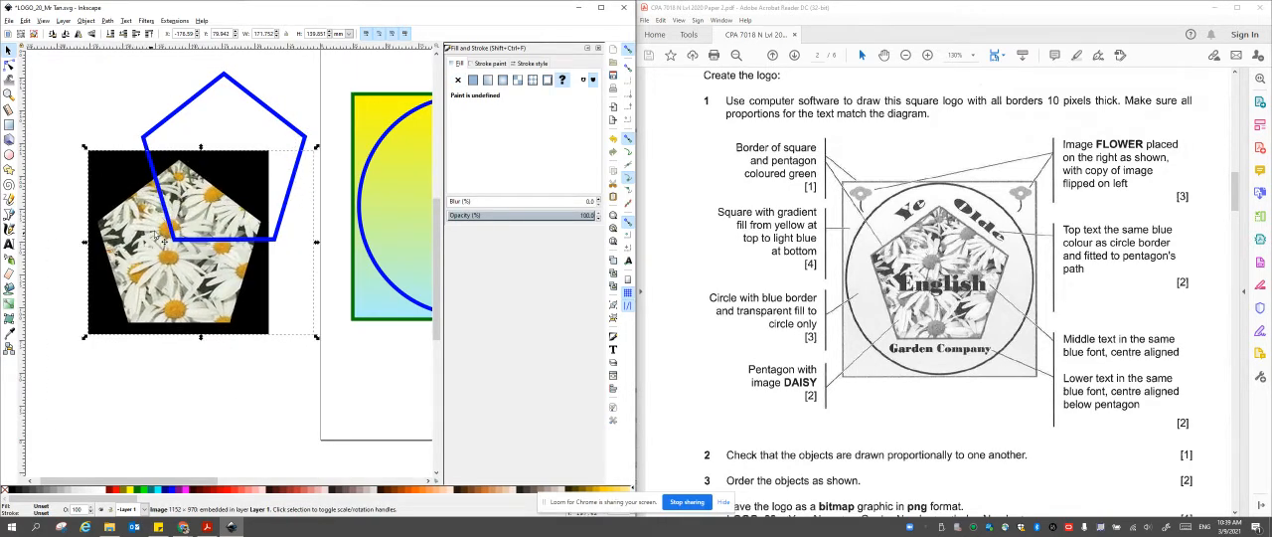
Place the blue pentagon over the pentagonal flower area and clip the daisy image to its shape.
{"action": "left_click", "coordinate": [279, 118]}
{"action": "left_click_drag", "start_coordinate": [274, 117], "coordinate": [227, 201]}
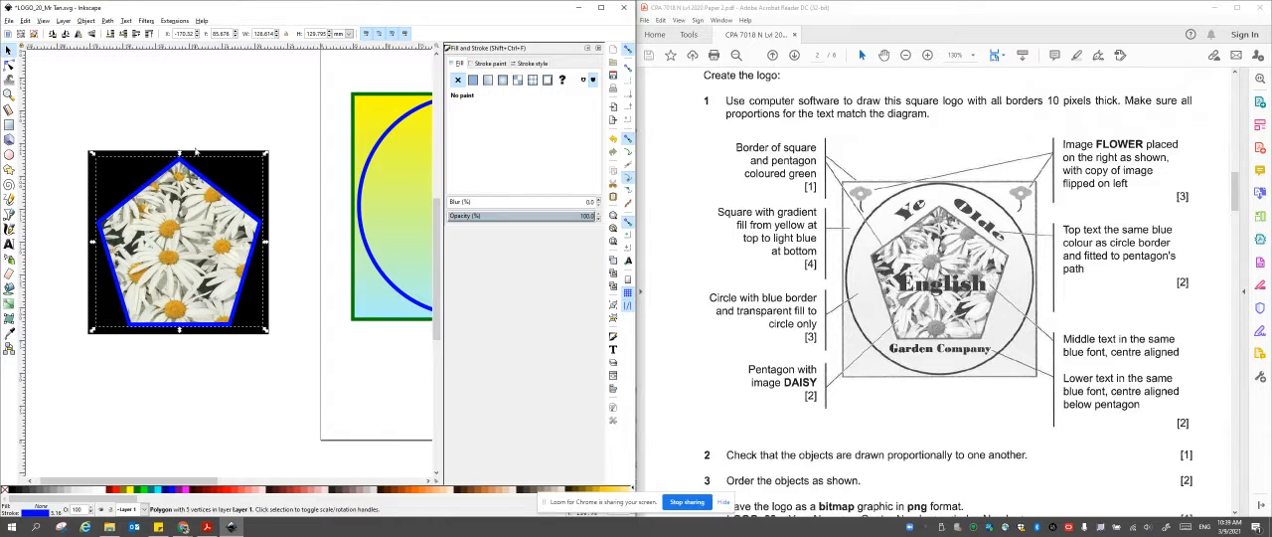
{"action": "left_click", "coordinate": [161, 100]}
{"action": "left_click_drag", "start_coordinate": [62, 115], "coordinate": [308, 365]}
{"action": "key", "text": "shift"}
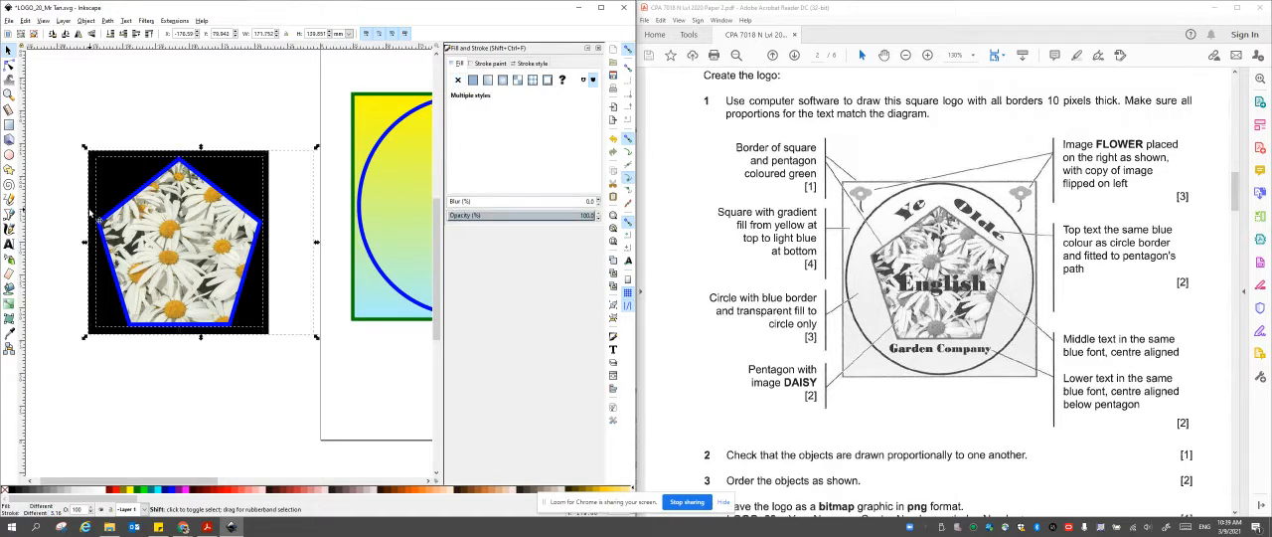
{"action": "left_click_drag", "start_coordinate": [45, 92], "coordinate": [363, 406]}
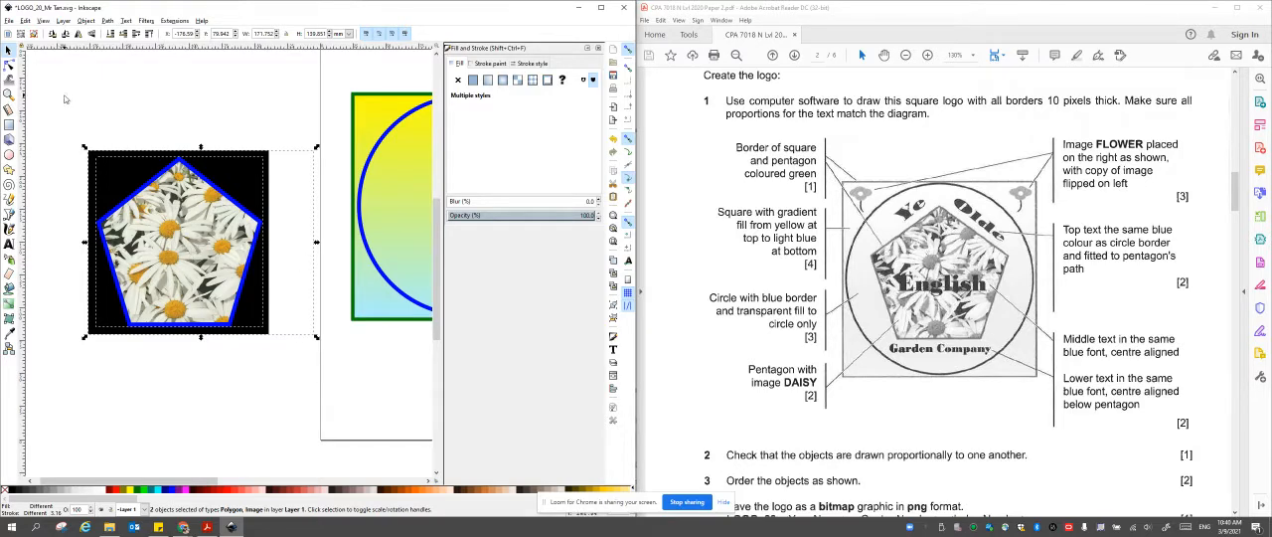
{"action": "left_click_drag", "start_coordinate": [50, 86], "coordinate": [351, 409]}
{"action": "left_click", "coordinate": [86, 20]}
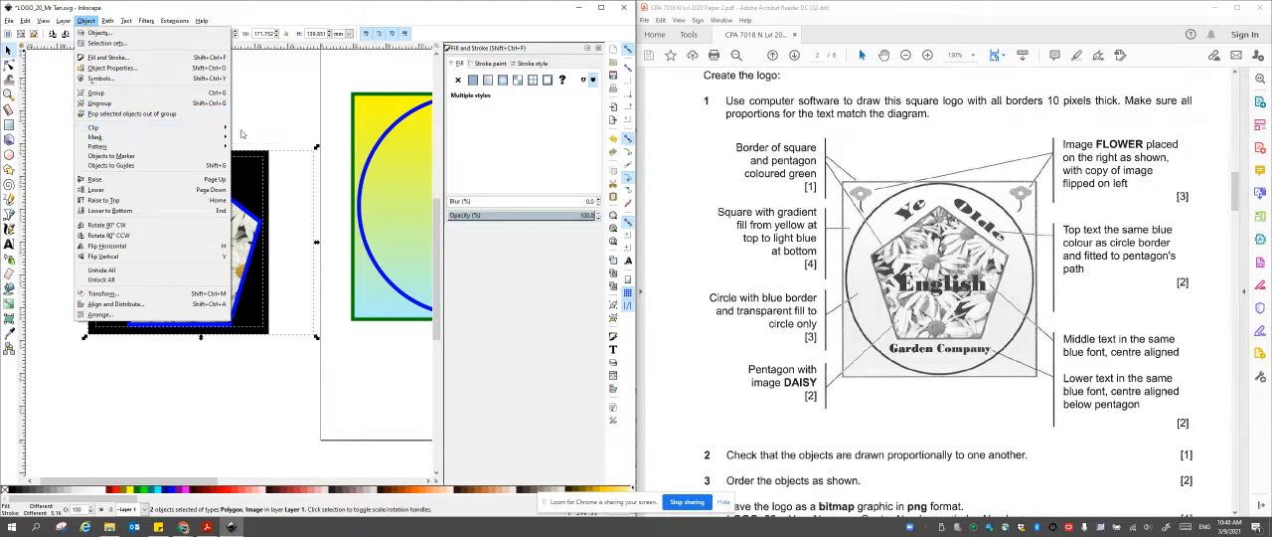
{"action": "mouse_move", "coordinate": [232, 127]}
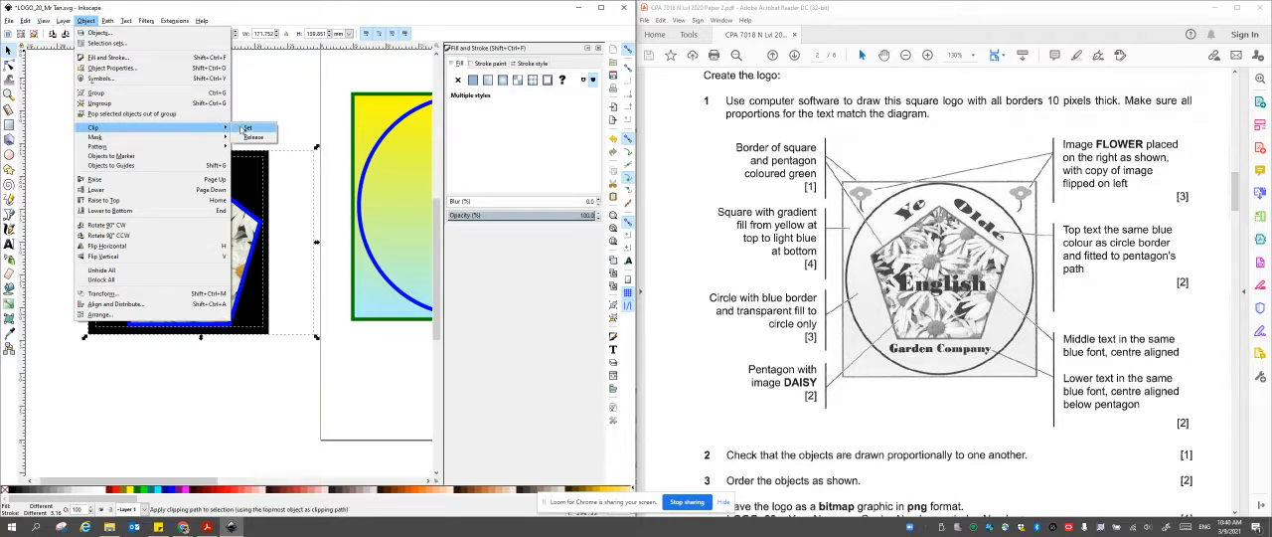
{"action": "left_click", "coordinate": [245, 128]}
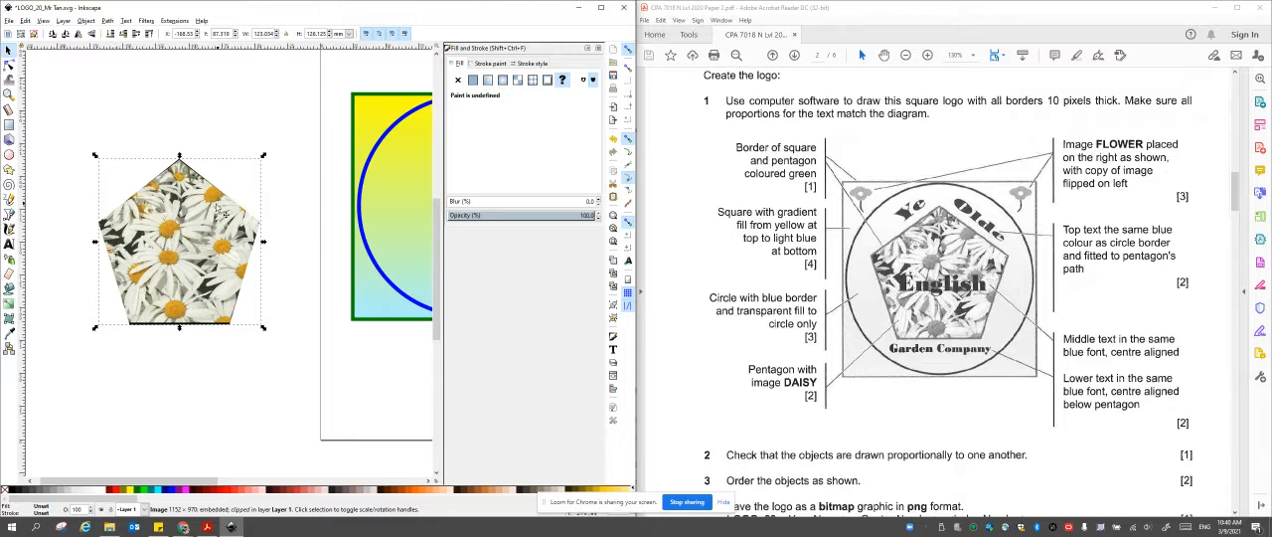
Move the clipped daisy pentagon into the blue circle, shrink it proportionally and centre it.
{"action": "left_click_drag", "start_coordinate": [205, 225], "coordinate": [252, 206]}
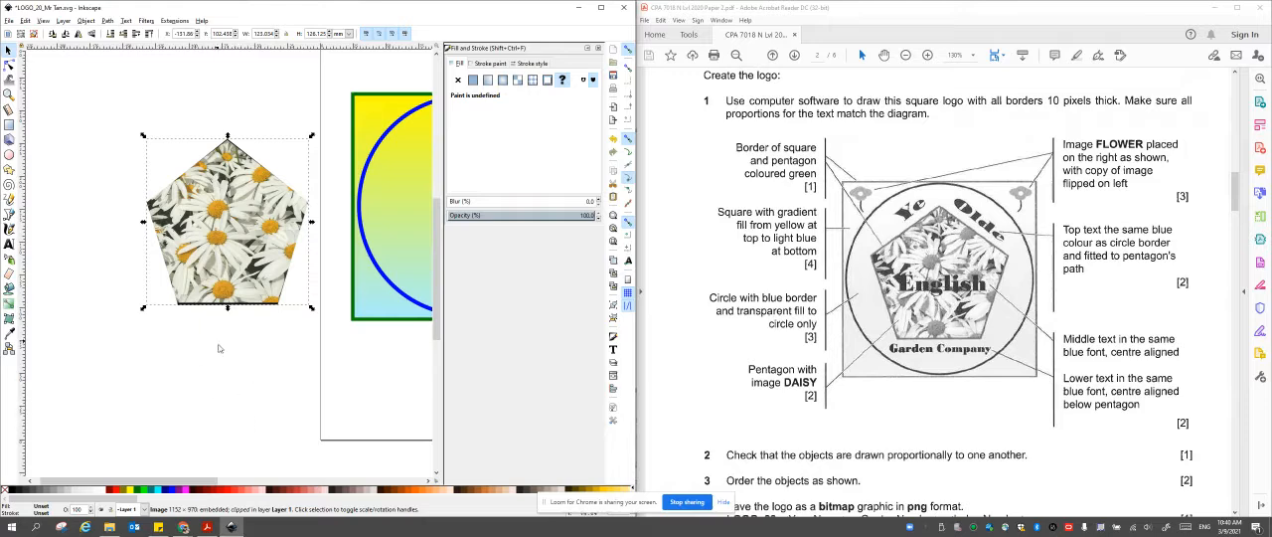
{"action": "left_click_drag", "start_coordinate": [202, 487], "coordinate": [279, 487]}
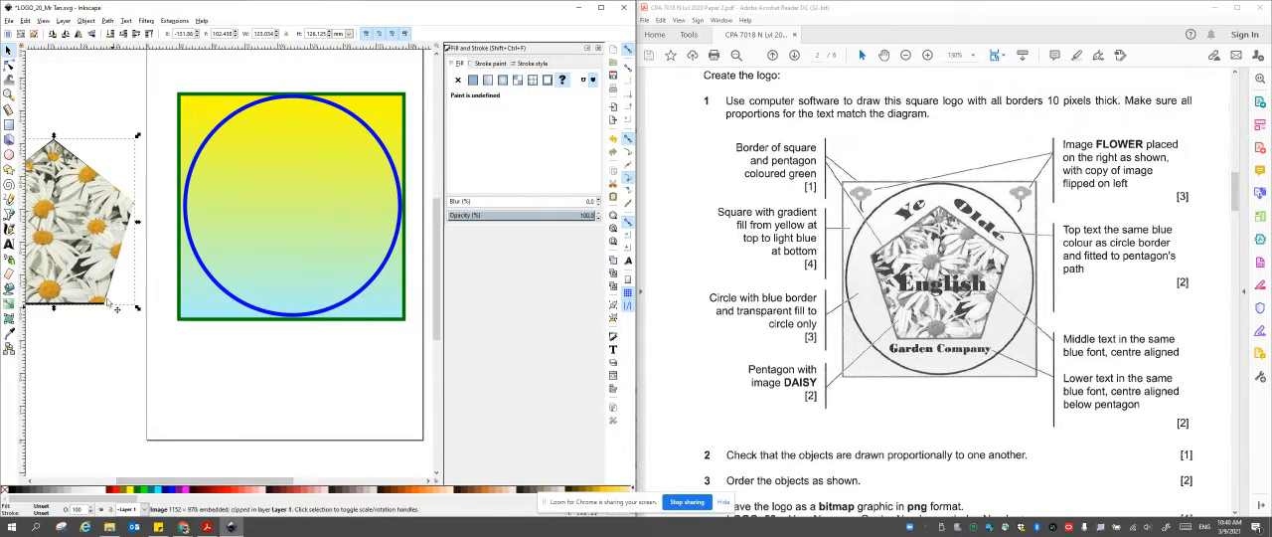
{"action": "left_click_drag", "start_coordinate": [89, 287], "coordinate": [334, 267]}
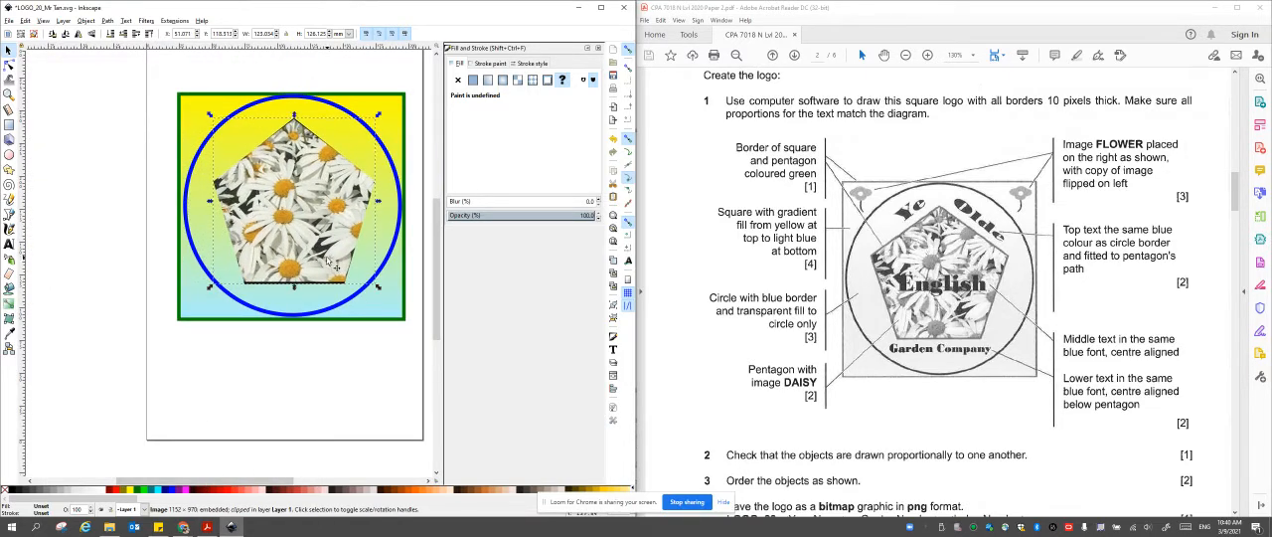
{"action": "left_click_drag", "start_coordinate": [377, 117], "coordinate": [334, 156]}
{"action": "left_click_drag", "start_coordinate": [294, 204], "coordinate": [312, 189]}
Draw a new five-cornered polygon about 126 by 121 mm beside the gradient square.
{"action": "left_click", "coordinate": [8, 171]}
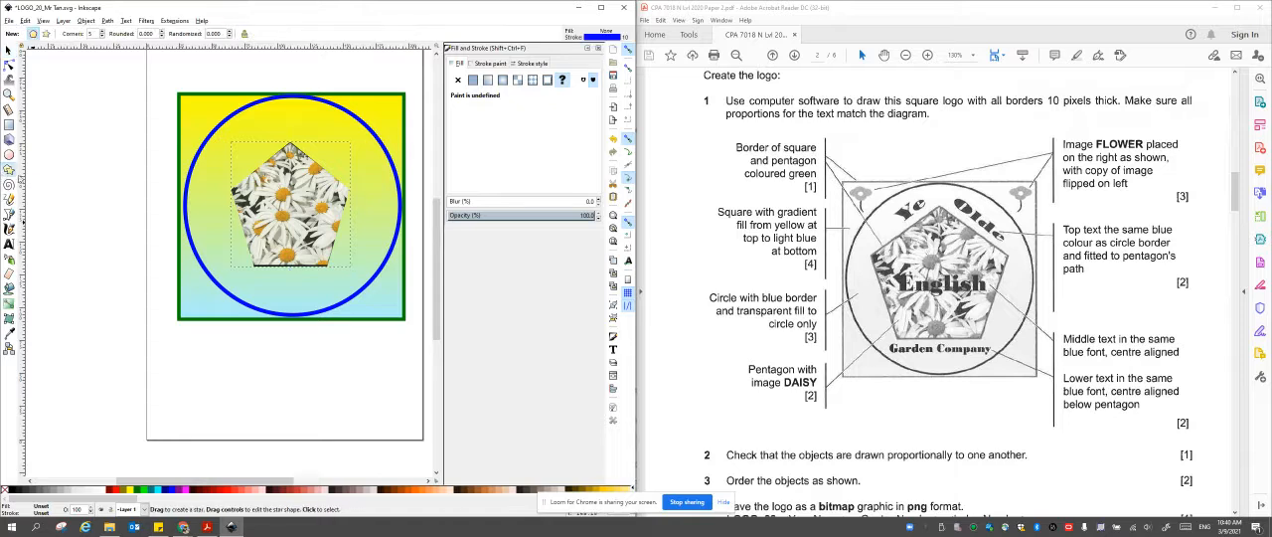
{"action": "mouse_move", "coordinate": [74, 157]}
{"action": "left_mouse_down"}
{"action": "mouse_move", "coordinate": [138, 235]}
{"action": "mouse_move", "coordinate": [128, 227]}
{"action": "left_mouse_up"}
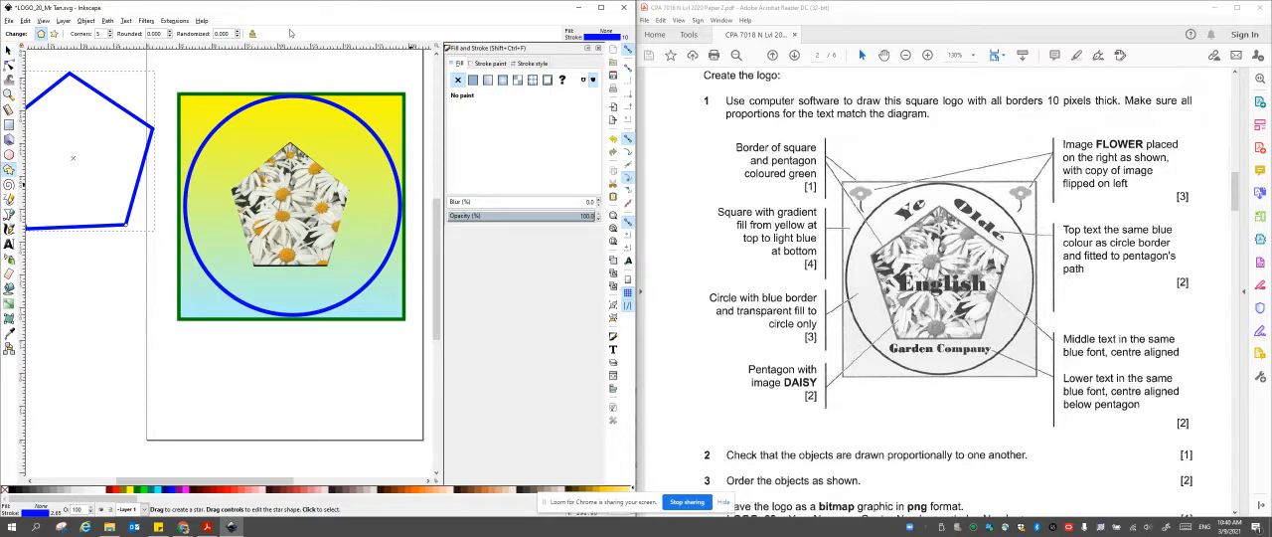
{"action": "left_click", "coordinate": [9, 49]}
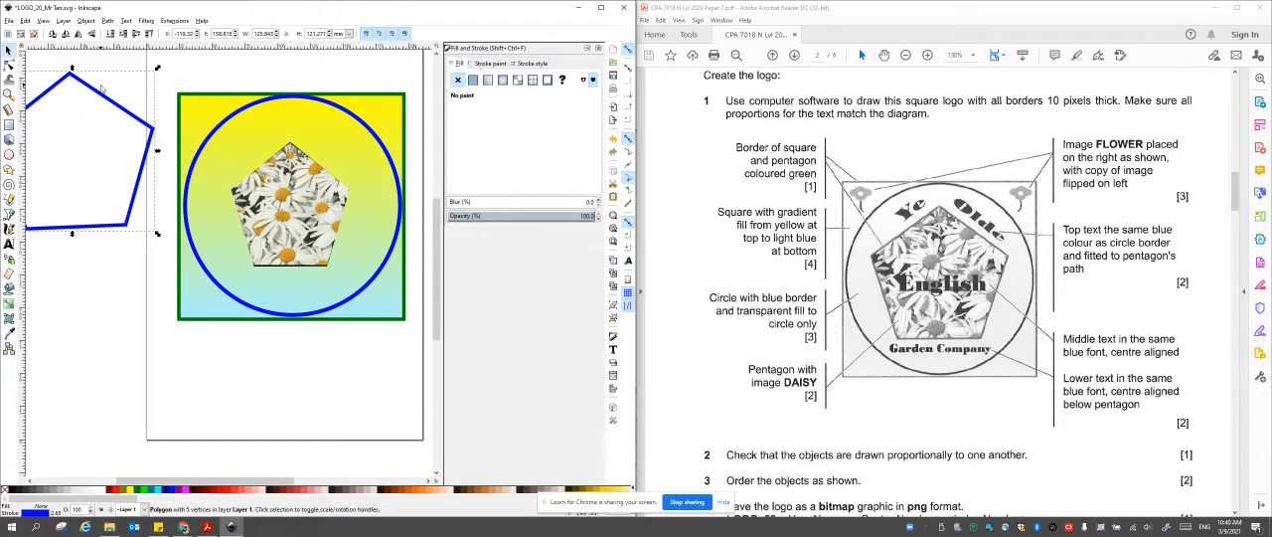
{"action": "left_click", "coordinate": [156, 114]}
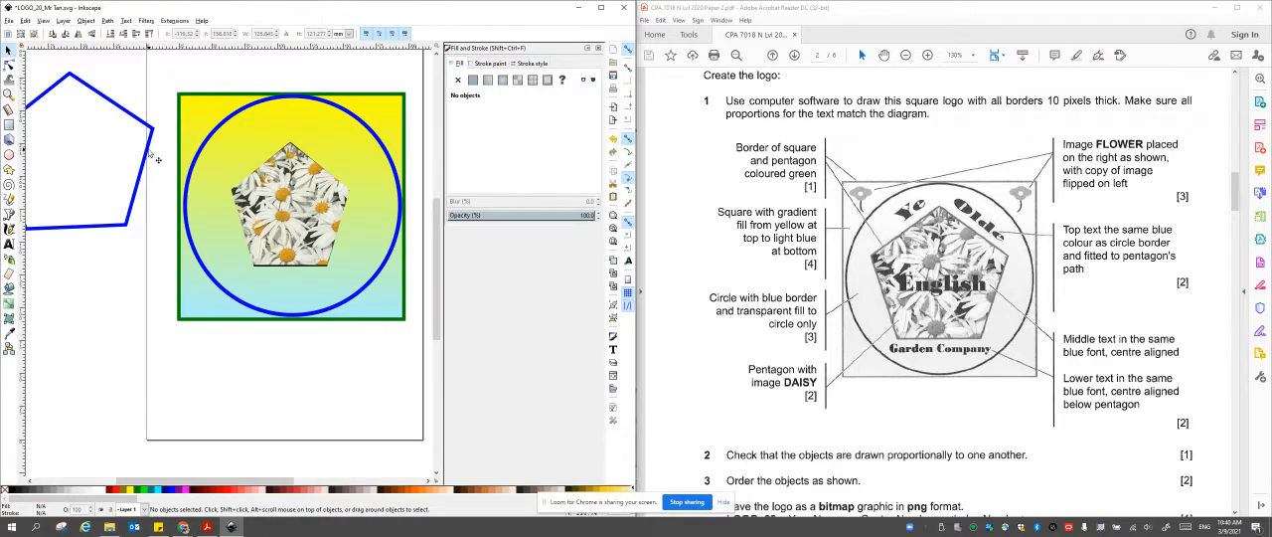
Set the new pentagon's stroke colour to green #008000.
{"action": "left_click", "coordinate": [154, 149]}
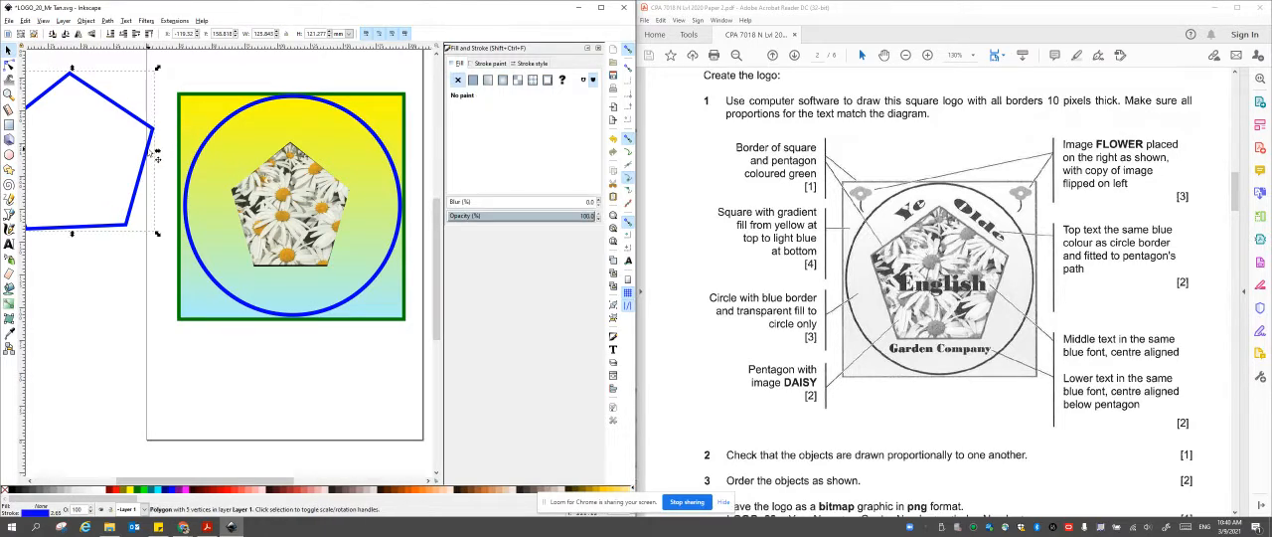
{"action": "right_click", "coordinate": [151, 492]}
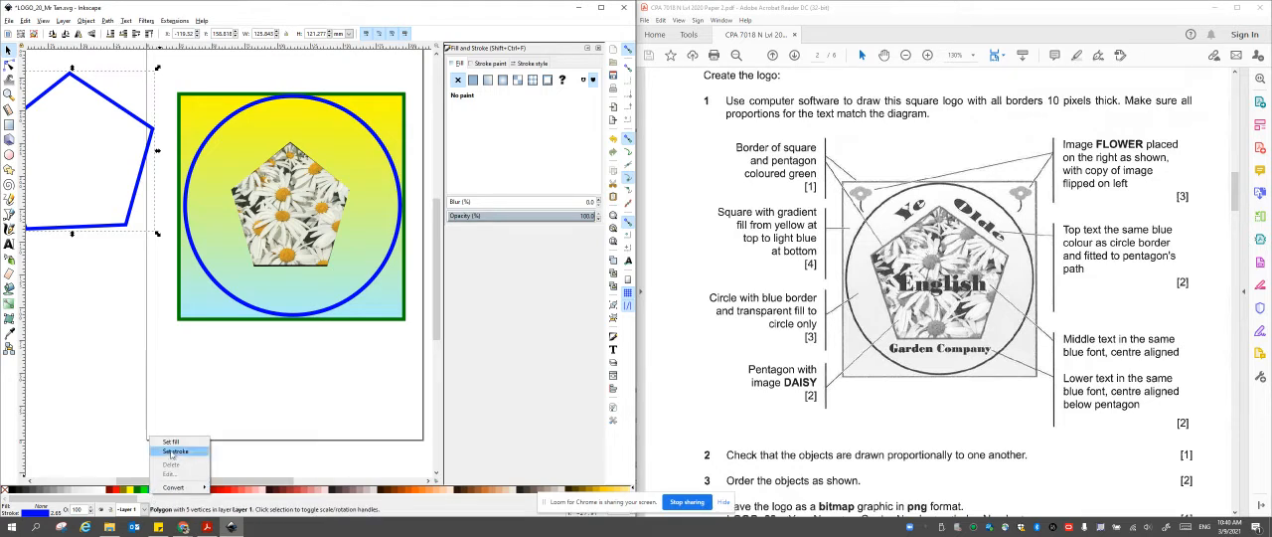
{"action": "left_click", "coordinate": [172, 454]}
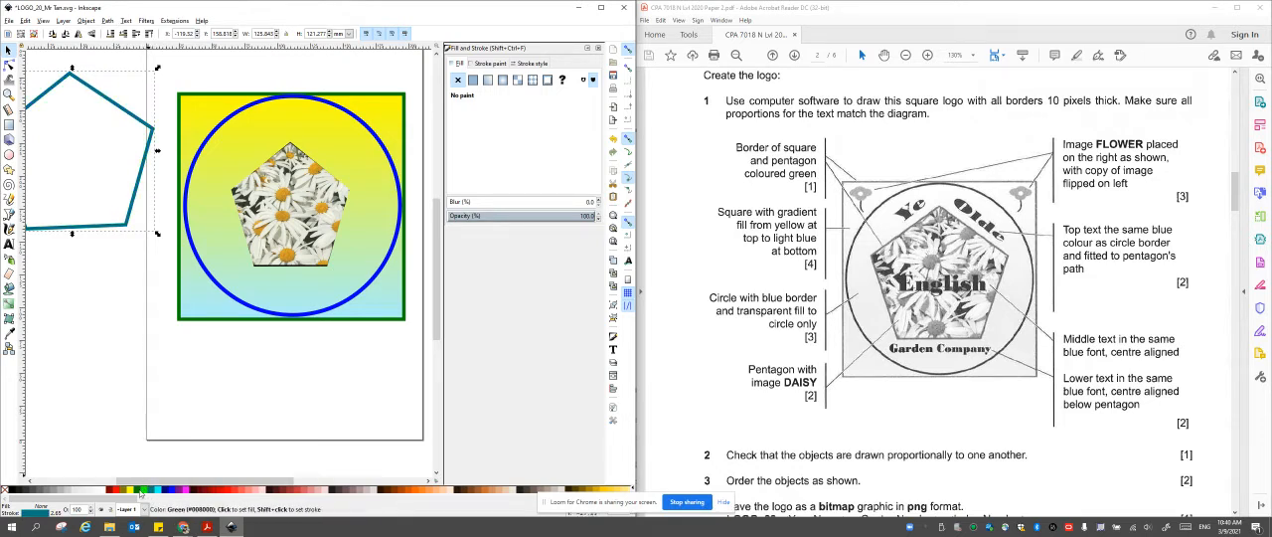
{"action": "right_click", "coordinate": [141, 494]}
{"action": "left_click", "coordinate": [164, 449]}
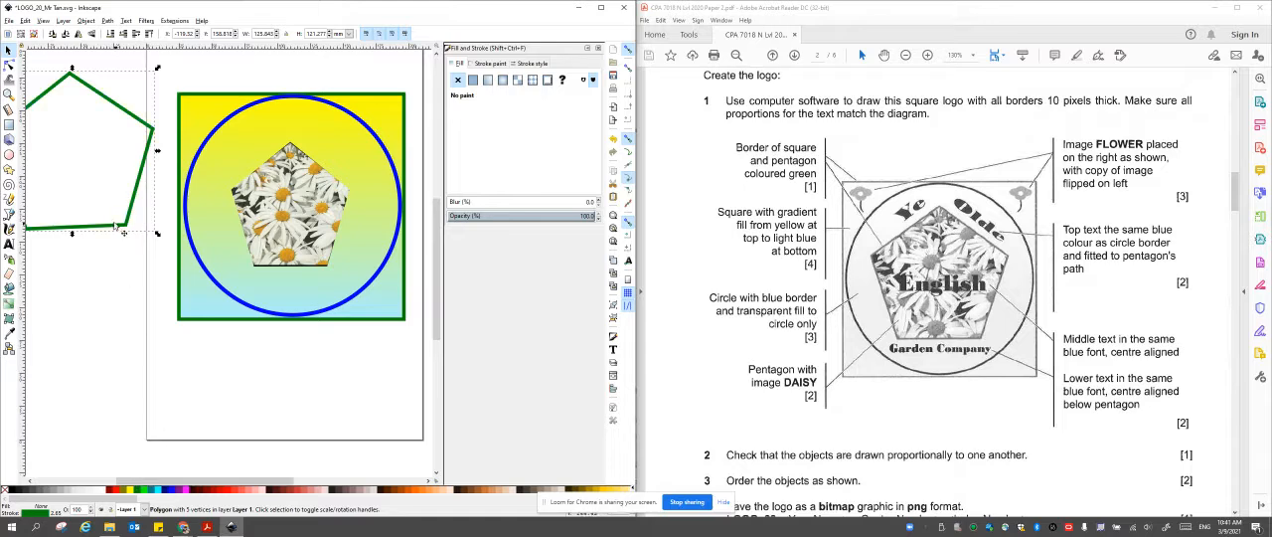
Move the green pentagon over the daisies, level its base and resize it to about 94 by 96 mm to frame them.
{"action": "left_click_drag", "start_coordinate": [116, 228], "coordinate": [348, 265]}
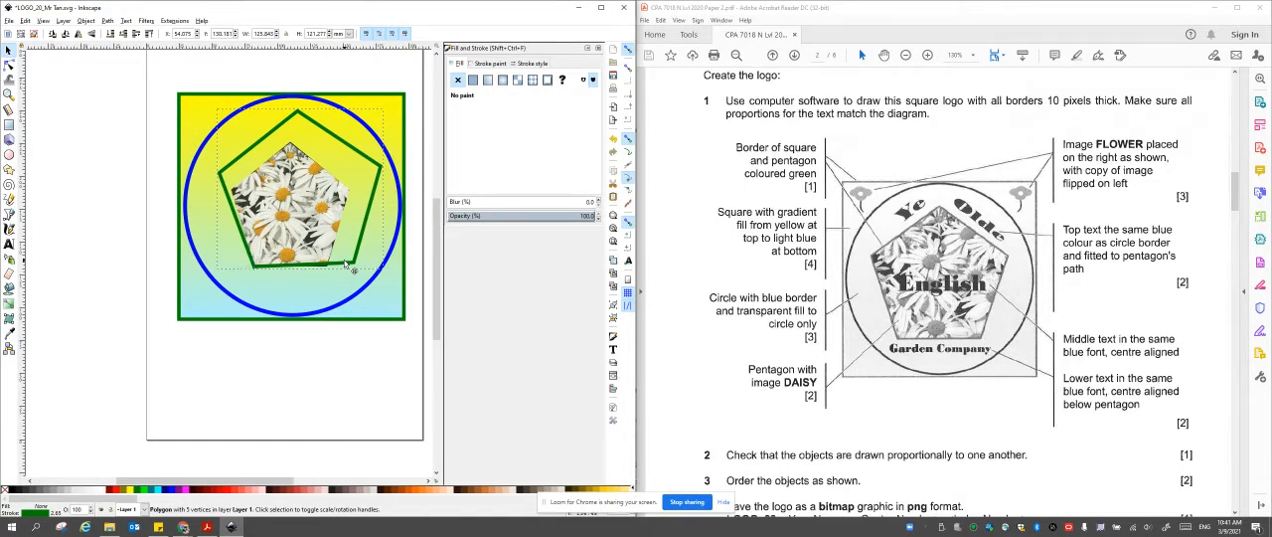
{"action": "left_click_drag", "start_coordinate": [349, 265], "coordinate": [384, 277]}
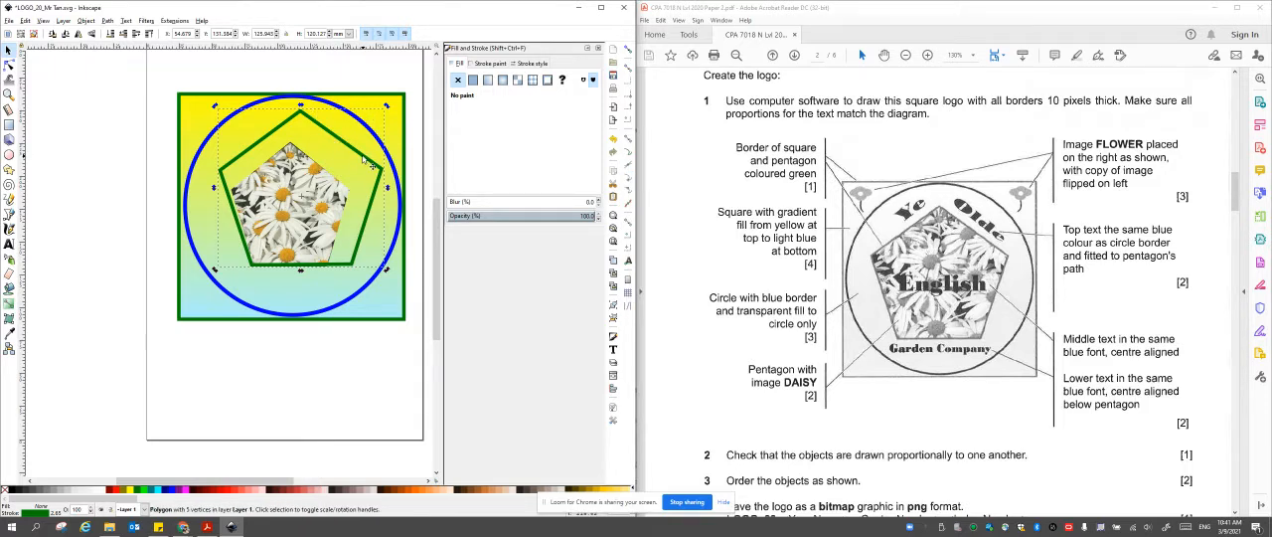
{"action": "left_click_drag", "start_coordinate": [385, 110], "coordinate": [356, 140]}
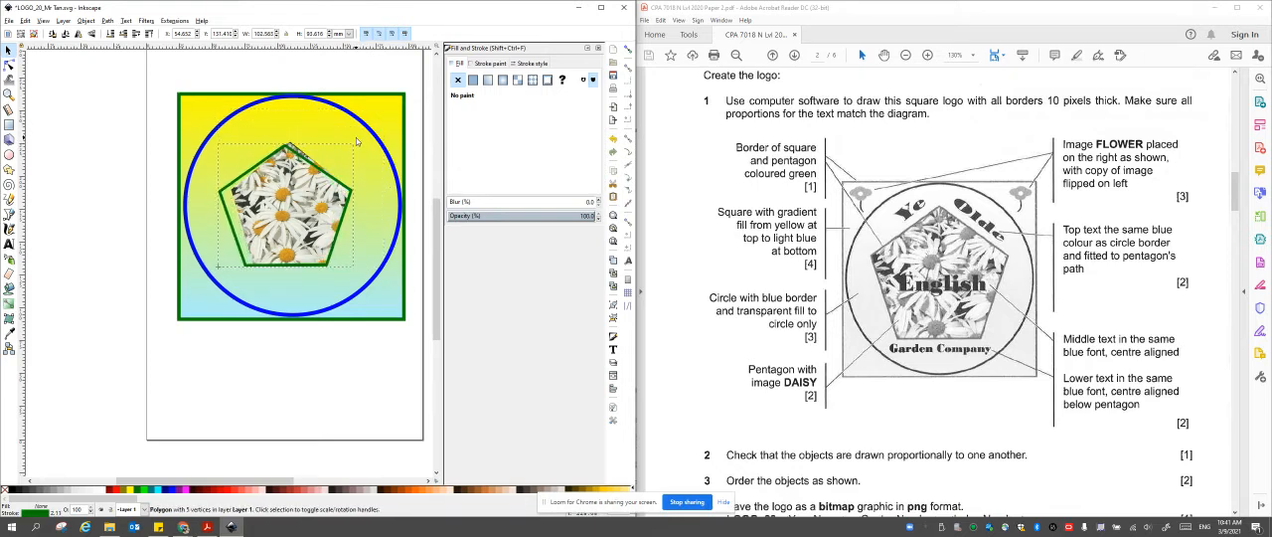
{"action": "left_click_drag", "start_coordinate": [214, 208], "coordinate": [225, 206]}
{"action": "left_click_drag", "start_coordinate": [290, 144], "coordinate": [290, 139]}
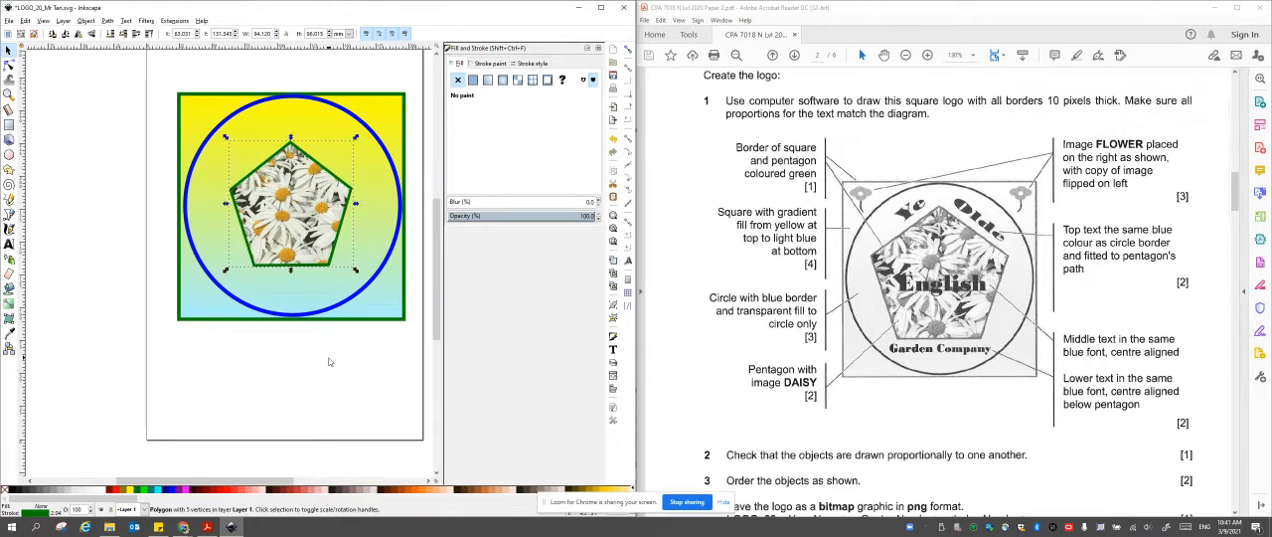
{"action": "left_click", "coordinate": [341, 331]}
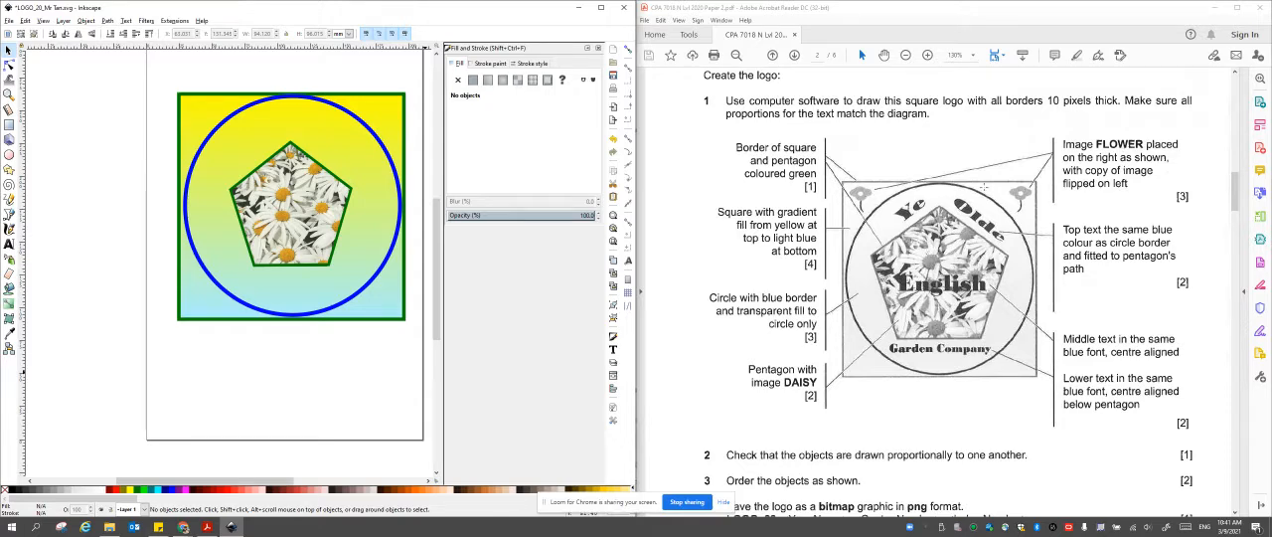
Import the FLOWER image embedded, with its DPI from file and rendering mode None (auto).
{"action": "left_click", "coordinate": [8, 21]}
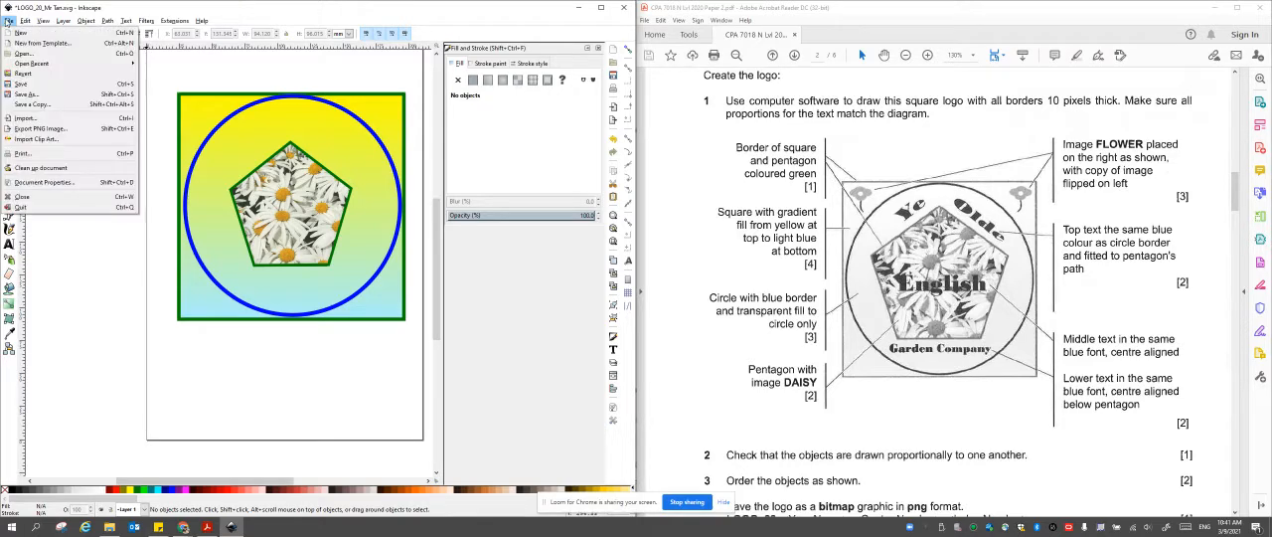
{"action": "left_click", "coordinate": [28, 117]}
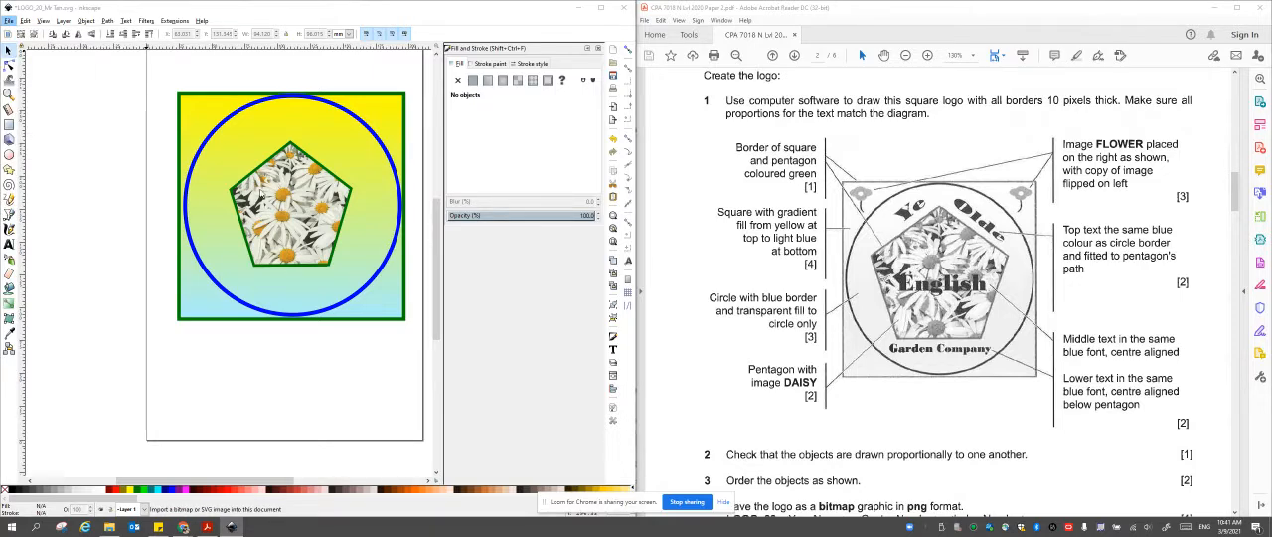
{"action": "left_click", "coordinate": [237, 80]}
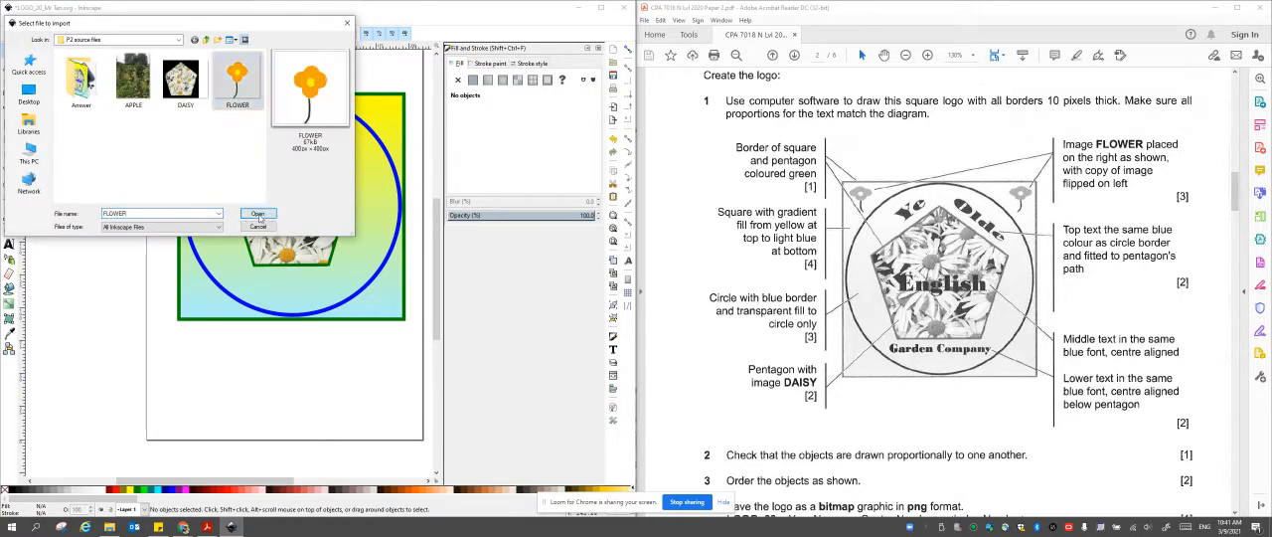
{"action": "left_click", "coordinate": [257, 212]}
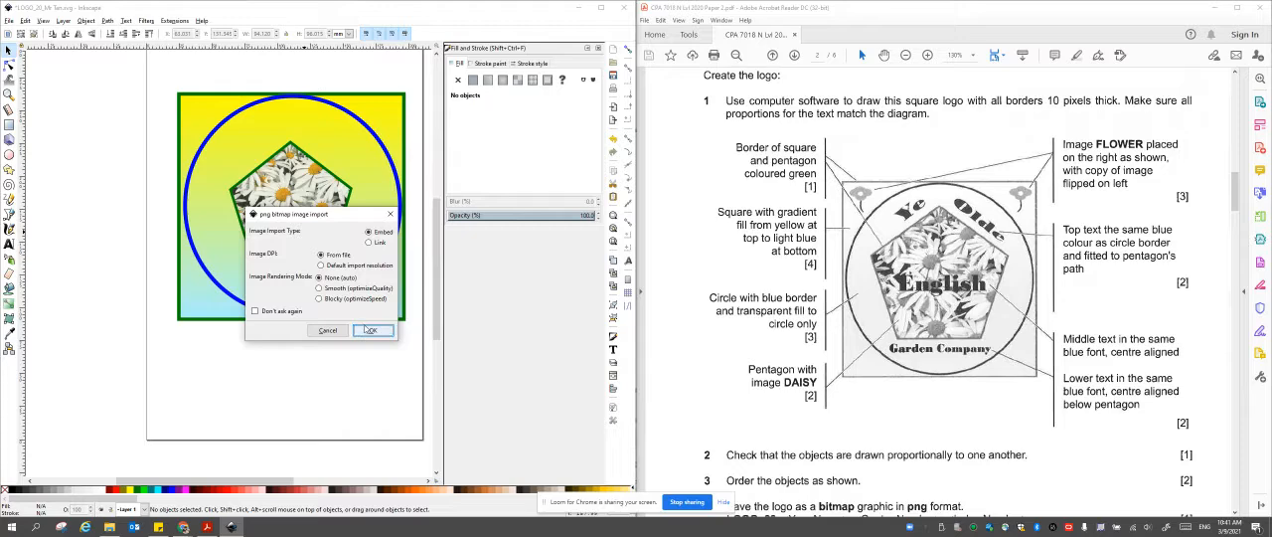
{"action": "left_click", "coordinate": [372, 335]}
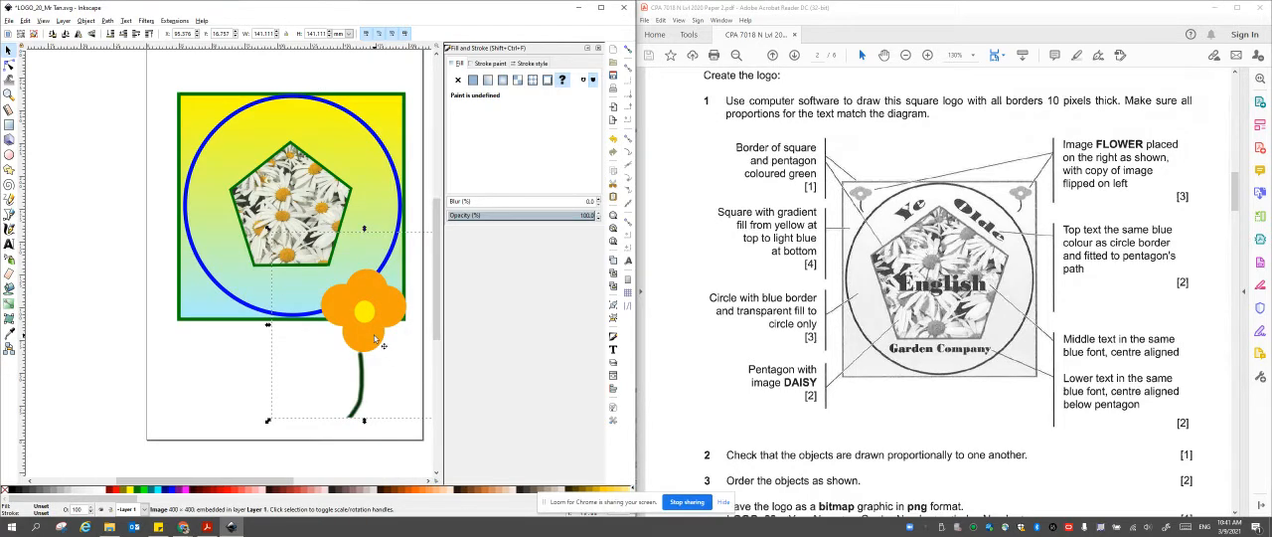
Shrink the flower image to about 29 by 28 mm and fit it in the gradient square's upper-right corner.
{"action": "left_click_drag", "start_coordinate": [375, 339], "coordinate": [395, 142]}
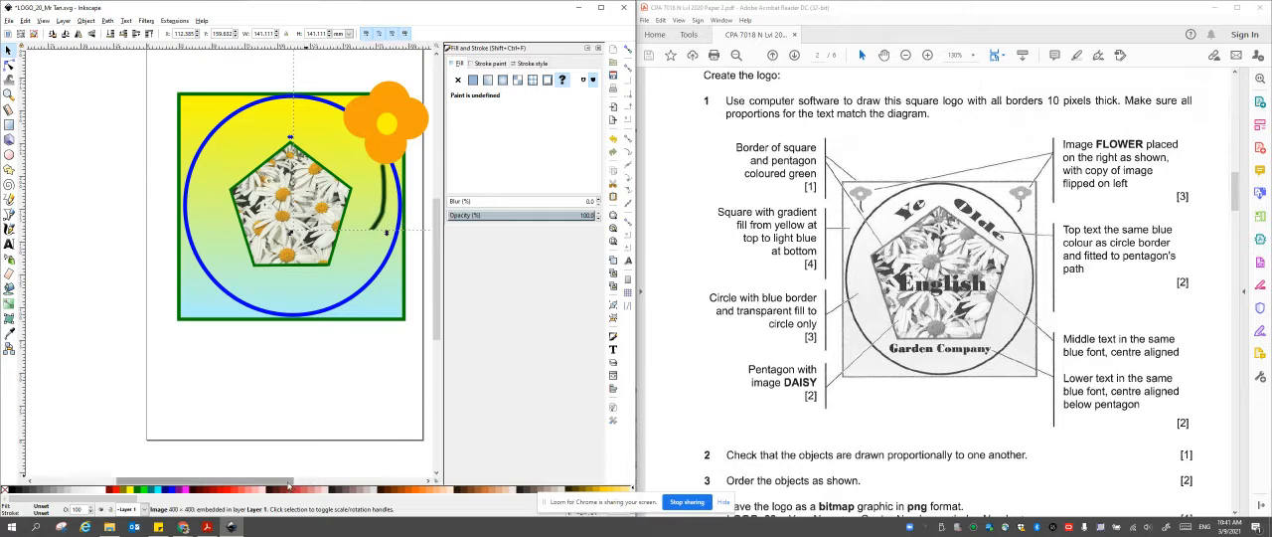
{"action": "left_click_drag", "start_coordinate": [279, 481], "coordinate": [302, 481]}
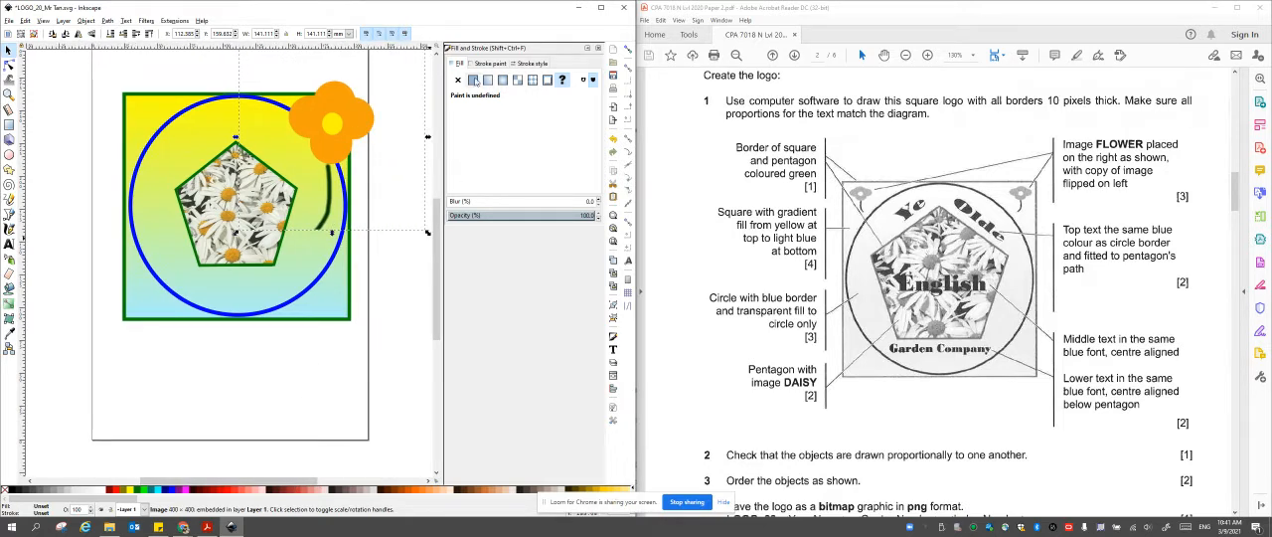
{"action": "left_click", "coordinate": [598, 48]}
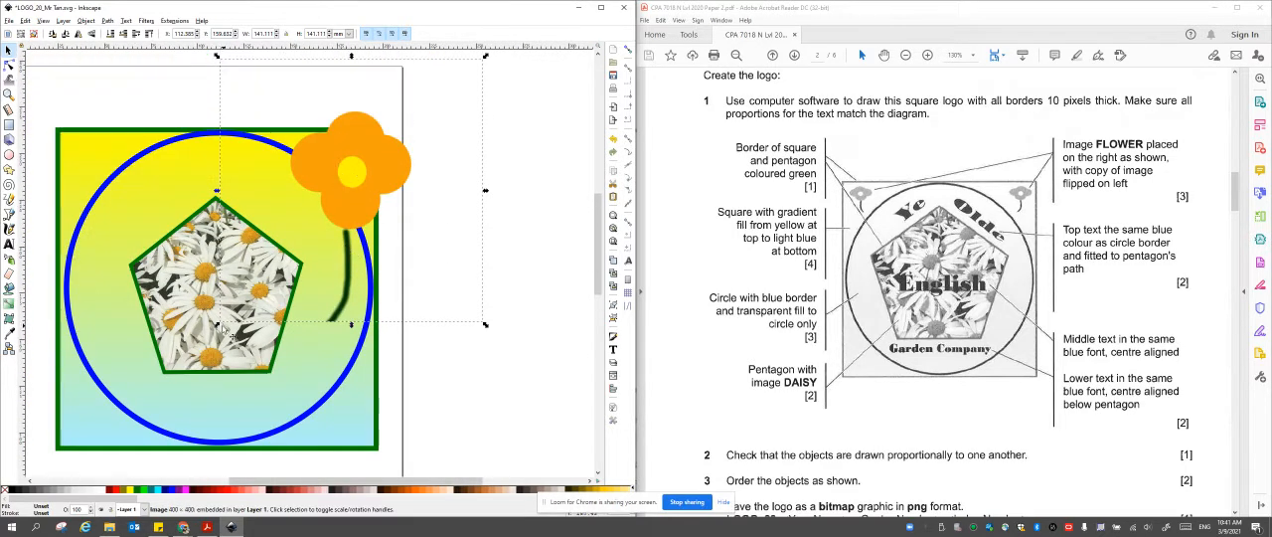
{"action": "left_click_drag", "start_coordinate": [217, 324], "coordinate": [356, 146]}
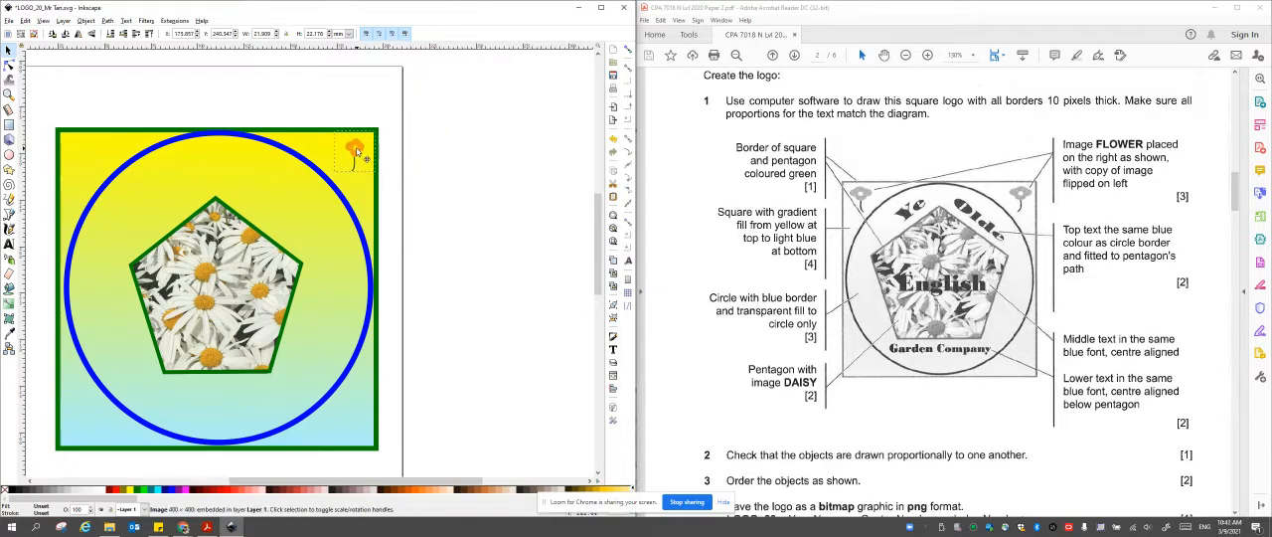
{"action": "left_click_drag", "start_coordinate": [334, 179], "coordinate": [320, 185]}
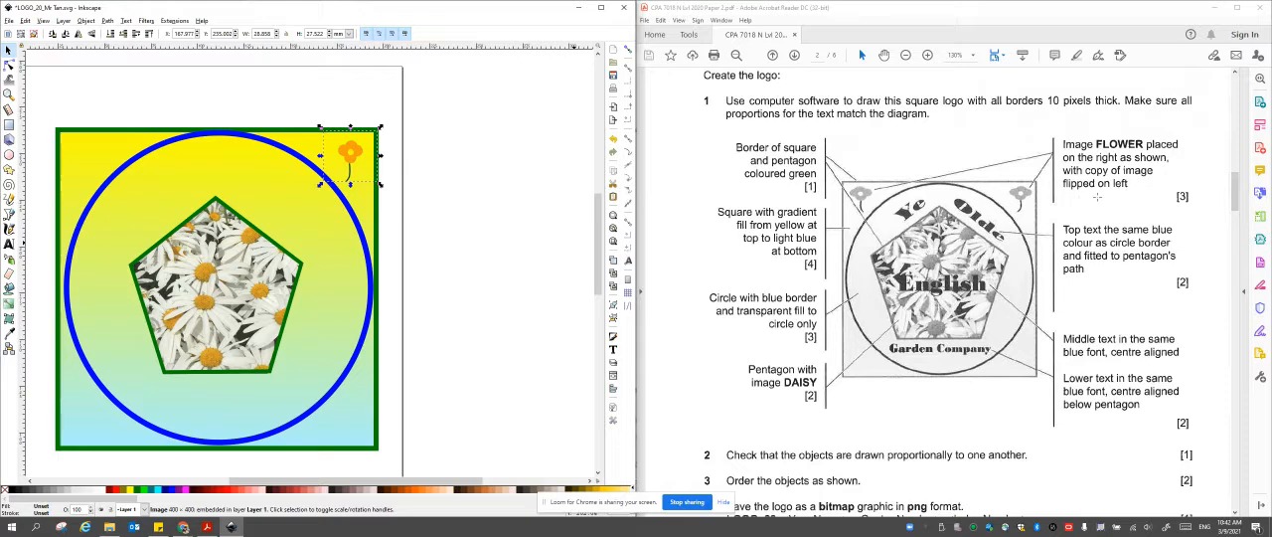
Duplicate the flower image, move the copy to the square's upper-left corner and flip it horizontally.
{"action": "right_click", "coordinate": [347, 156]}
{"action": "left_click", "coordinate": [370, 219]}
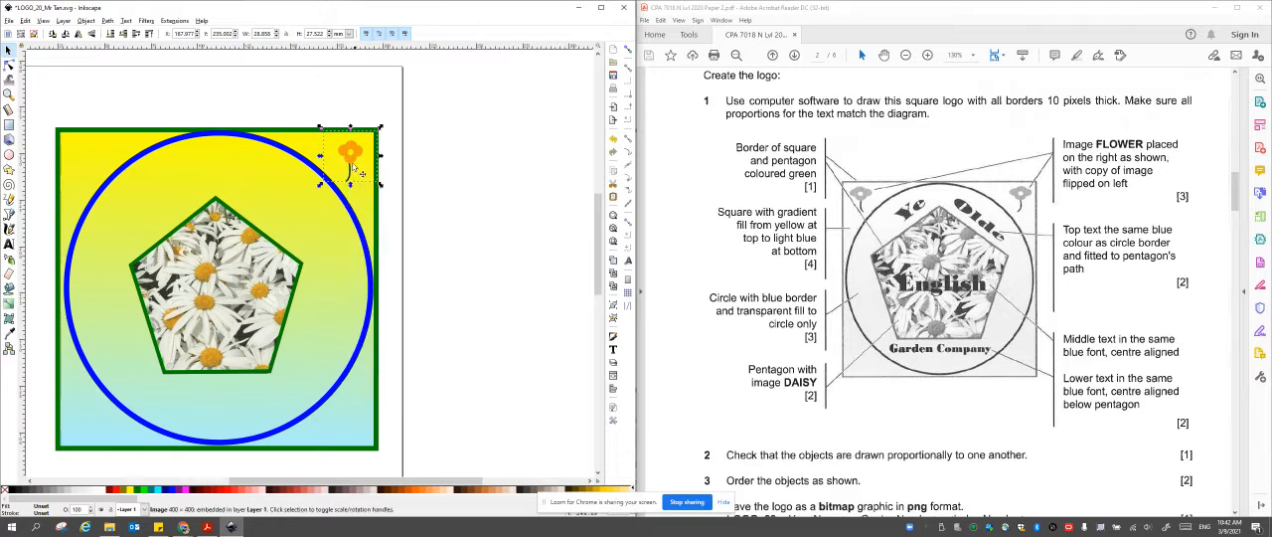
{"action": "left_click_drag", "start_coordinate": [365, 172], "coordinate": [103, 216]}
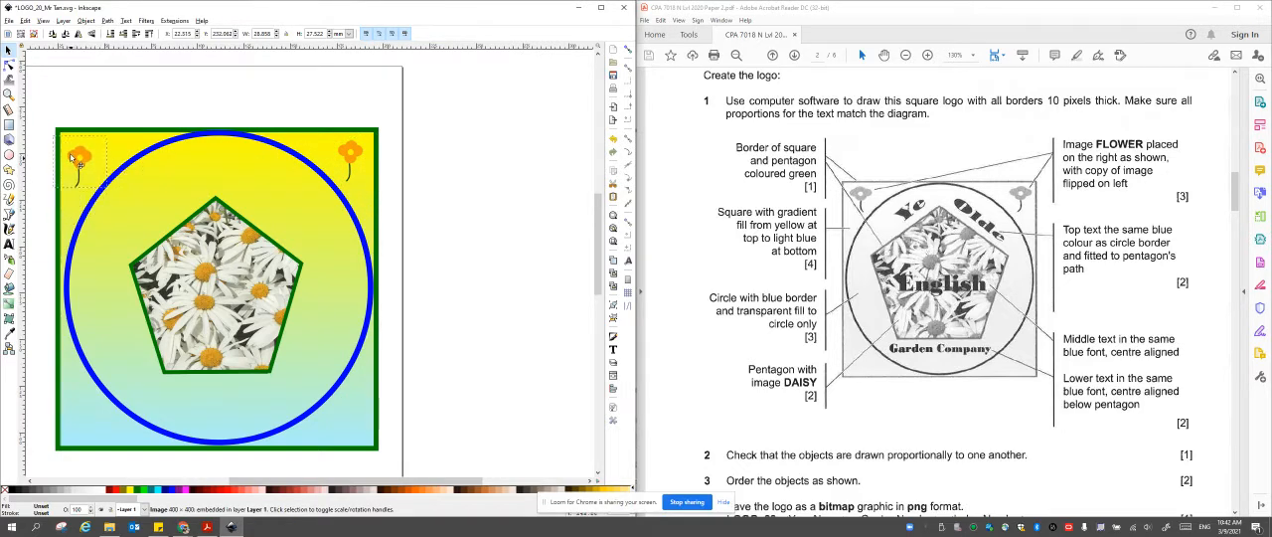
{"action": "left_click_drag", "start_coordinate": [71, 156], "coordinate": [68, 152]}
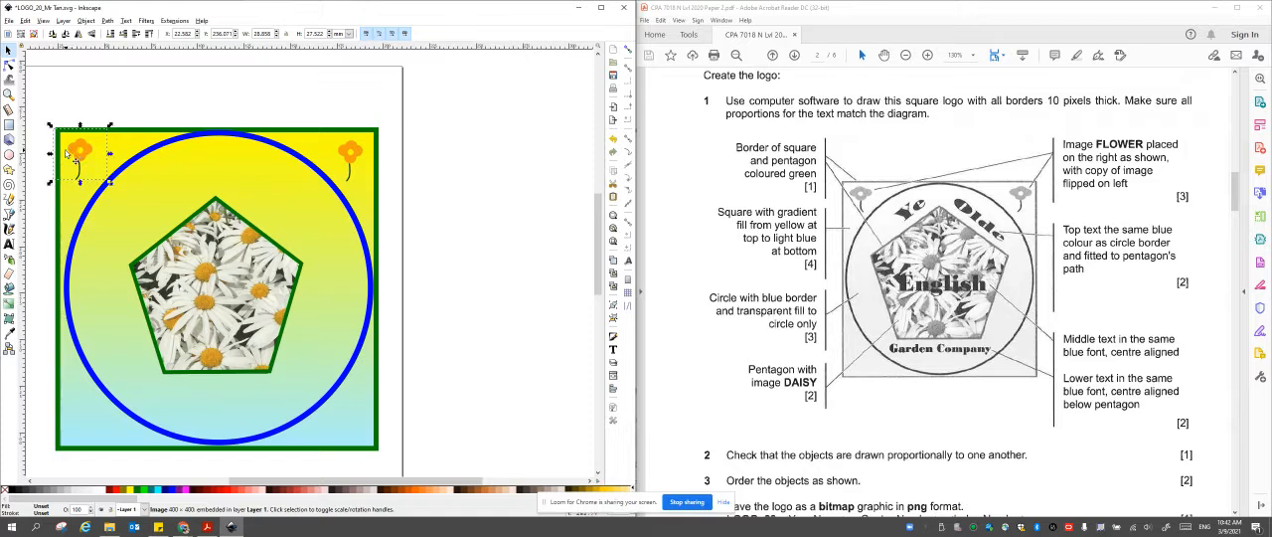
{"action": "left_click", "coordinate": [78, 34]}
{"action": "left_click", "coordinate": [78, 38]}
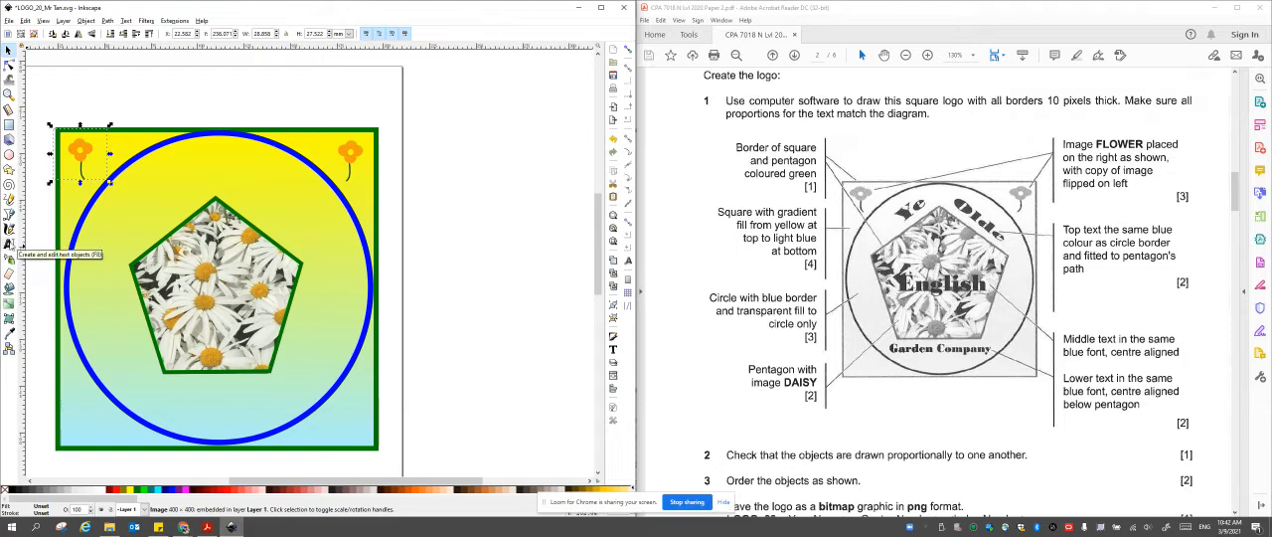
Add the text "Ye" in the empty area beside the page and give it a blue fill.
{"action": "left_click", "coordinate": [9, 243]}
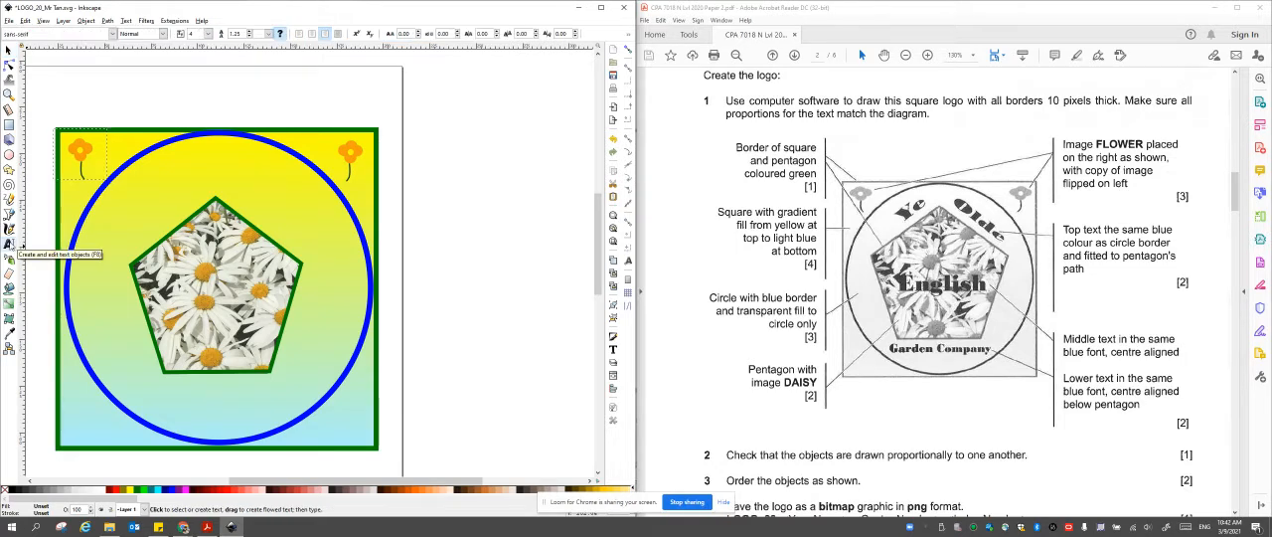
{"action": "left_click", "coordinate": [439, 135]}
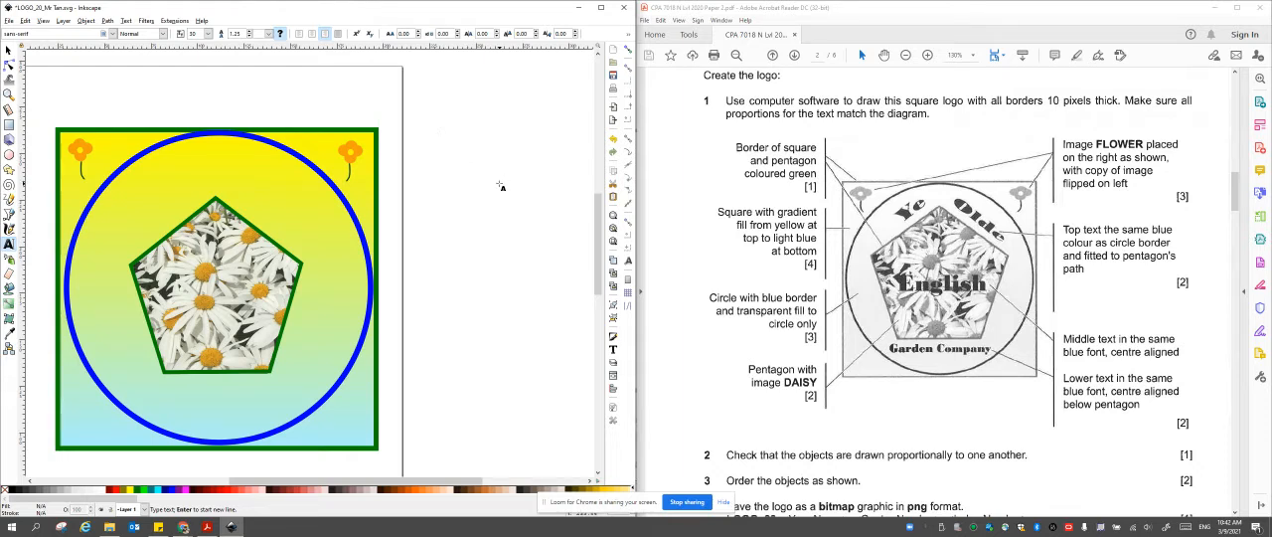
{"action": "type", "text": "Ye"}
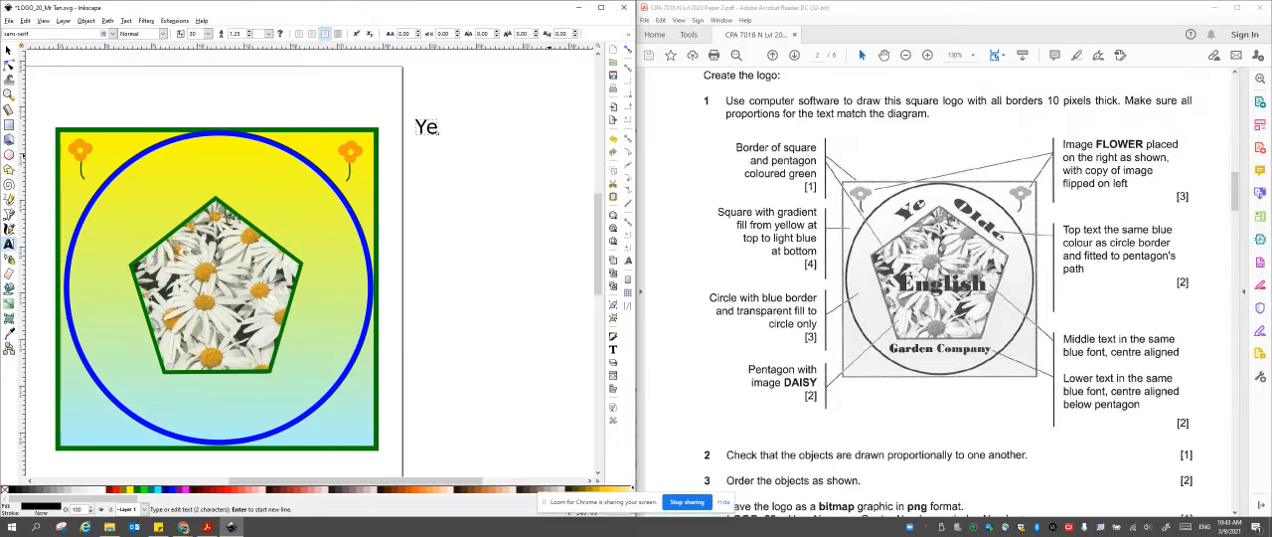
{"action": "key", "text": "ctrl+a"}
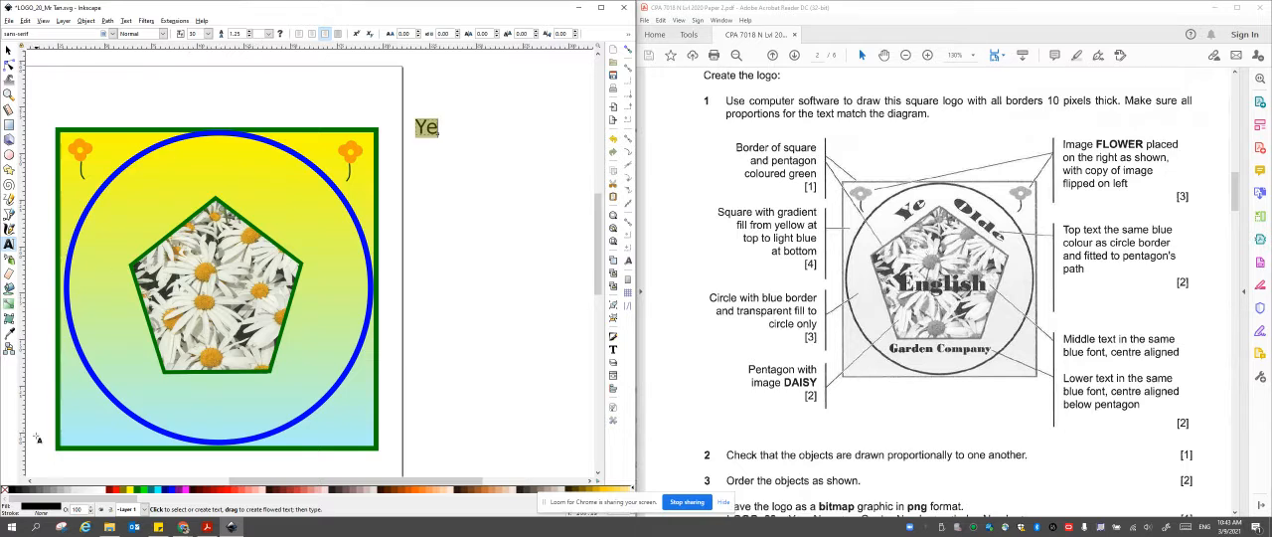
{"action": "left_click", "coordinate": [172, 492]}
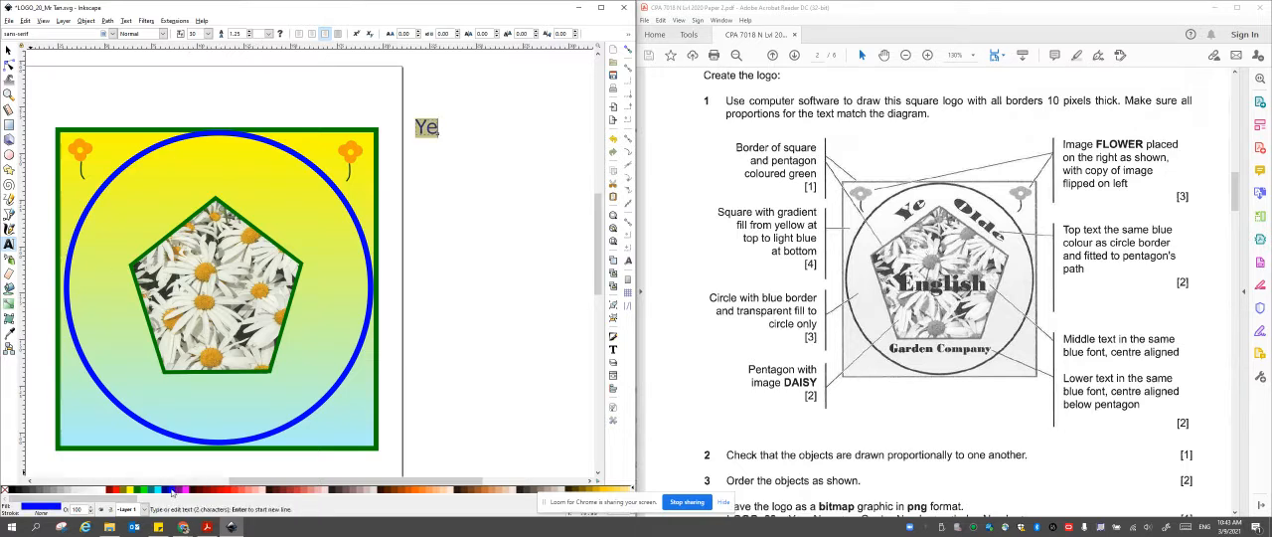
Set the "Ye" text's font to Bodoni MT Black and its size to 40.
{"action": "left_click", "coordinate": [163, 35]}
{"action": "left_click", "coordinate": [163, 35]}
{"action": "left_click", "coordinate": [114, 35]}
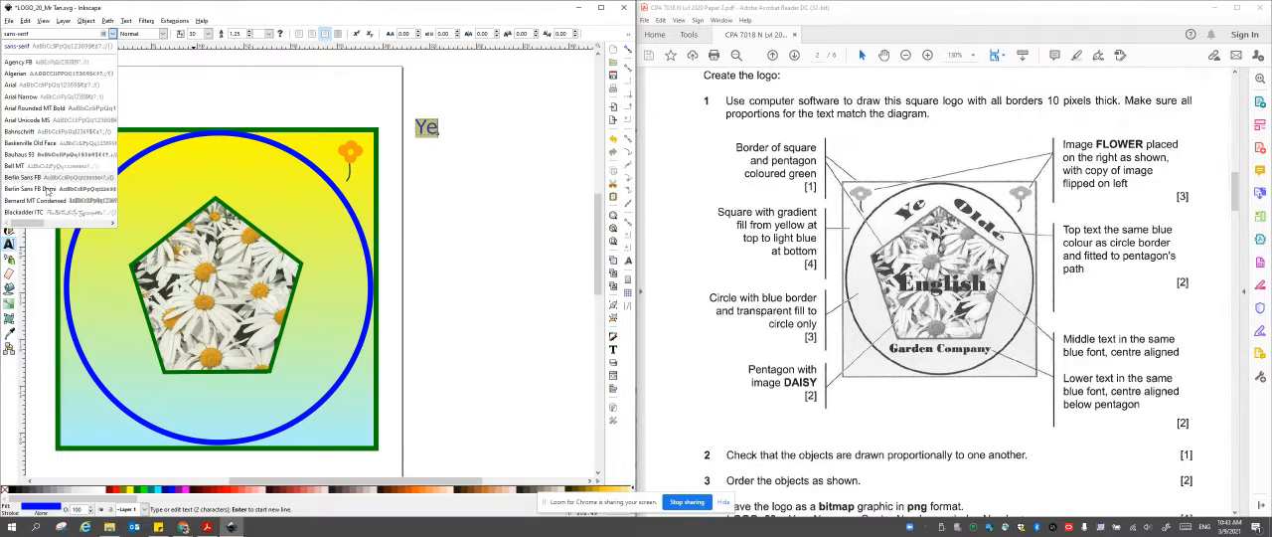
{"action": "left_click", "coordinate": [112, 34]}
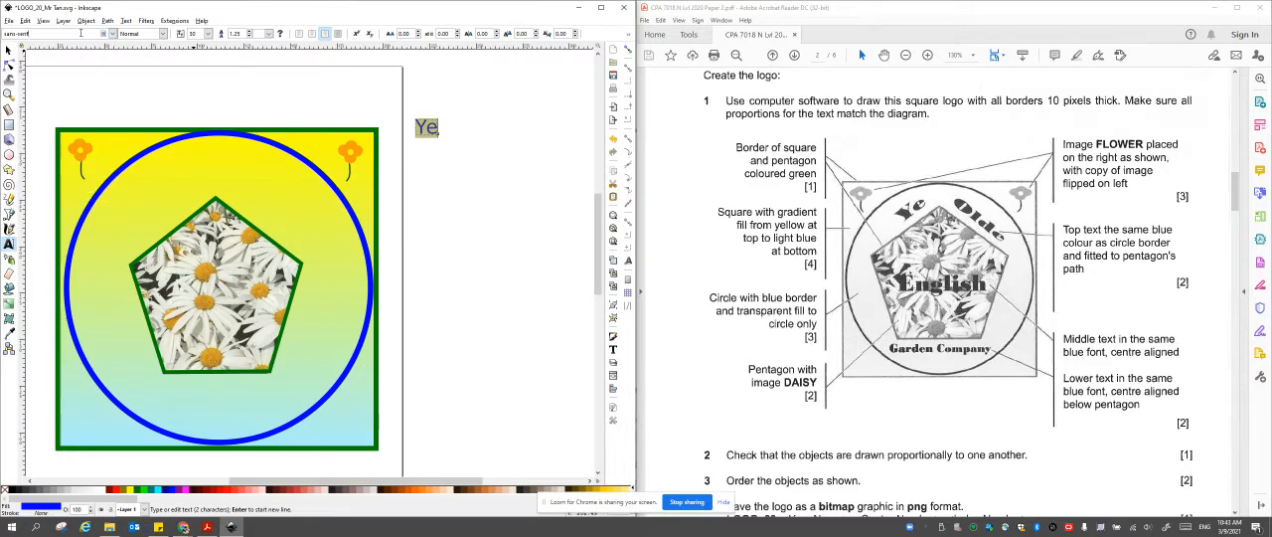
{"action": "left_click", "coordinate": [113, 34]}
{"action": "left_click", "coordinate": [114, 34]}
{"action": "left_click", "coordinate": [115, 35]}
{"action": "left_click_drag", "start_coordinate": [115, 351], "coordinate": [103, 62]}
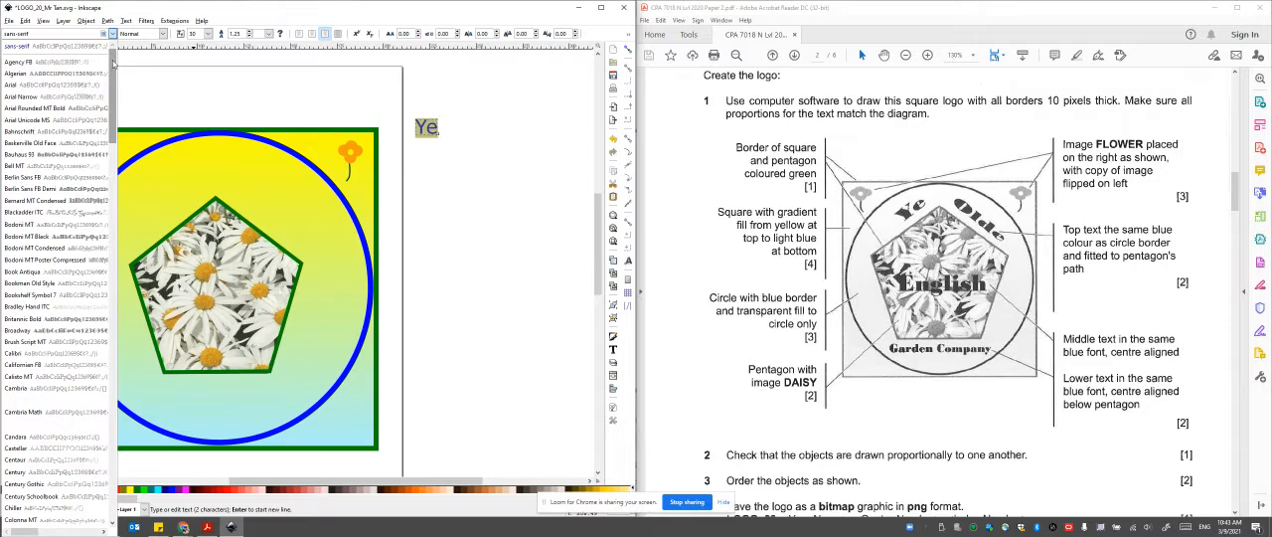
{"action": "left_click", "coordinate": [72, 237]}
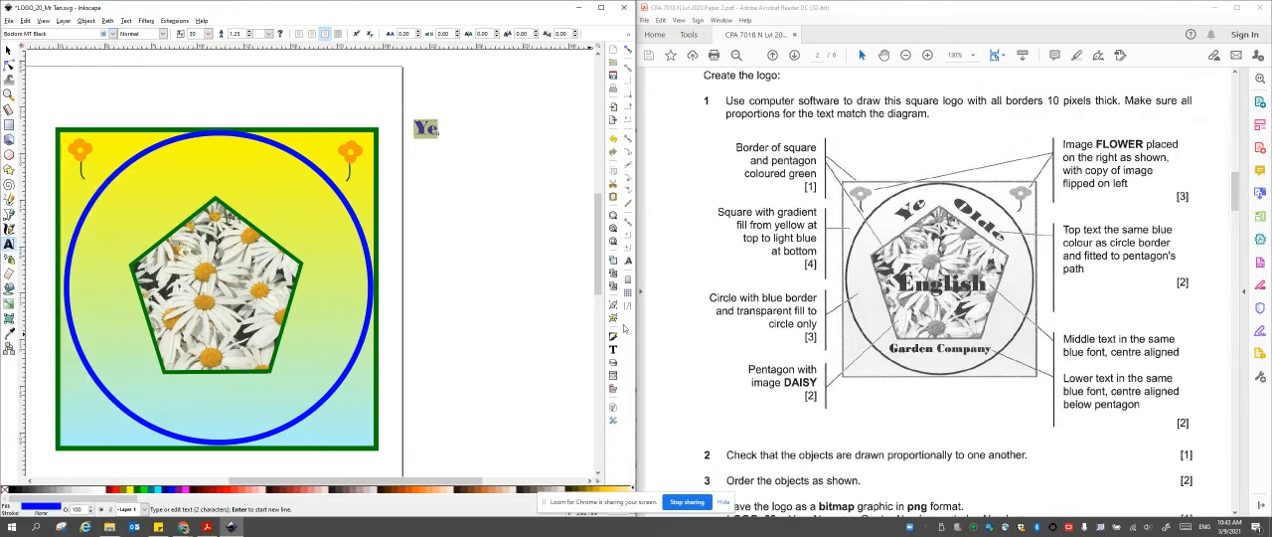
{"action": "left_click", "coordinate": [208, 33]}
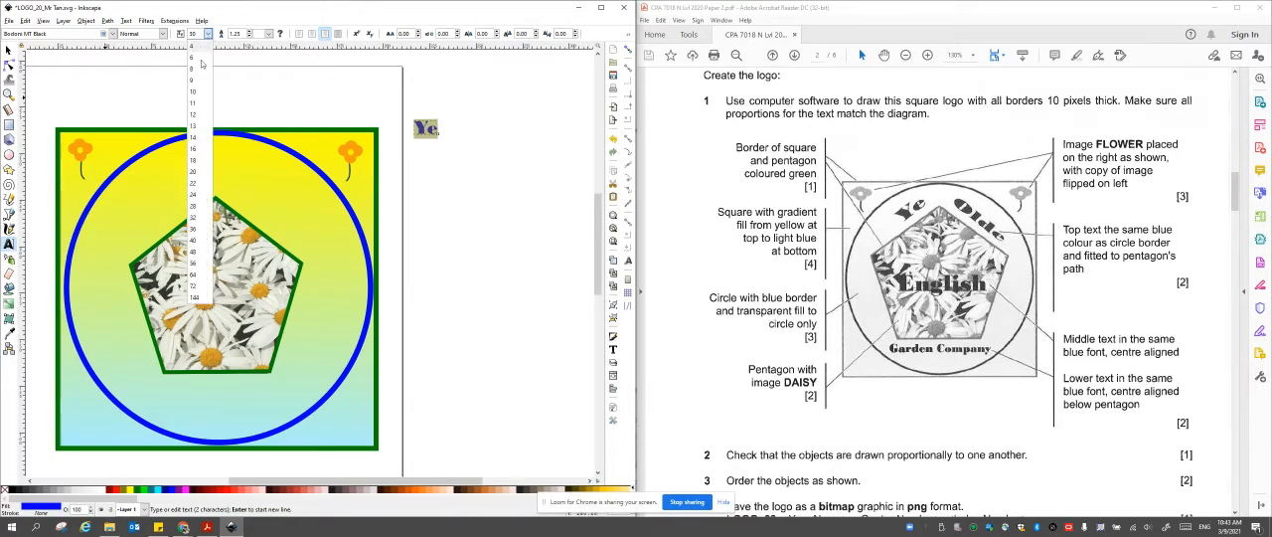
{"action": "left_click", "coordinate": [199, 241]}
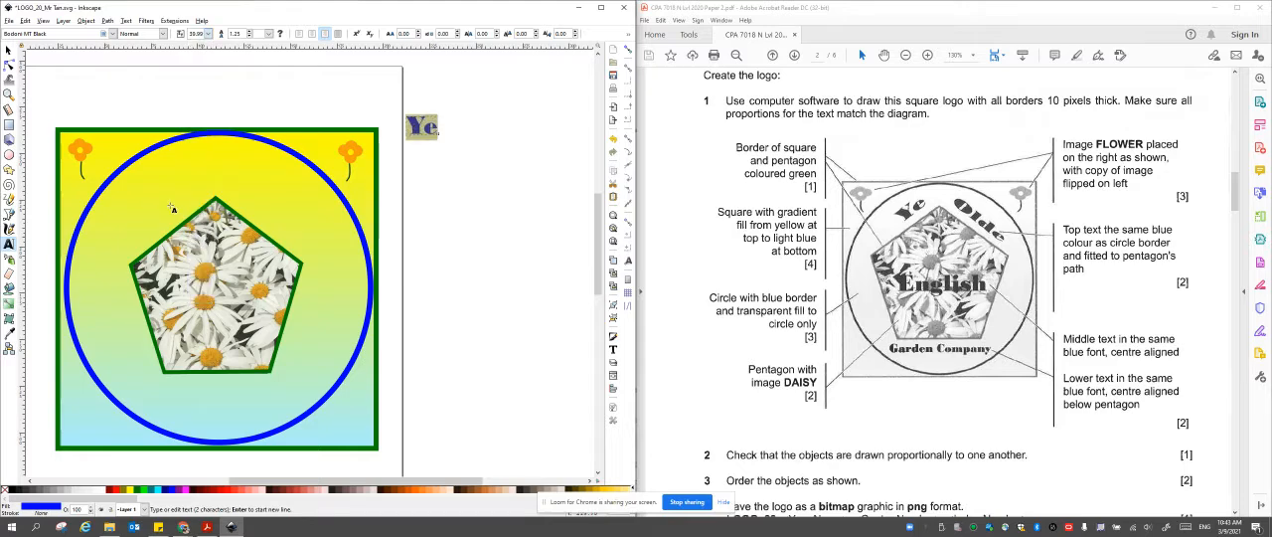
Fit the "Ye" text along the pentagon's upper-left edge, rotated to its slope and scaled to about 23 by 21.5 mm.
{"action": "left_click", "coordinate": [8, 50]}
{"action": "left_click_drag", "start_coordinate": [433, 136], "coordinate": [176, 191]}
{"action": "left_click", "coordinate": [173, 223]}
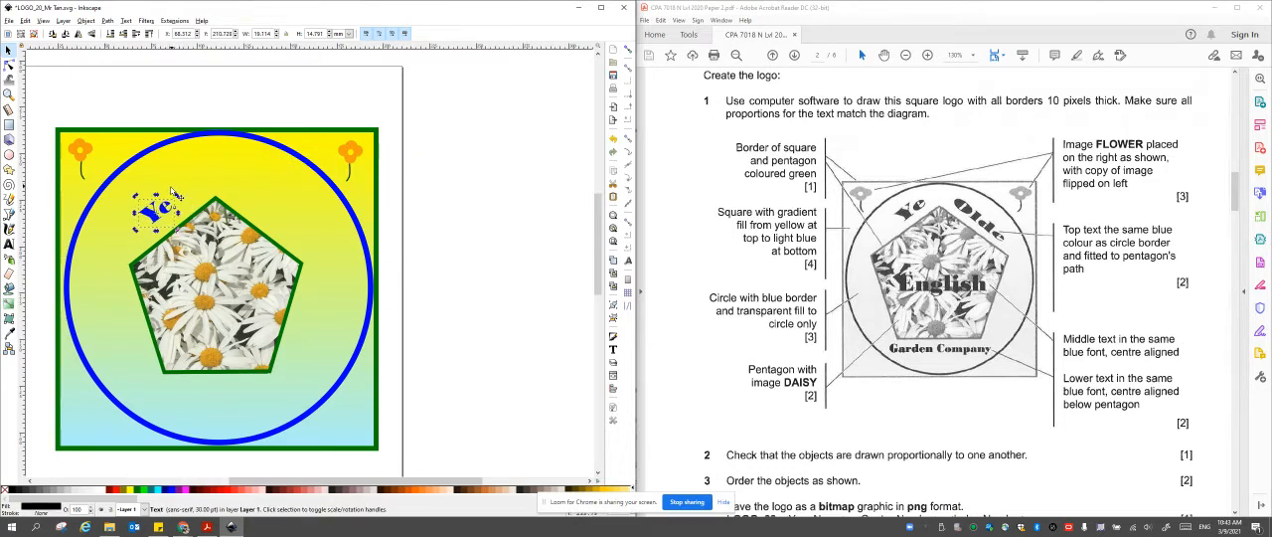
{"action": "left_click", "coordinate": [169, 214]}
{"action": "left_click_drag", "start_coordinate": [175, 203], "coordinate": [206, 189]}
{"action": "left_click", "coordinate": [191, 203]}
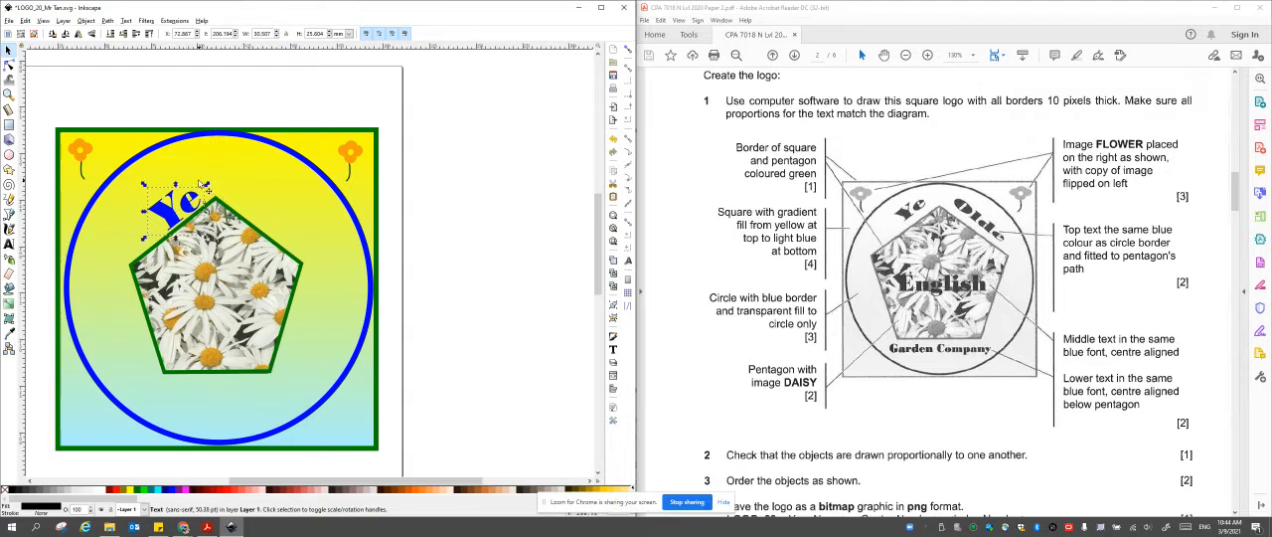
{"action": "left_click_drag", "start_coordinate": [143, 239], "coordinate": [158, 233]}
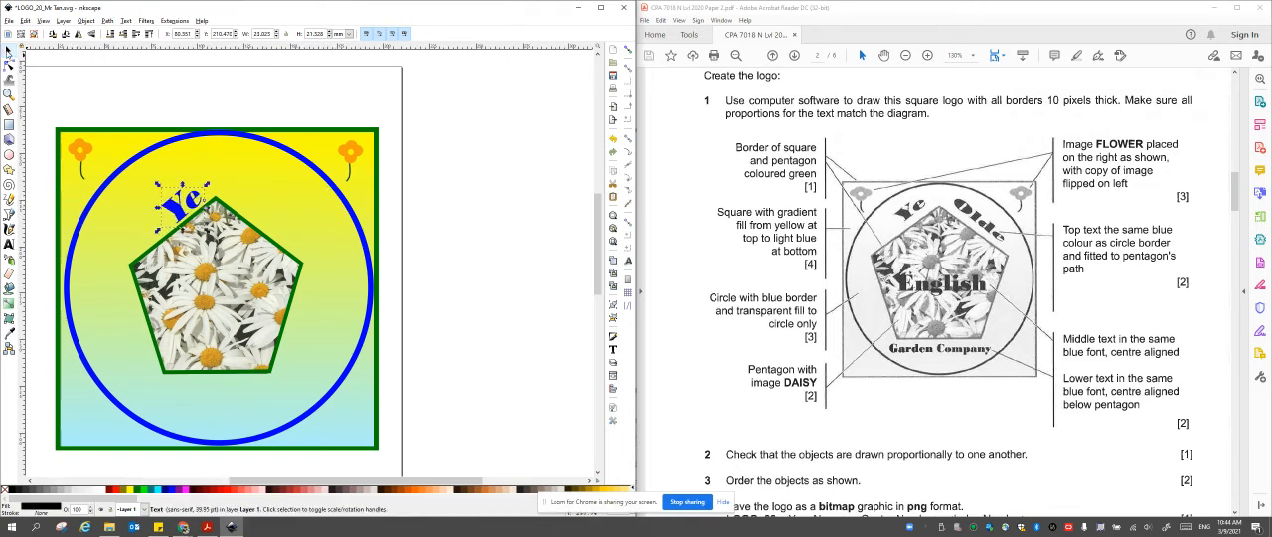
Place a duplicate of the "Ye" text along the pentagon's upper-right edge, rotated to its slope and reworded as "Olde".
{"action": "key", "text": "ctrl+d"}
{"action": "left_click_drag", "start_coordinate": [185, 217], "coordinate": [264, 211]}
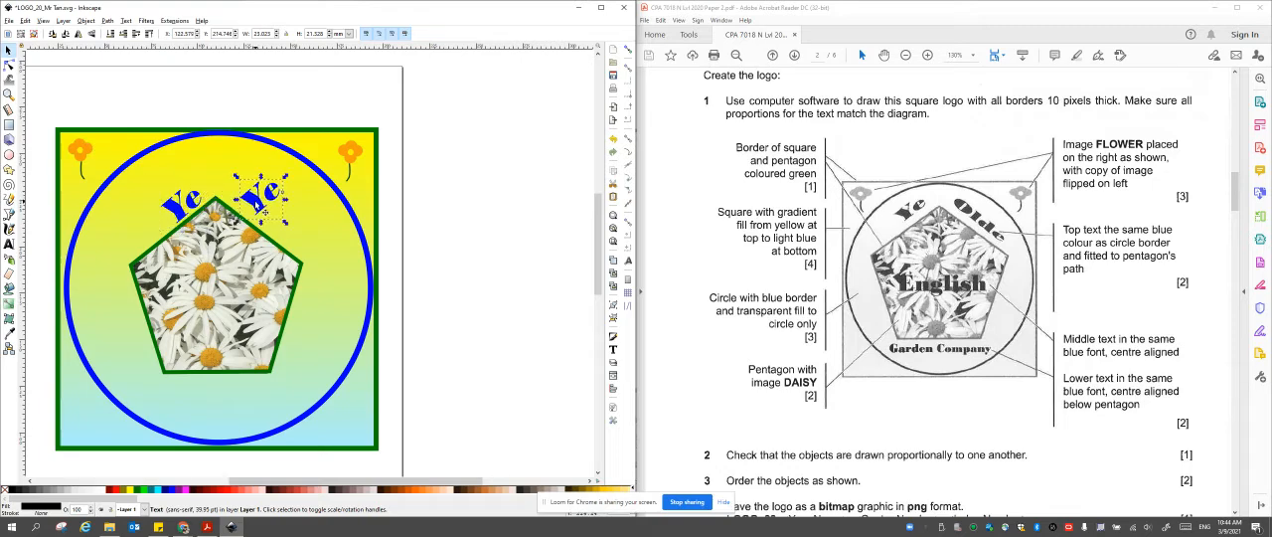
{"action": "left_click_drag", "start_coordinate": [288, 177], "coordinate": [288, 212]}
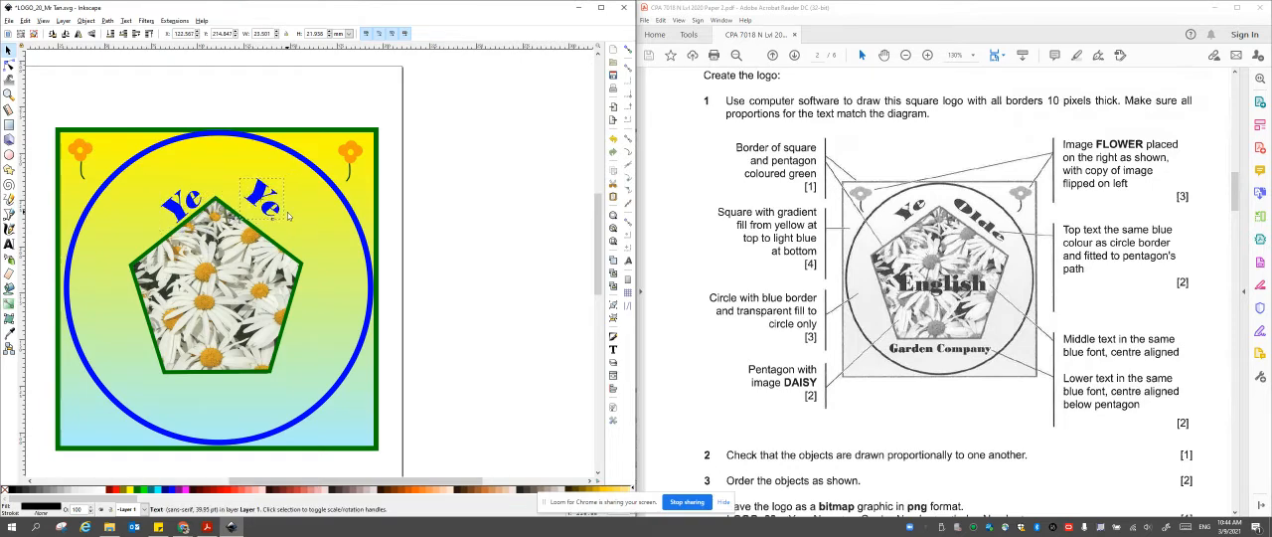
{"action": "double_click", "coordinate": [260, 201]}
{"action": "key", "text": "ctrl+a"}
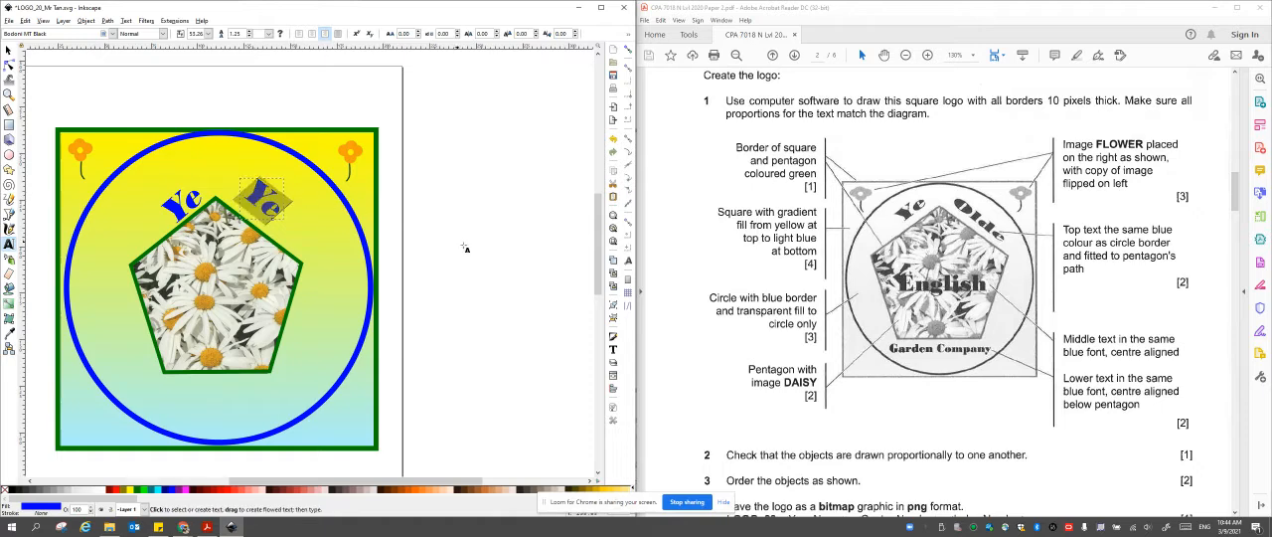
{"action": "type", "text": "Olde"}
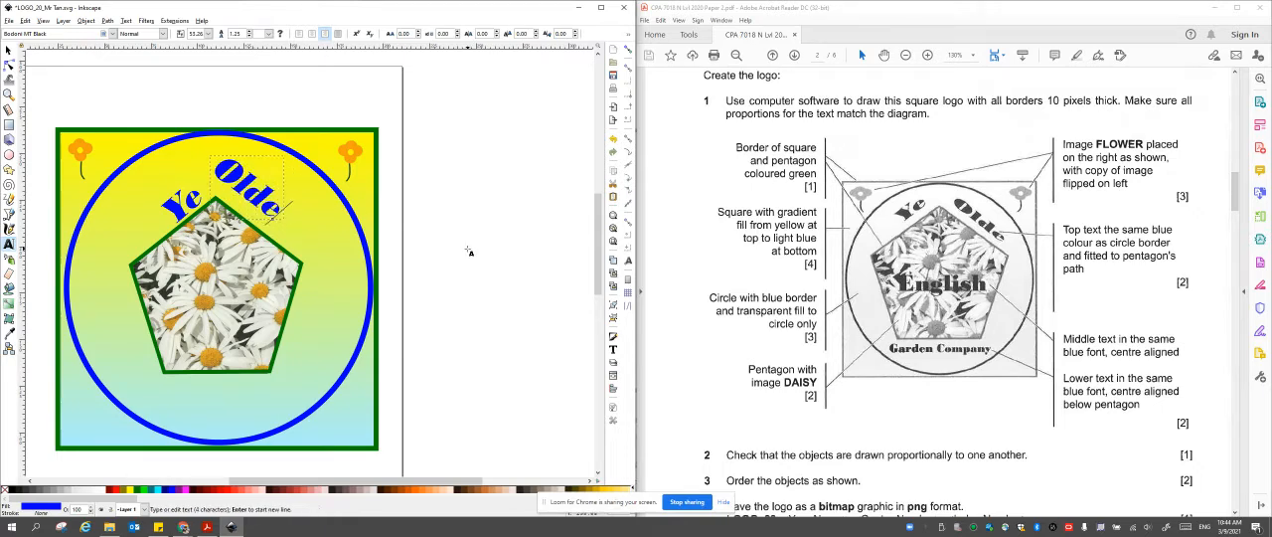
{"action": "left_click", "coordinate": [9, 50]}
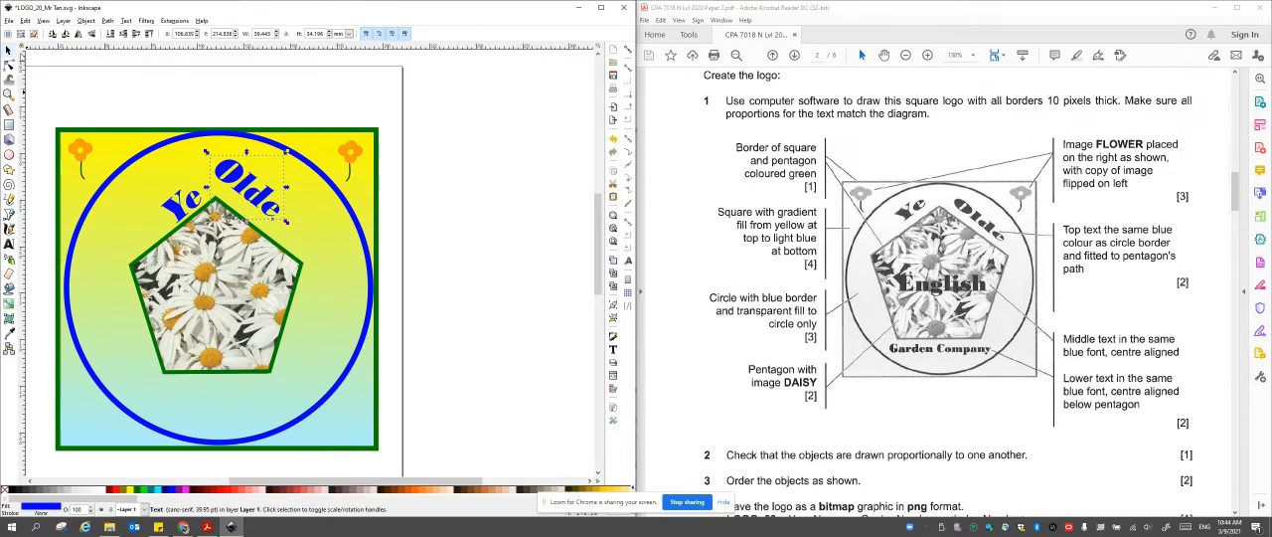
{"action": "left_click_drag", "start_coordinate": [250, 189], "coordinate": [249, 207]}
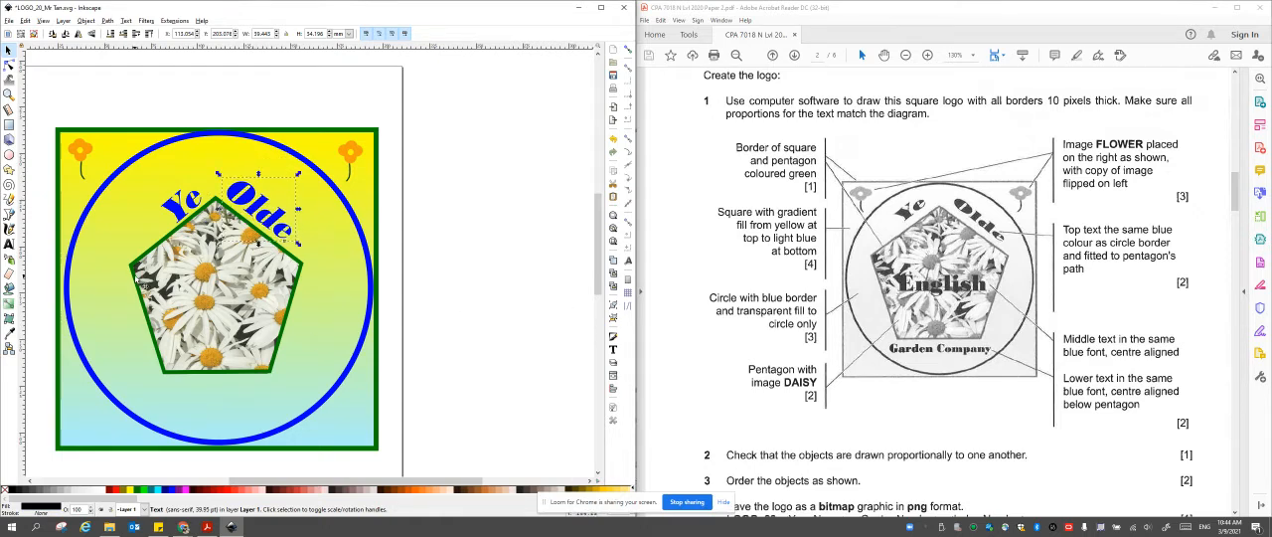
Place a duplicate of the "Olde" text across the middle of the pentagon, rotated level and reworded as "English".
{"action": "left_click_drag", "start_coordinate": [243, 216], "coordinate": [196, 300]}
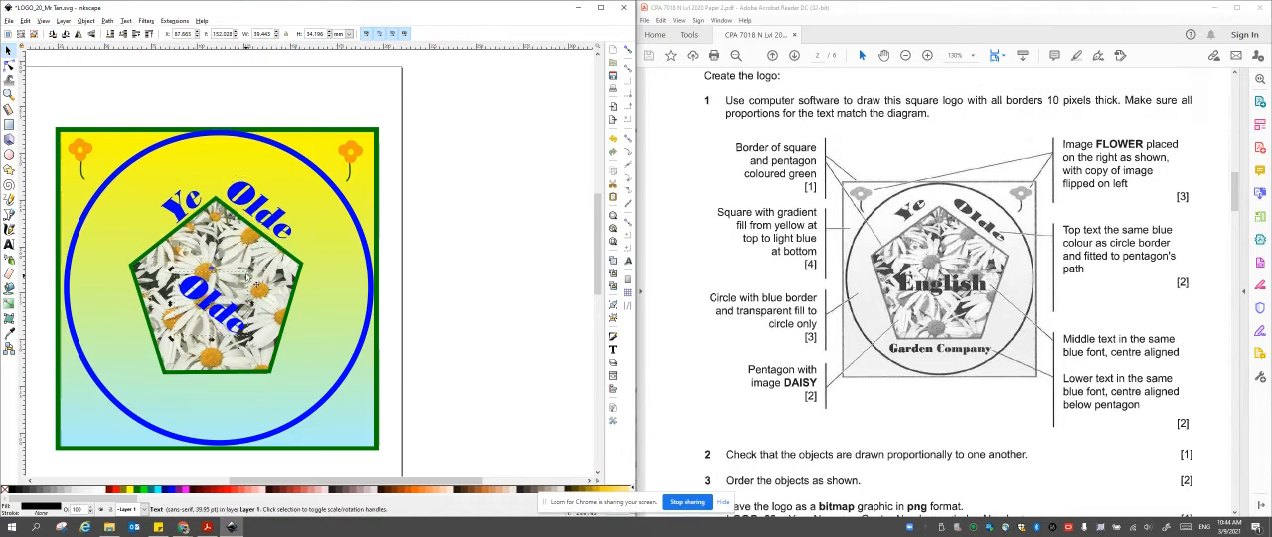
{"action": "left_click_drag", "start_coordinate": [255, 271], "coordinate": [233, 228]}
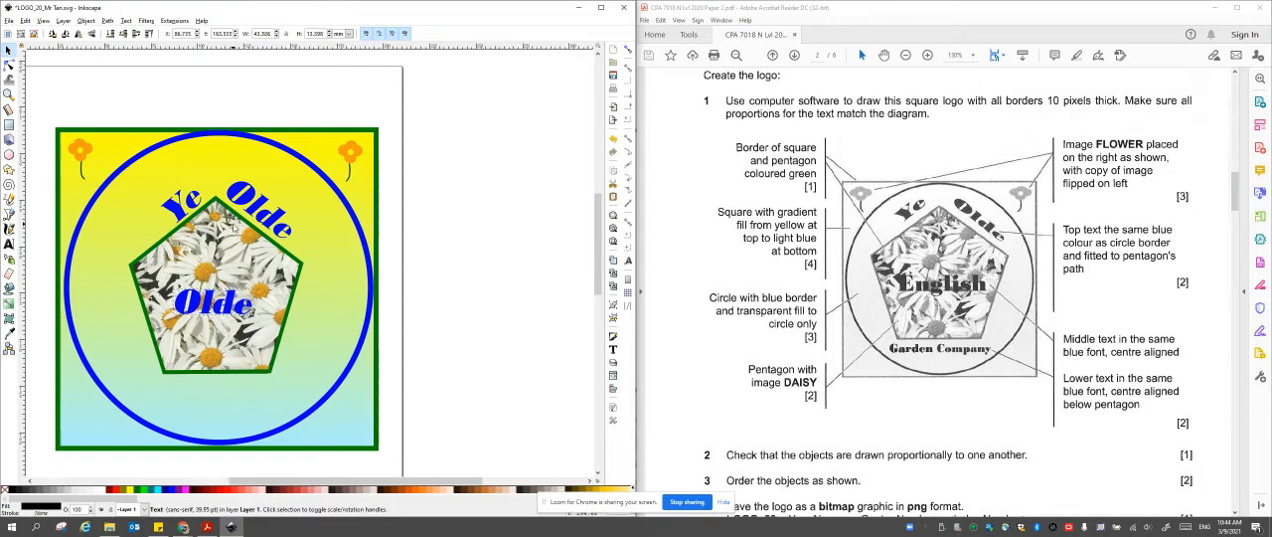
{"action": "double_click", "coordinate": [212, 308]}
{"action": "key", "text": "ctrl+a"}
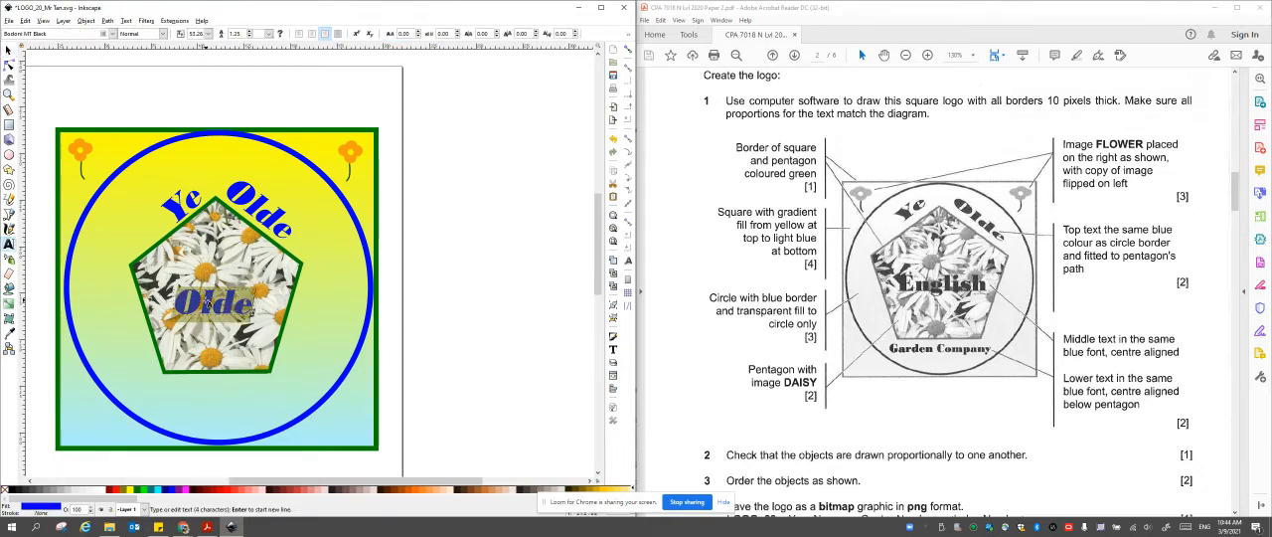
{"action": "type", "text": "English"}
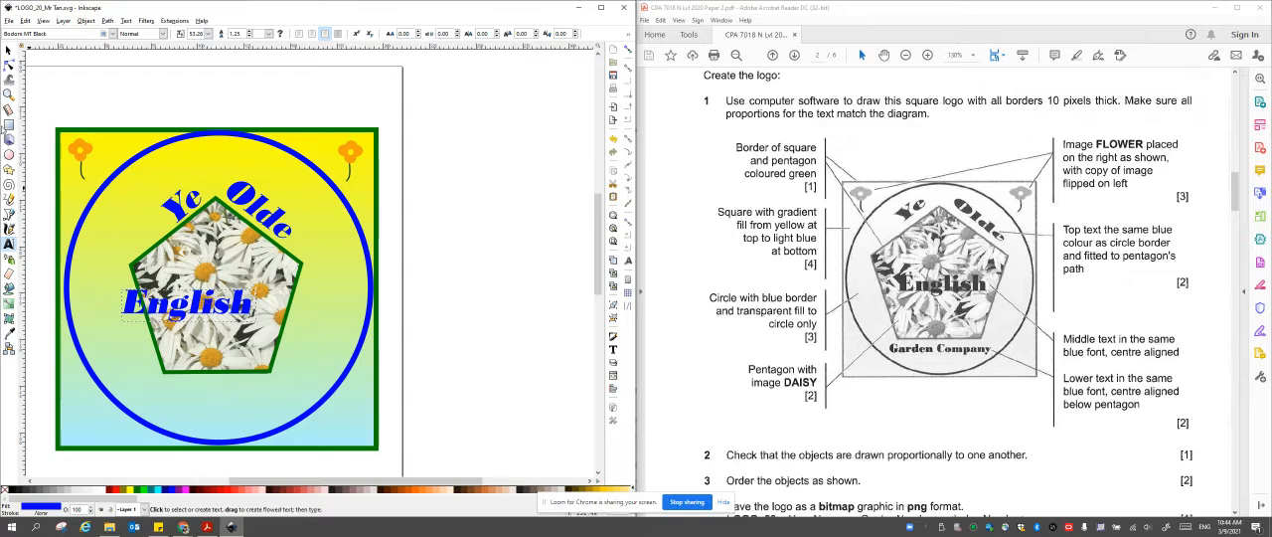
{"action": "left_click", "coordinate": [8, 49]}
{"action": "left_click_drag", "start_coordinate": [196, 307], "coordinate": [228, 299]}
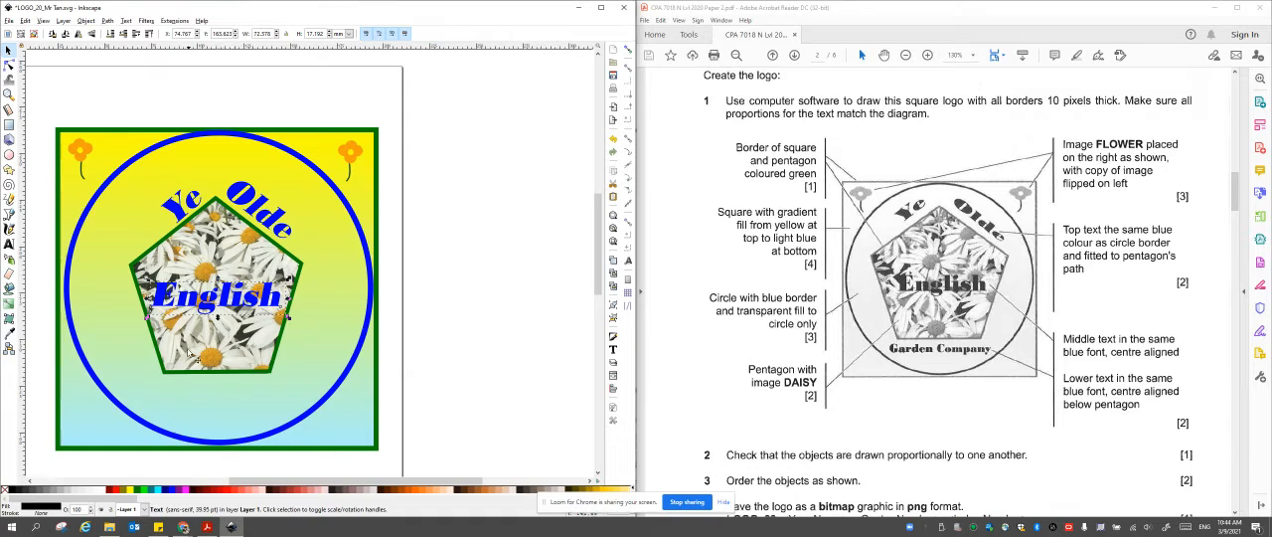
Duplicate the "English" text below the pentagon and reword the copy as "Garden Company".
{"action": "right_click", "coordinate": [198, 306]}
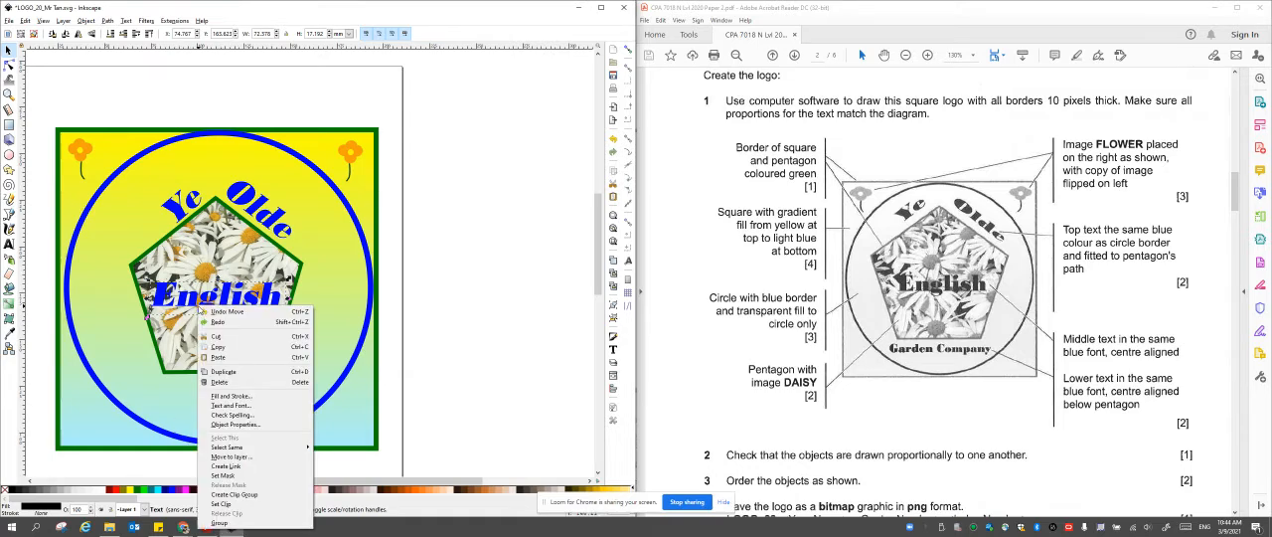
{"action": "left_click", "coordinate": [236, 374]}
{"action": "left_click_drag", "start_coordinate": [221, 308], "coordinate": [218, 400]}
{"action": "double_click", "coordinate": [209, 388]}
{"action": "double_click", "coordinate": [209, 385]}
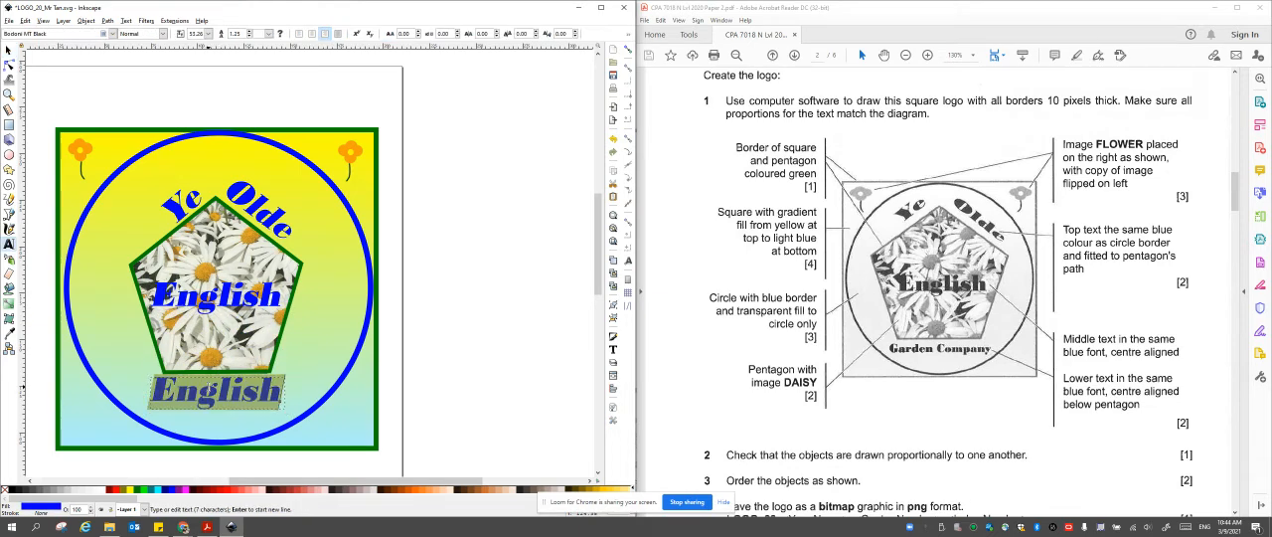
{"action": "type", "text": "Garden Co"}
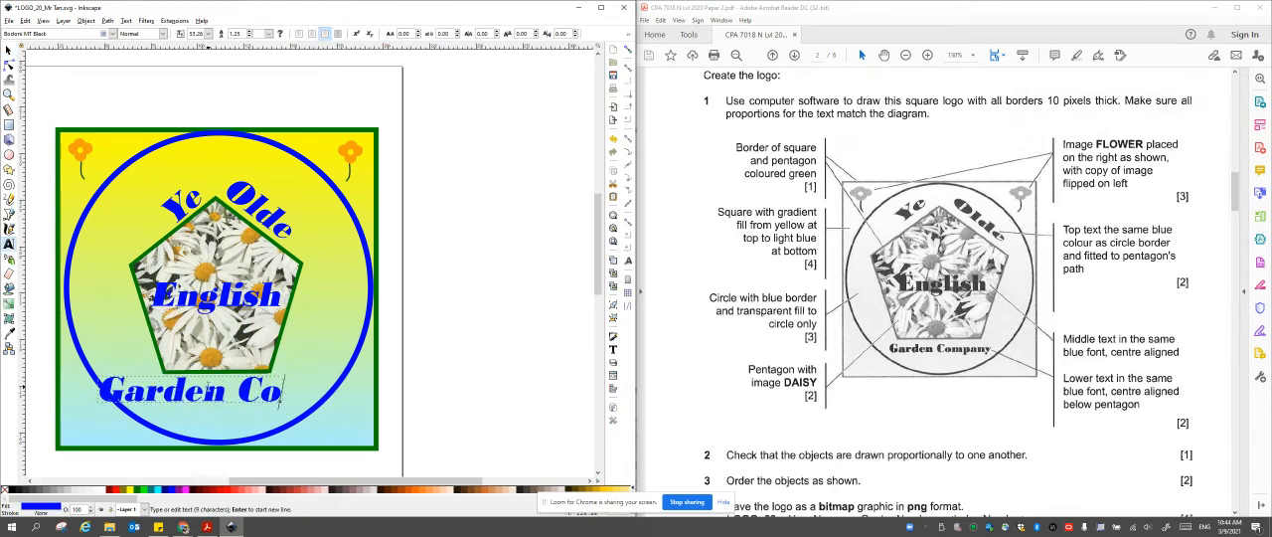
{"action": "type", "text": "mpany"}
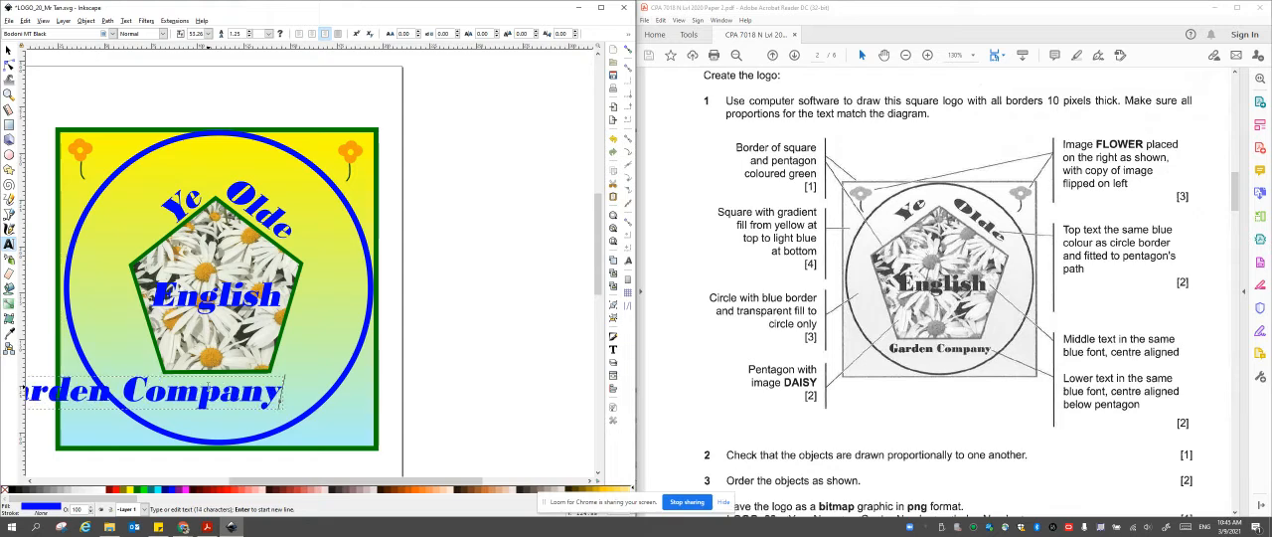
Set the "Garden Company" text size to 32 and centre it just below the pentagon's base.
{"action": "key", "text": "ctrl+a"}
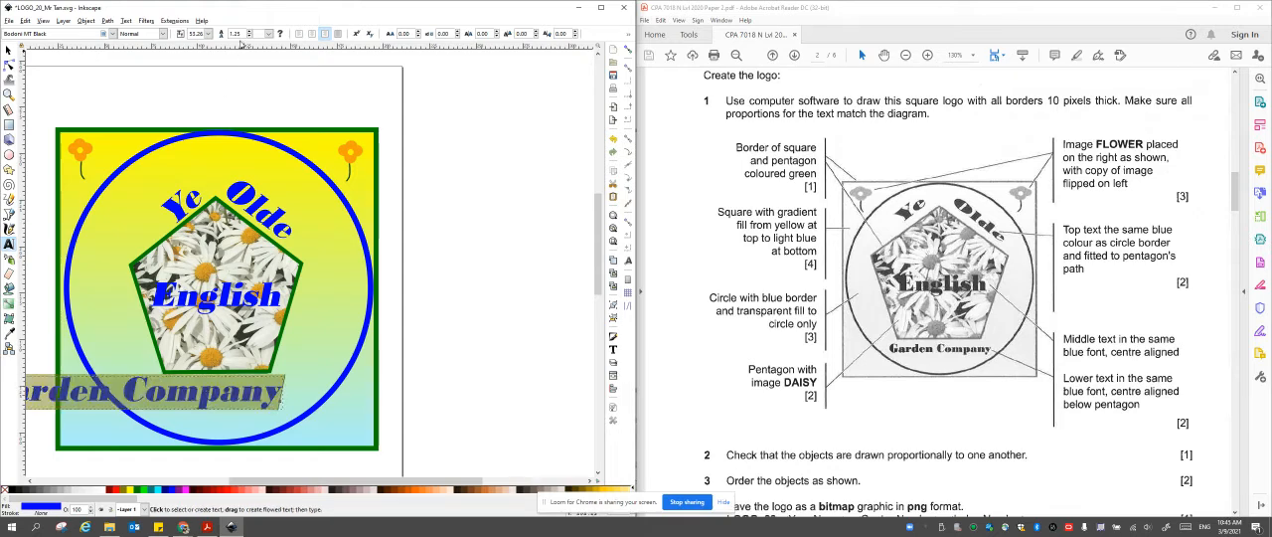
{"action": "left_click", "coordinate": [207, 33]}
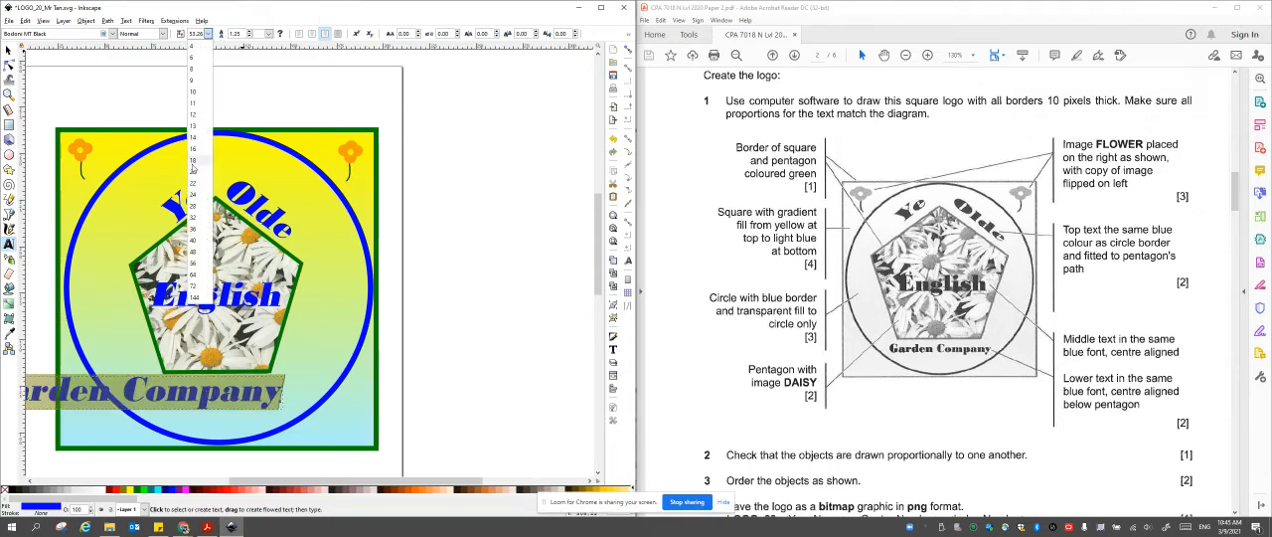
{"action": "left_click", "coordinate": [195, 217]}
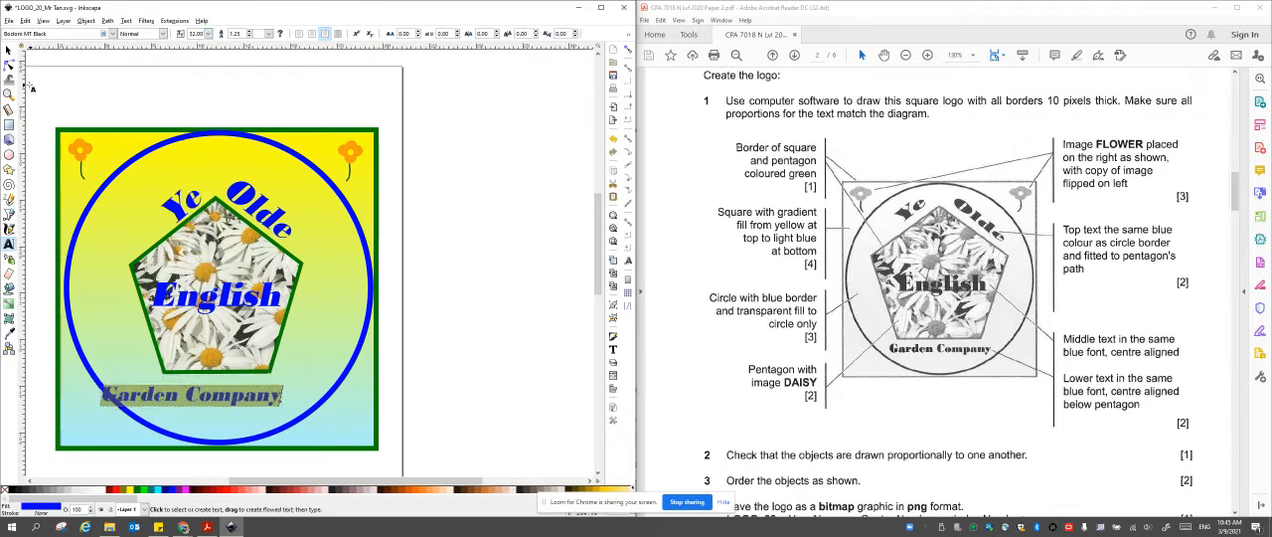
{"action": "left_click", "coordinate": [8, 49]}
{"action": "left_click_drag", "start_coordinate": [221, 418], "coordinate": [265, 395]}
{"action": "key", "text": "ctrl+z"}
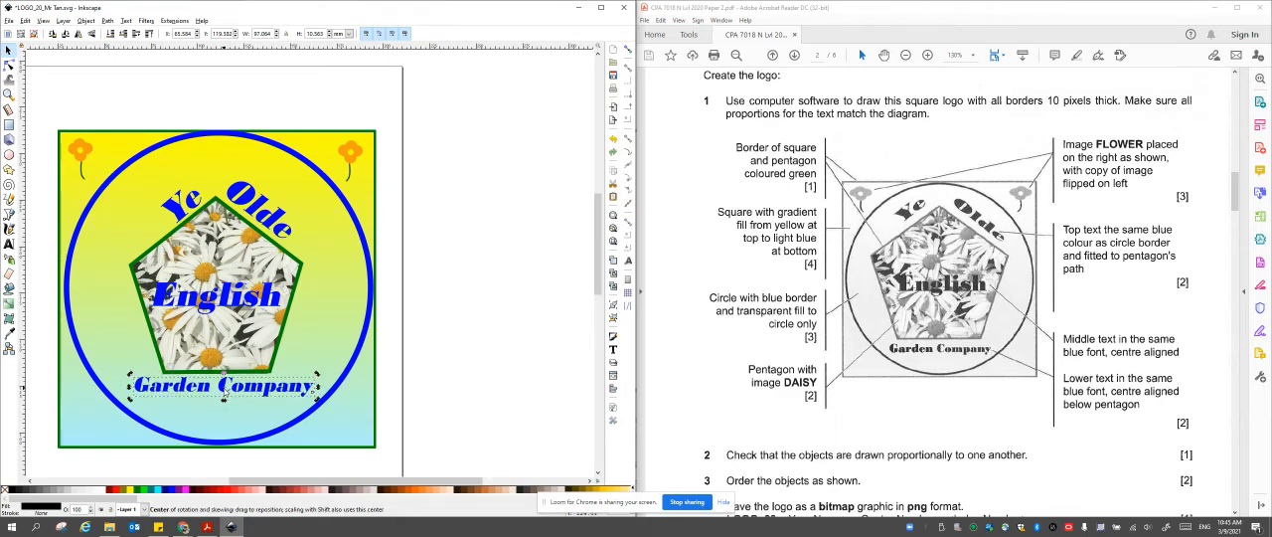
{"action": "key", "text": "ctrl+a"}
{"action": "double_click", "coordinate": [251, 389]}
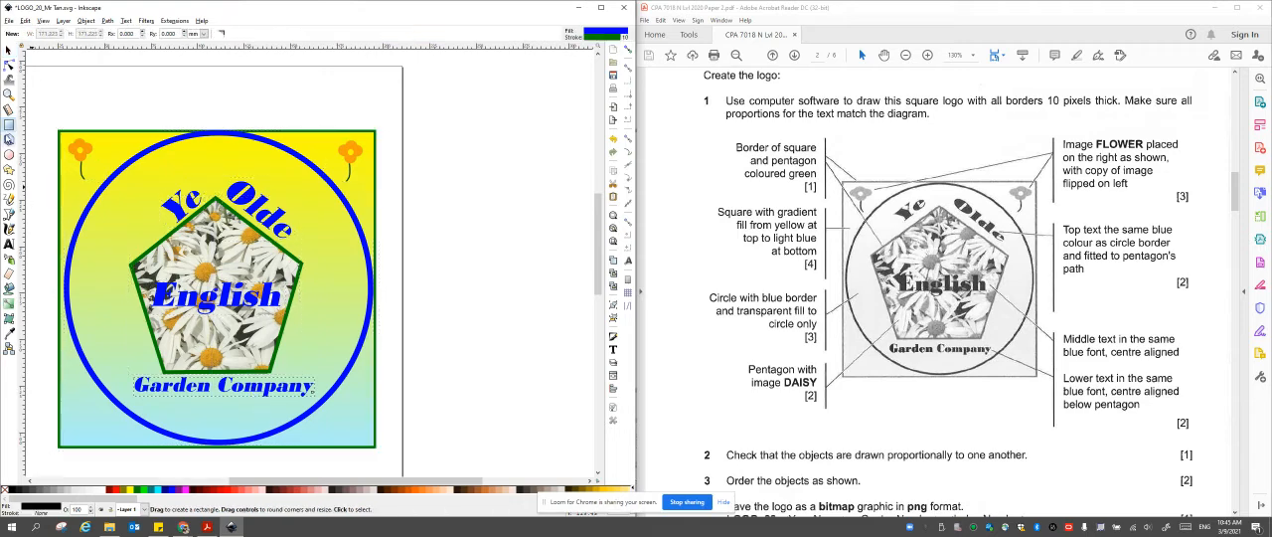
{"action": "left_click", "coordinate": [8, 49]}
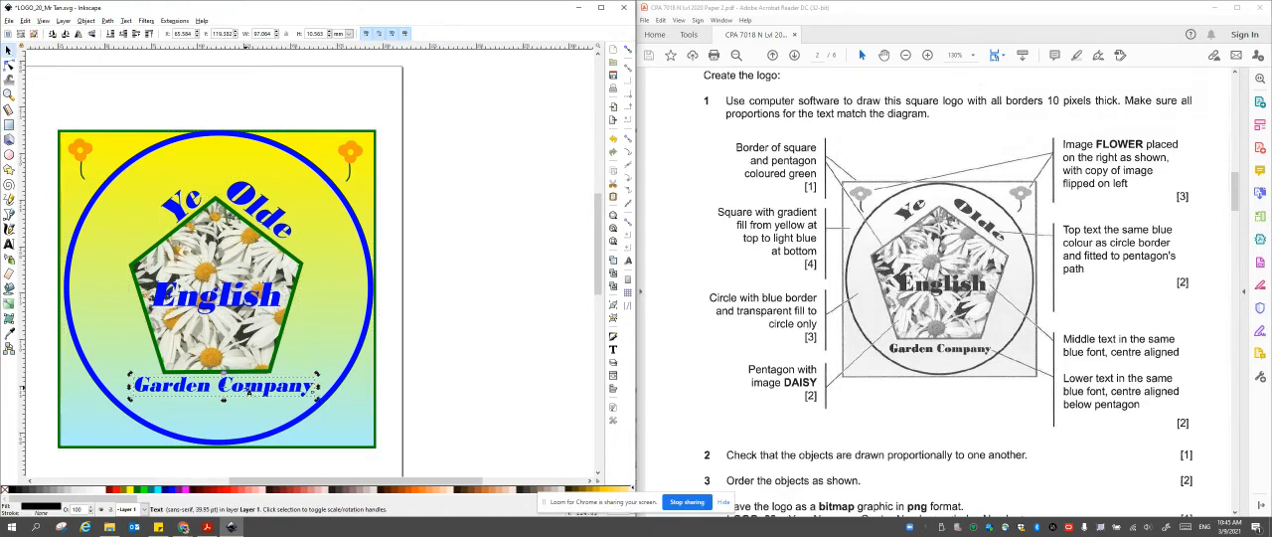
Set the "Garden Company" text size to 28 and centre it again just below the pentagon's base.
{"action": "triple_click", "coordinate": [249, 393]}
{"action": "left_click", "coordinate": [207, 34]}
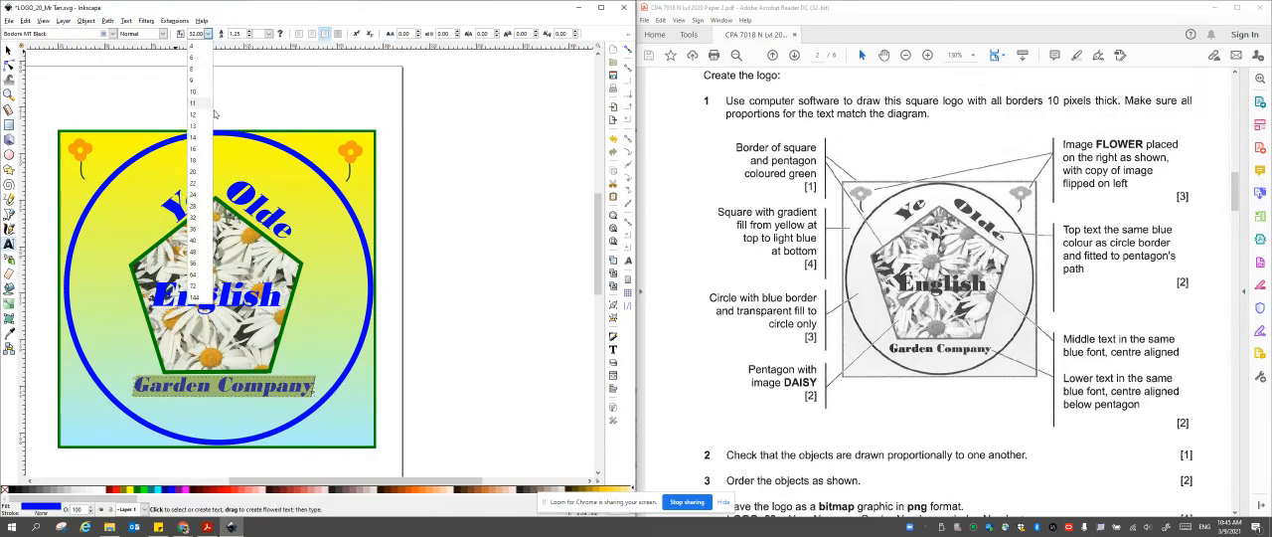
{"action": "left_click", "coordinate": [198, 171]}
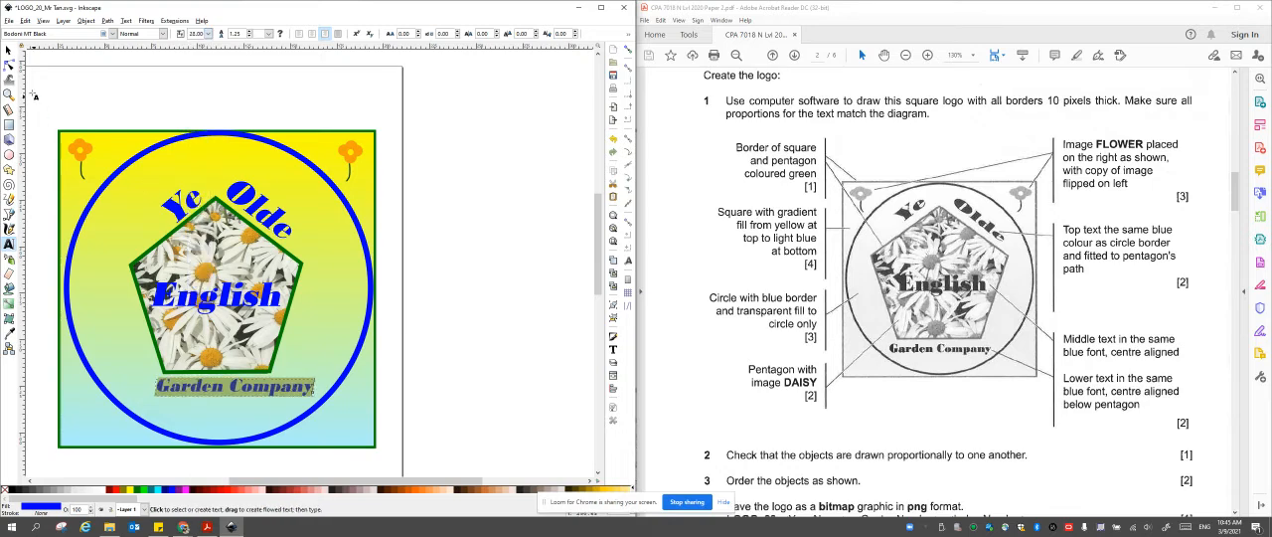
{"action": "left_click", "coordinate": [8, 48]}
{"action": "left_click_drag", "start_coordinate": [255, 392], "coordinate": [244, 390]}
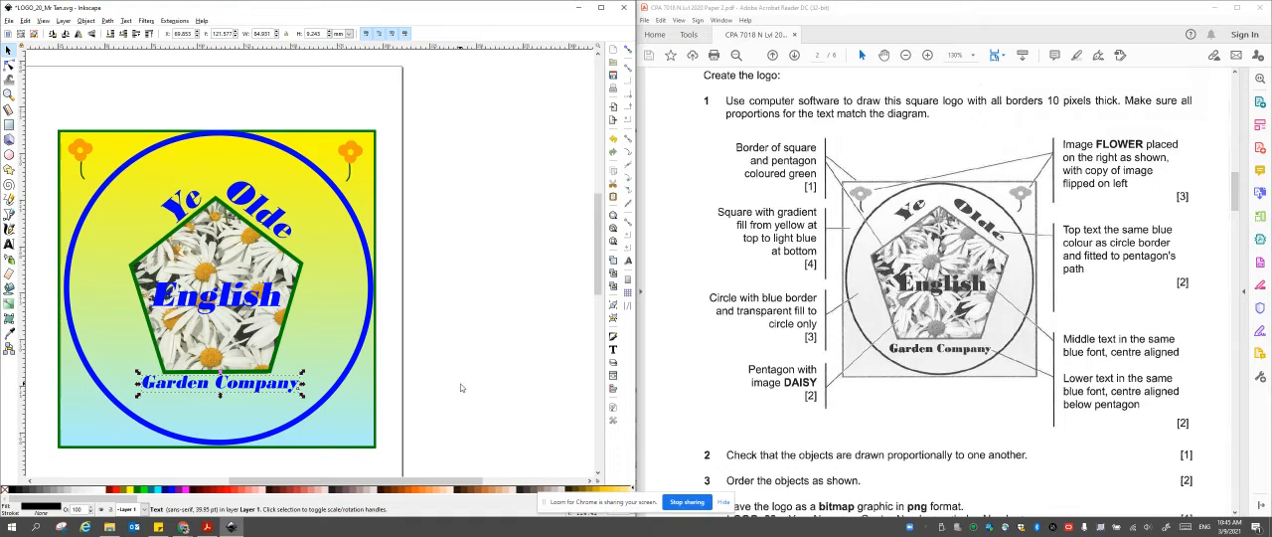
{"action": "left_click_drag", "start_coordinate": [264, 387], "coordinate": [263, 387]}
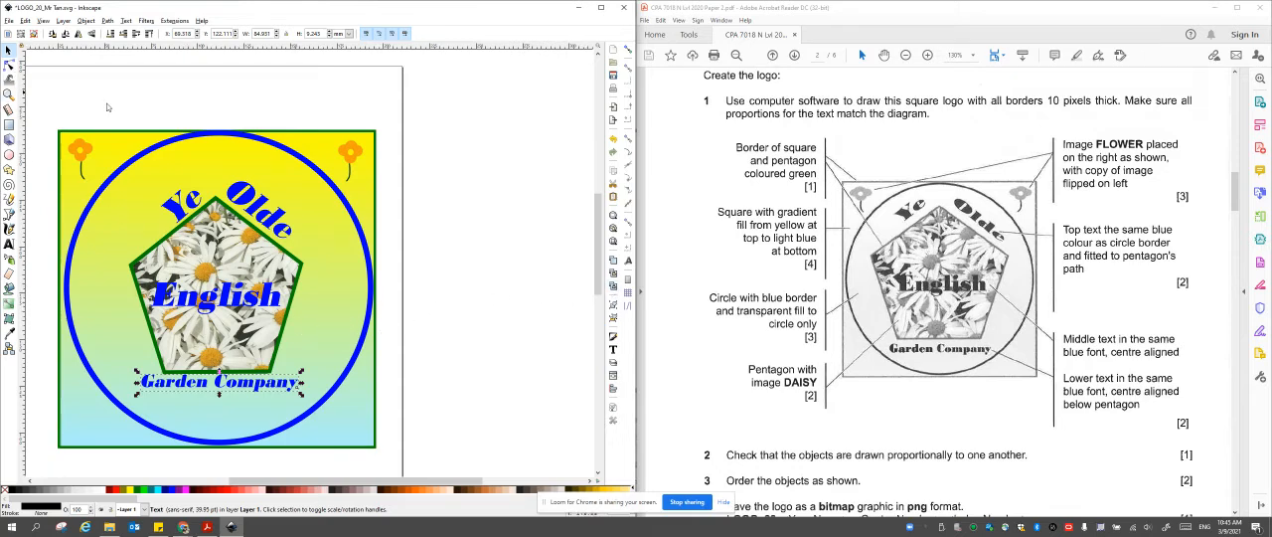
{"action": "left_click", "coordinate": [349, 211]}
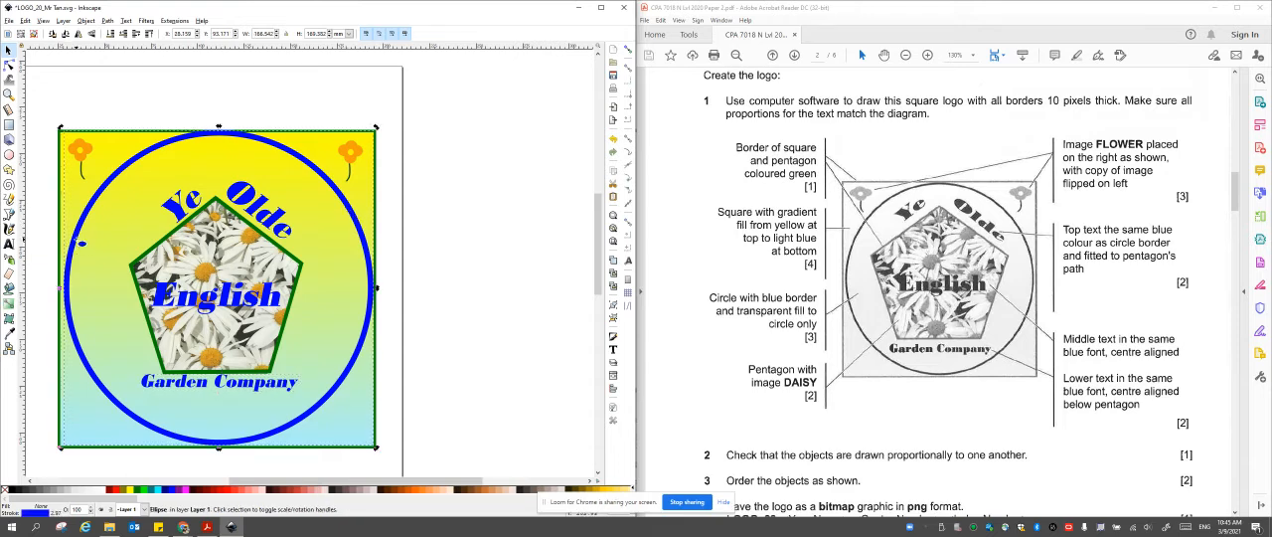
{"action": "key", "text": "e"}
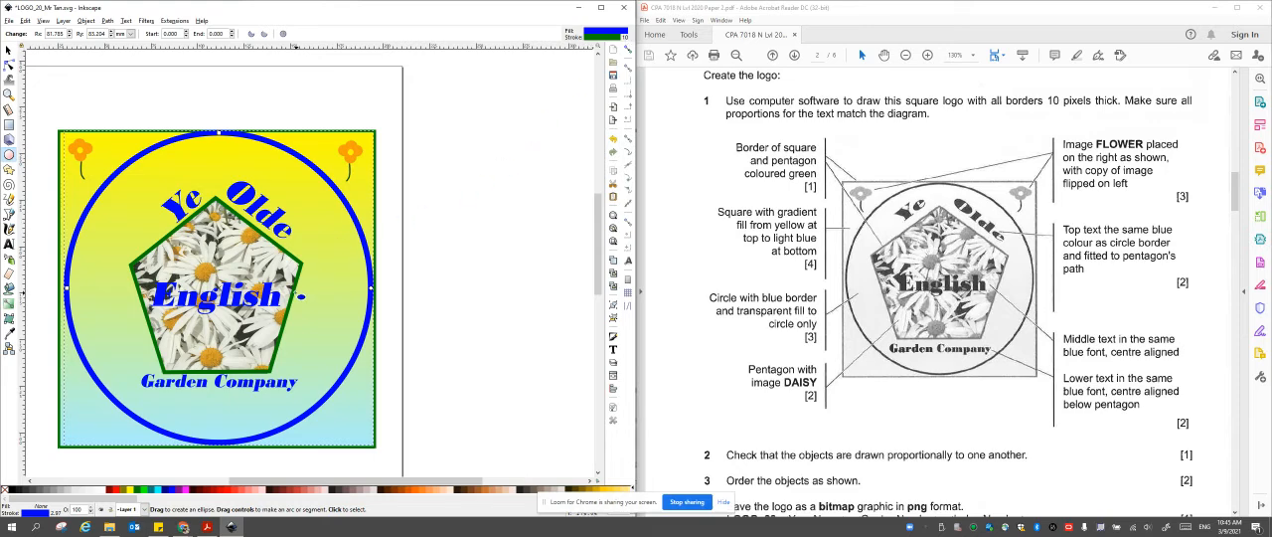
{"action": "left_click", "coordinate": [300, 295]}
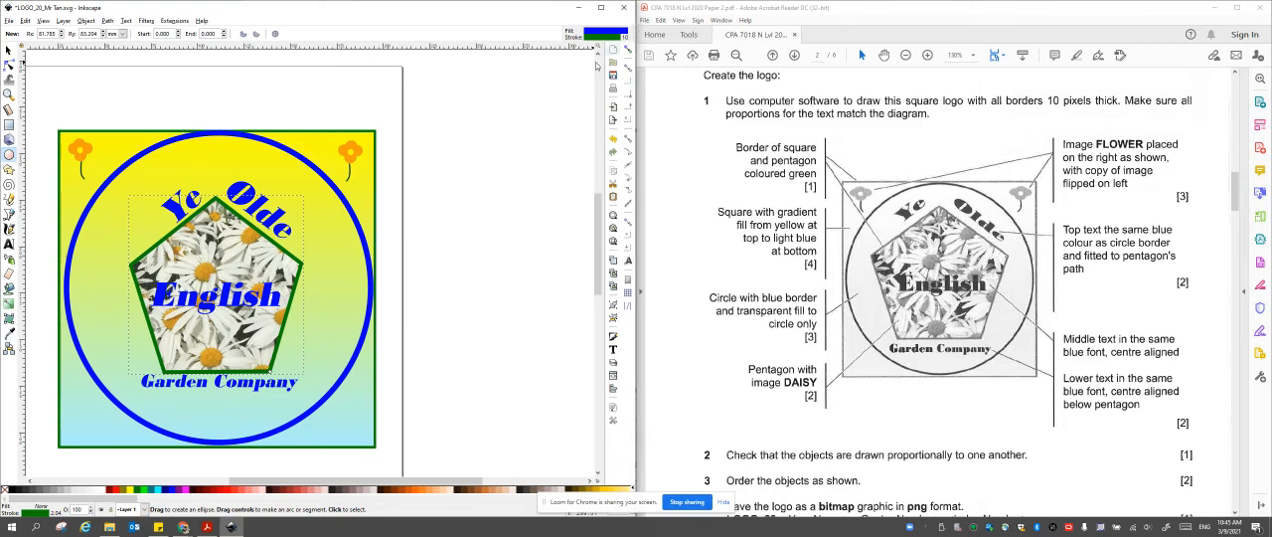
{"action": "key", "text": "Escape"}
Save the finished logo drawing under its existing SVG file name.
{"action": "scroll", "coordinate": [212, 224], "scroll_direction": "down", "scroll_amount": 2}
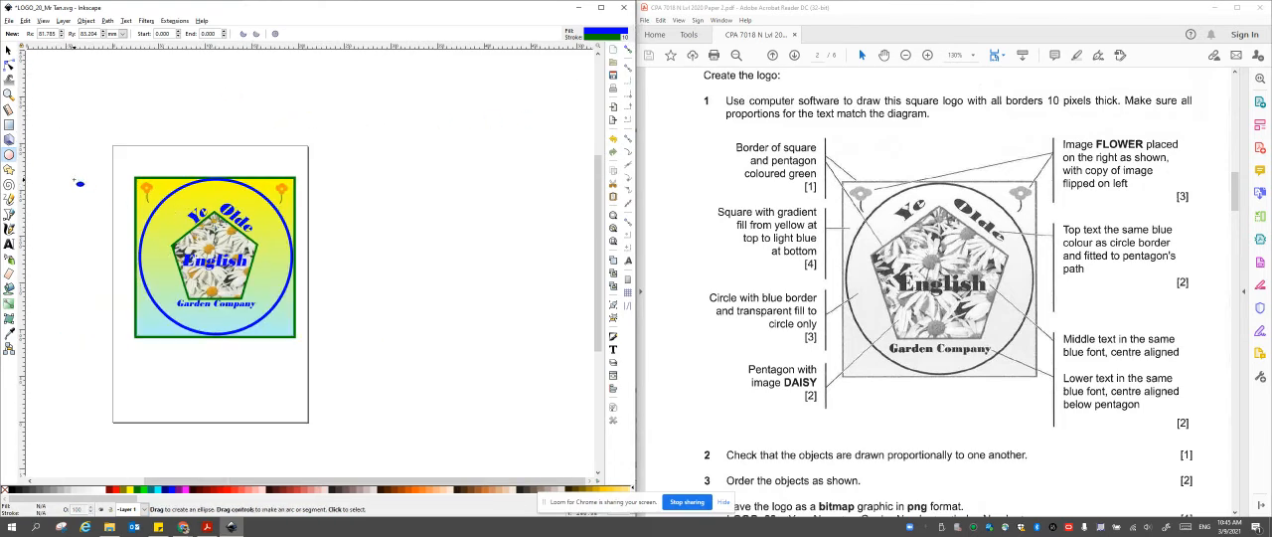
{"action": "left_click", "coordinate": [10, 21]}
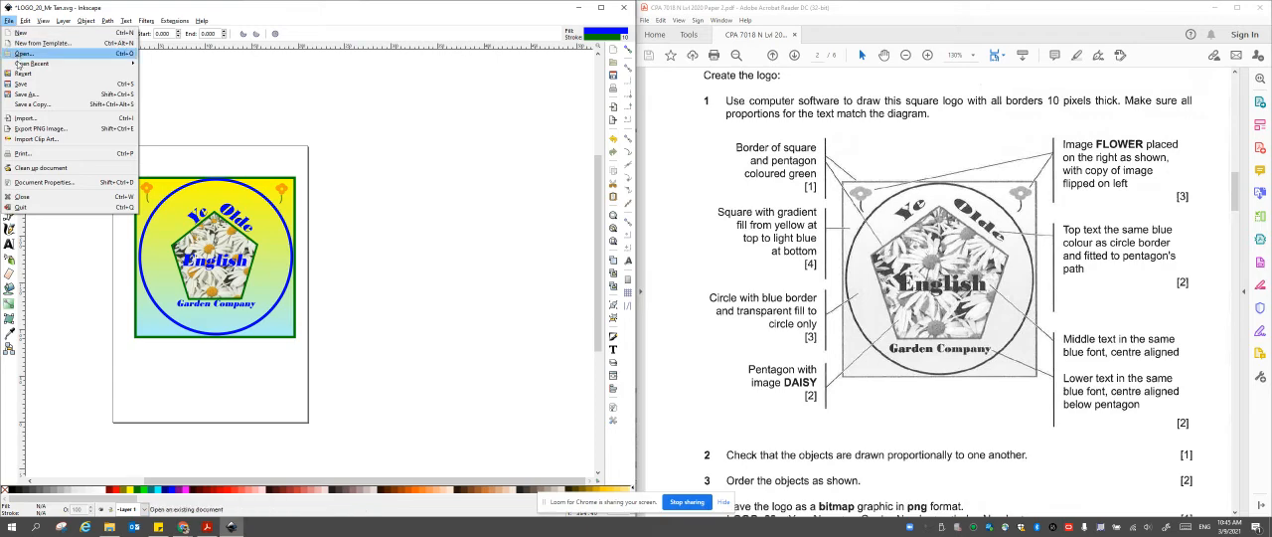
{"action": "left_click", "coordinate": [21, 84]}
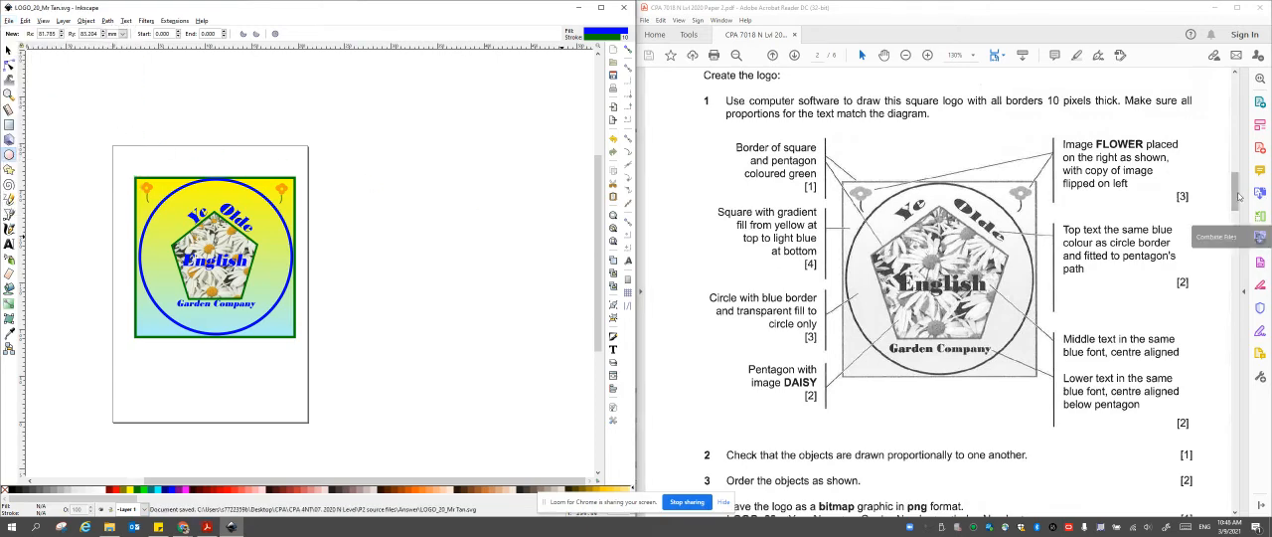
Export the whole drawing as a PNG image into the Answer folder, keeping the proposed file name and replacing the existing file.
{"action": "left_click_drag", "start_coordinate": [1237, 193], "coordinate": [1237, 214]}
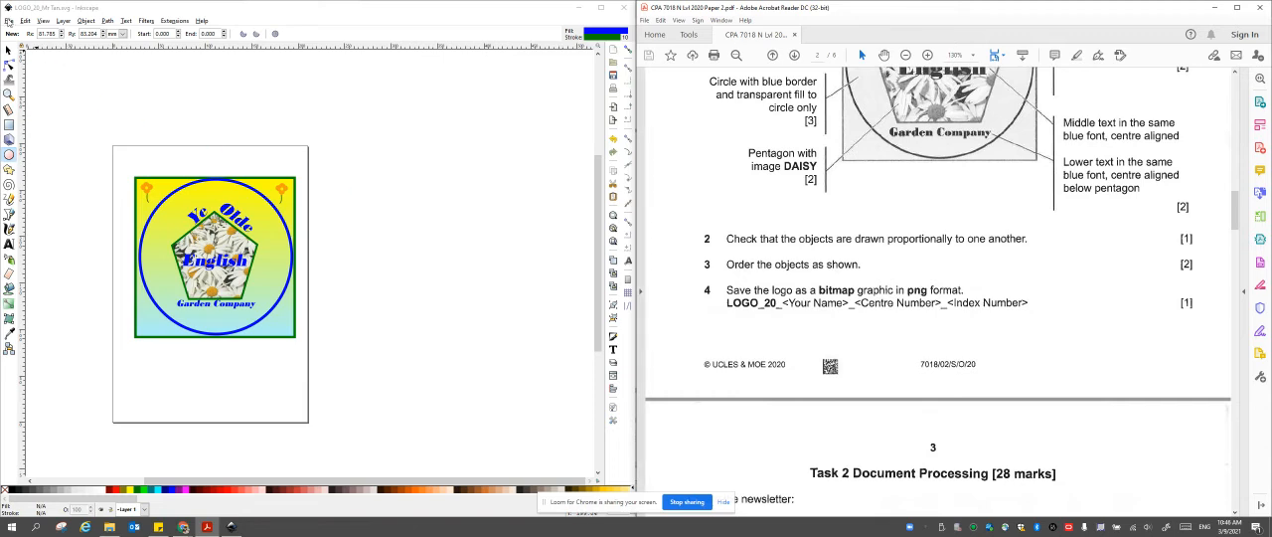
{"action": "left_click", "coordinate": [9, 21]}
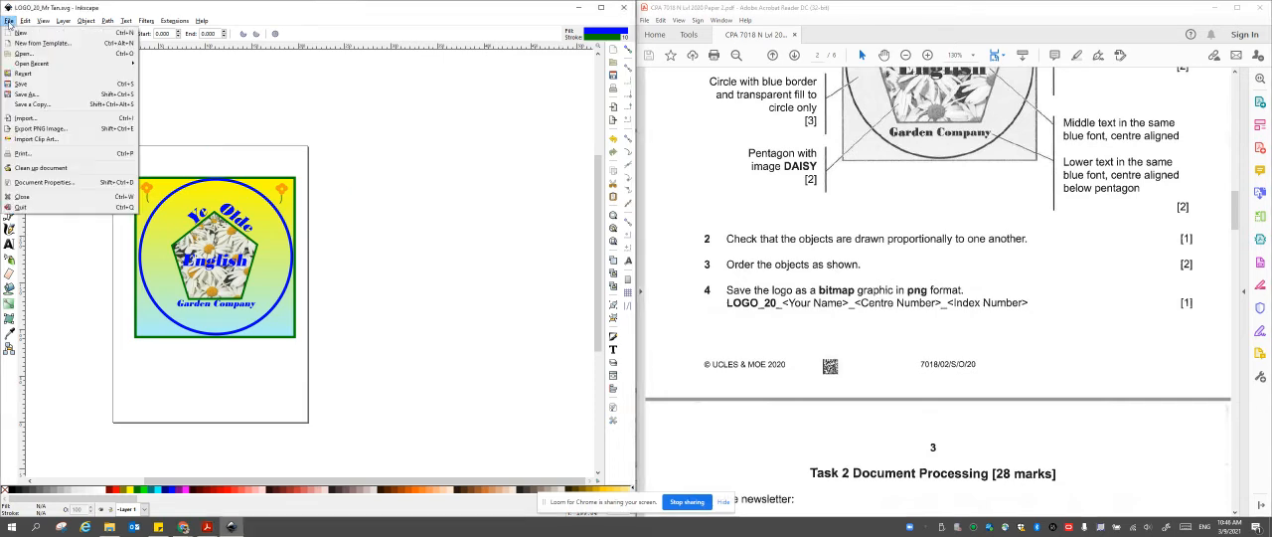
{"action": "left_click", "coordinate": [68, 133]}
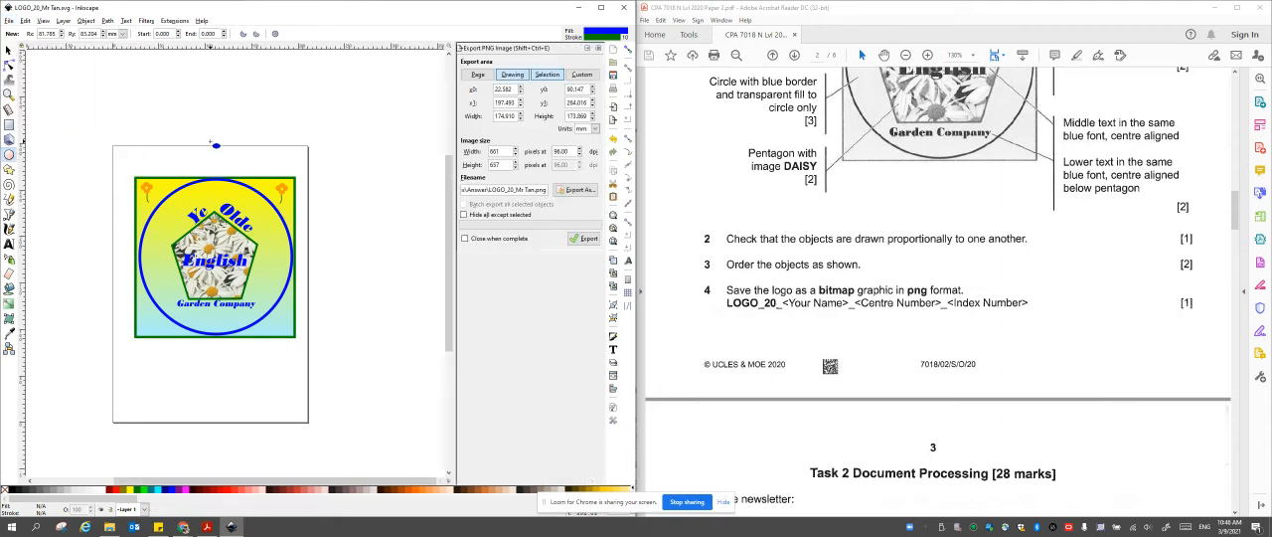
{"action": "left_click", "coordinate": [580, 191]}
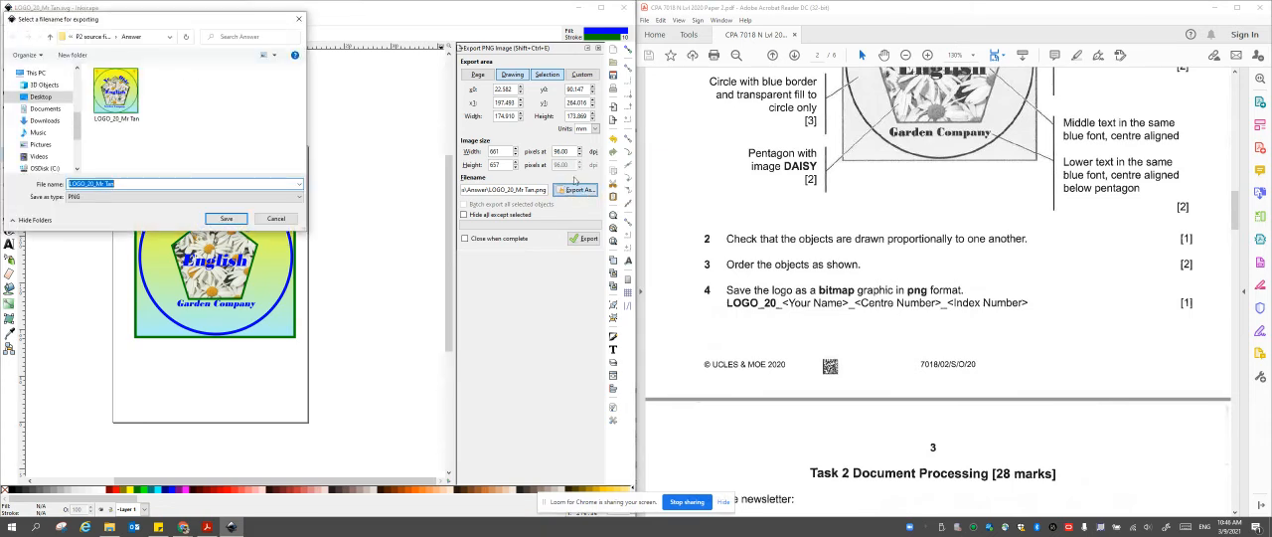
{"action": "left_click", "coordinate": [226, 219]}
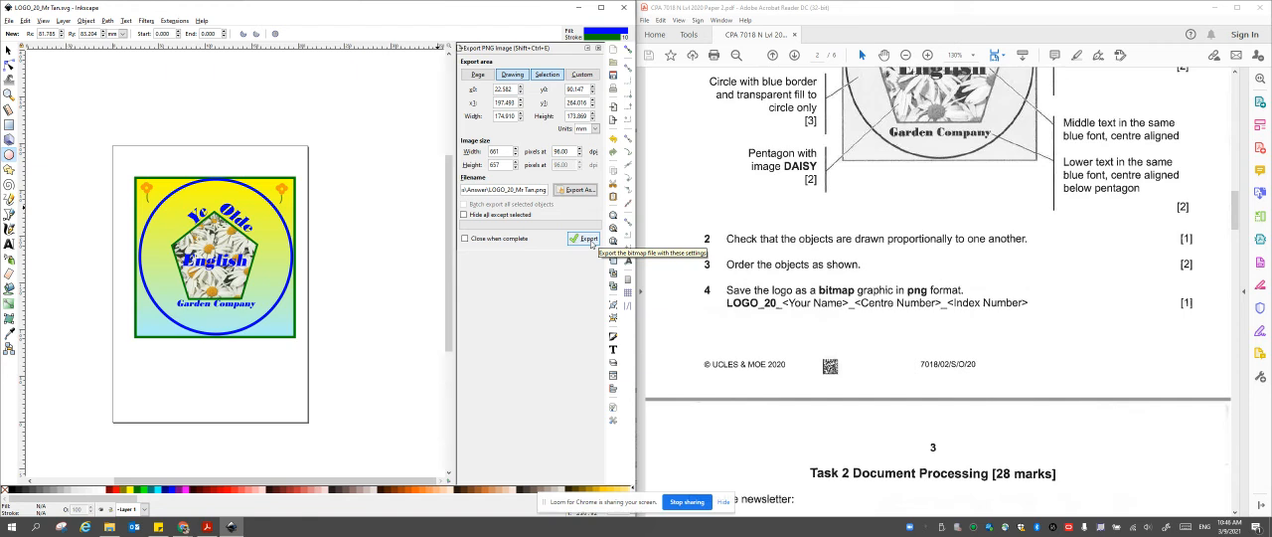
{"action": "left_click", "coordinate": [587, 240]}
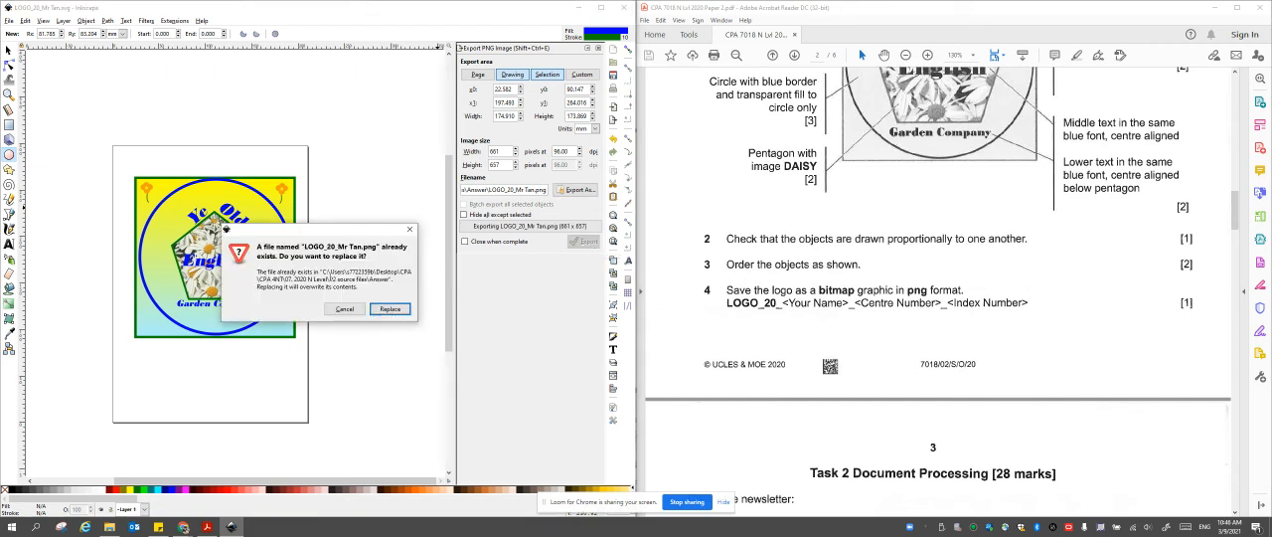
{"action": "left_click", "coordinate": [391, 309]}
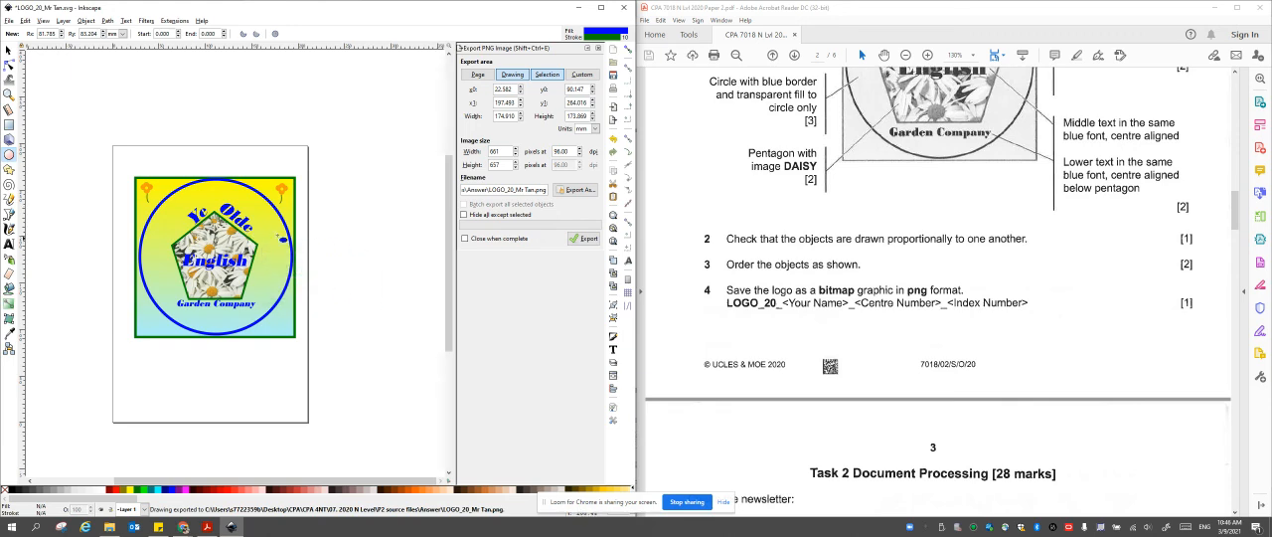
Switch to File Explorer, open the exported PNG from the Answer folder to check the logo, and close the preview.
{"action": "left_click", "coordinate": [112, 530]}
{"action": "left_click", "coordinate": [268, 215]}
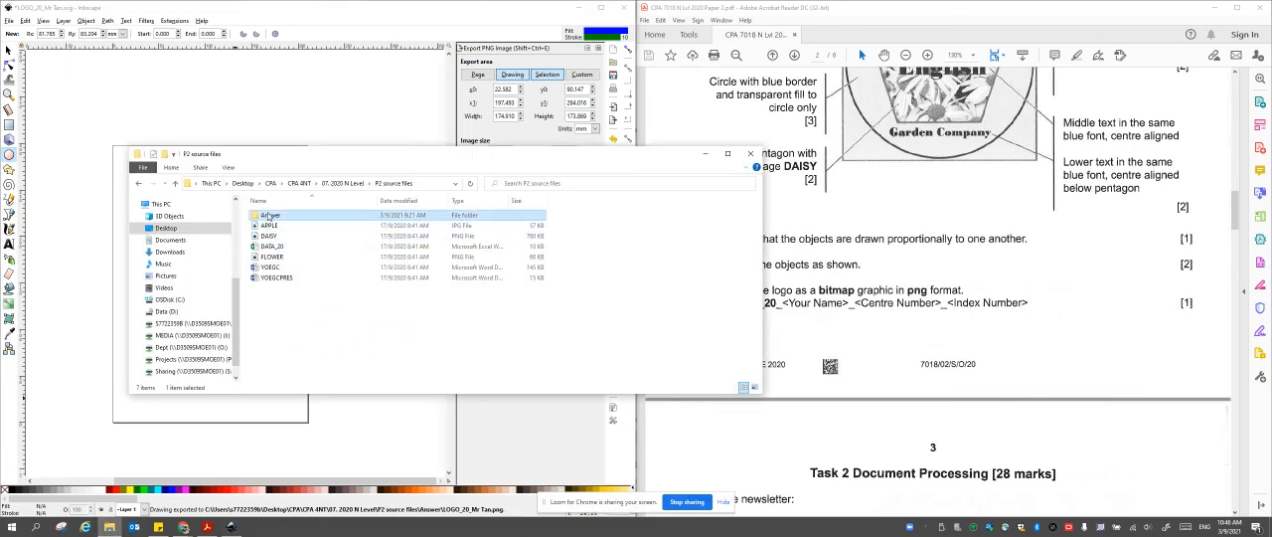
{"action": "double_click", "coordinate": [269, 215]}
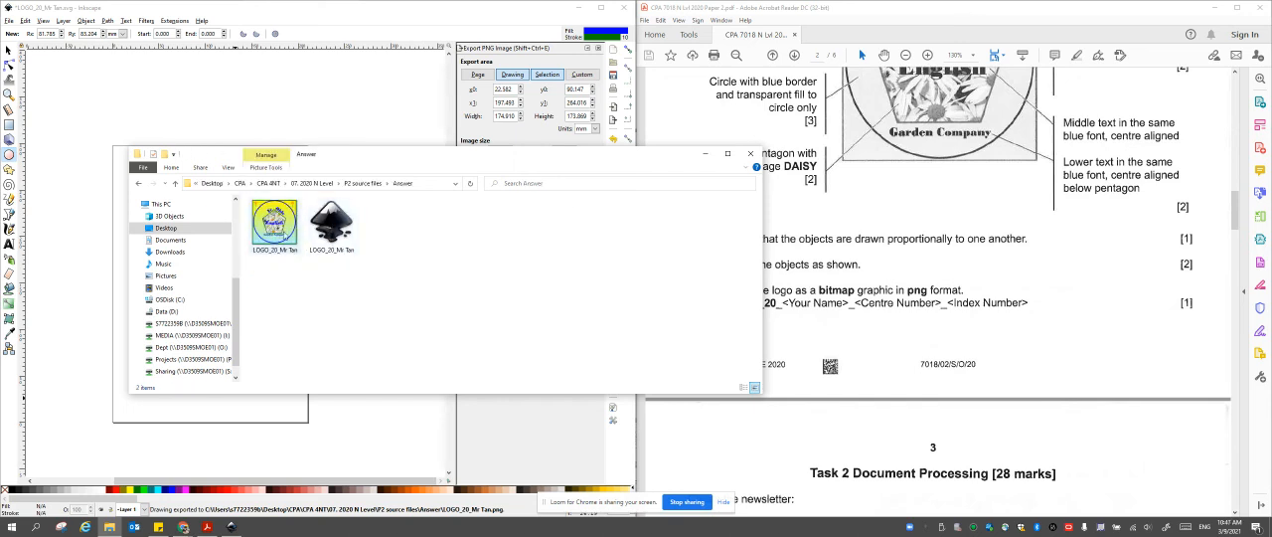
{"action": "left_click", "coordinate": [285, 234]}
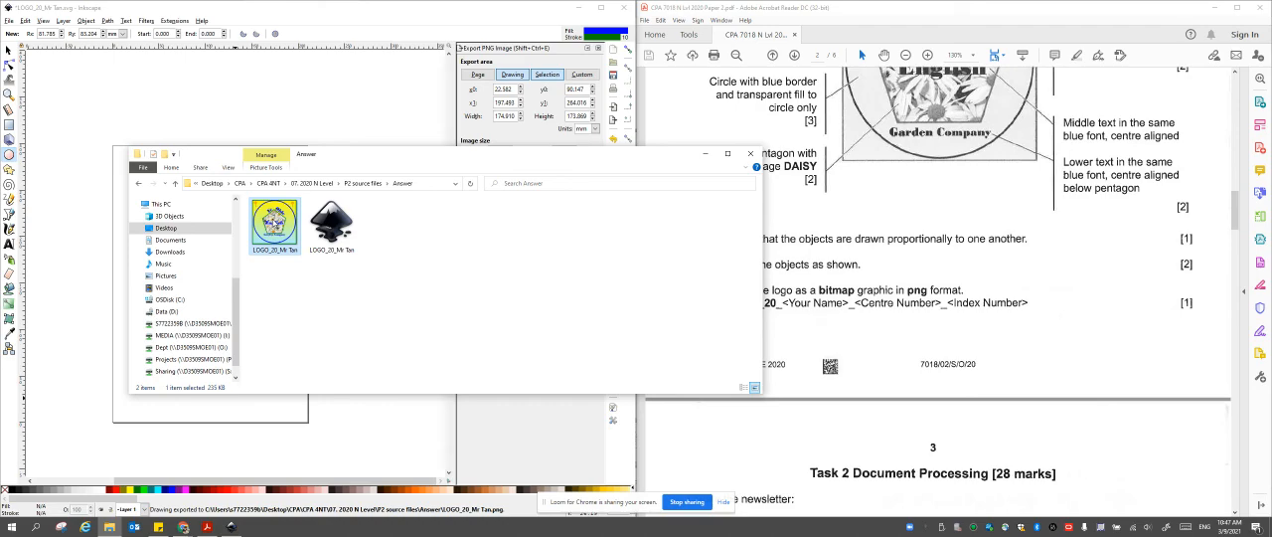
{"action": "double_click", "coordinate": [275, 218]}
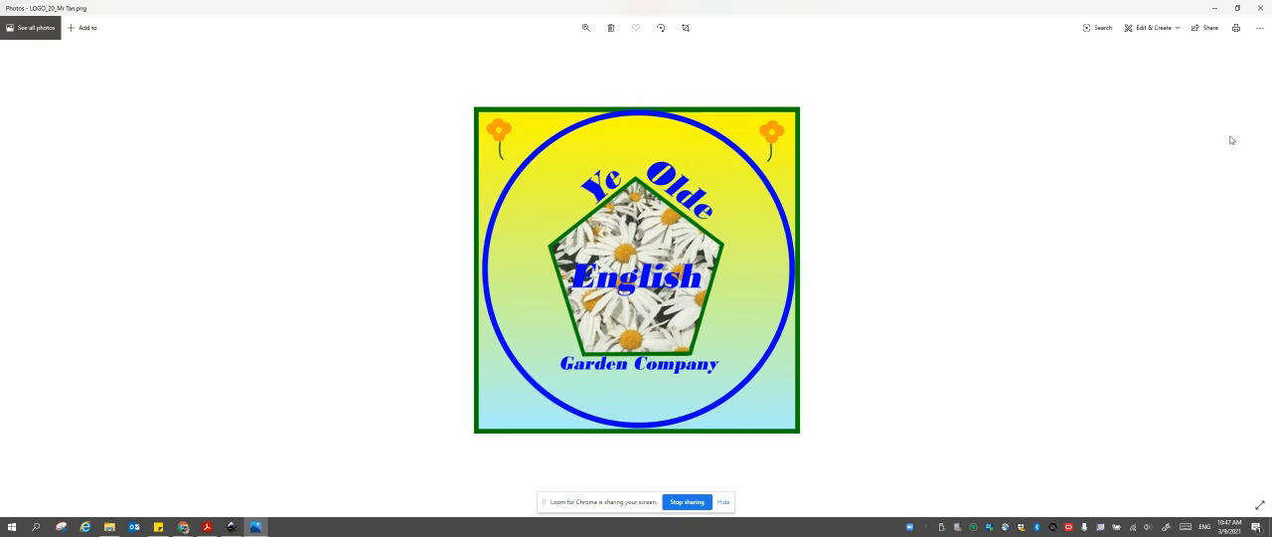
{"action": "left_click", "coordinate": [1266, 12]}
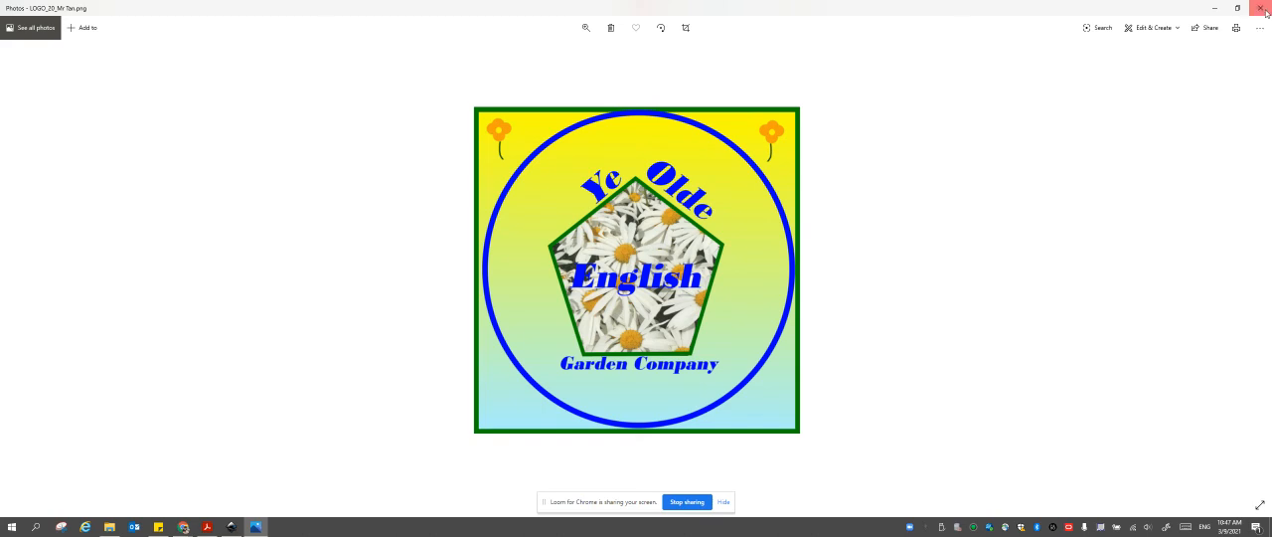